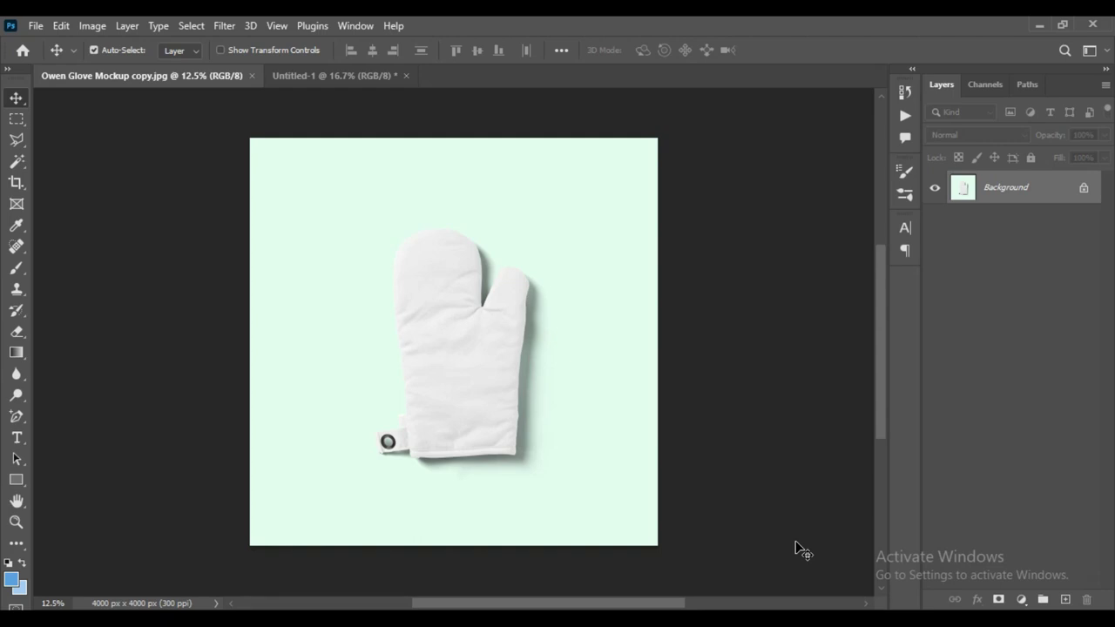
Unlock the oven glove photo's Background layer, turning it into an editable Layer 0
click(1083, 189)
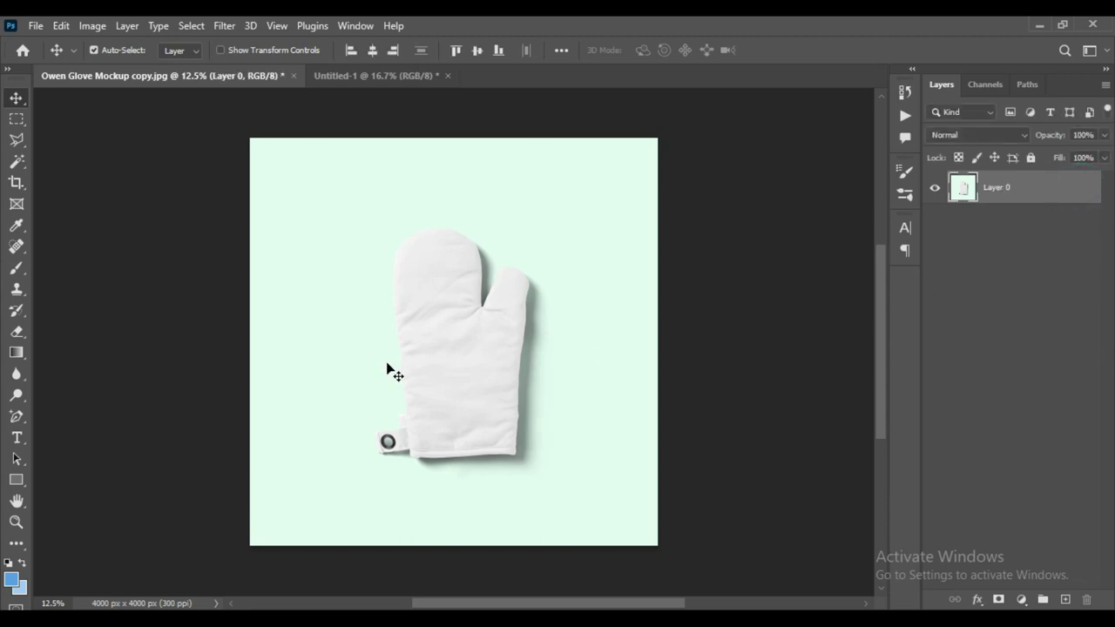
Choose the standard Pen Tool in Shape mode and zoom in on the glove
right_click(14, 419)
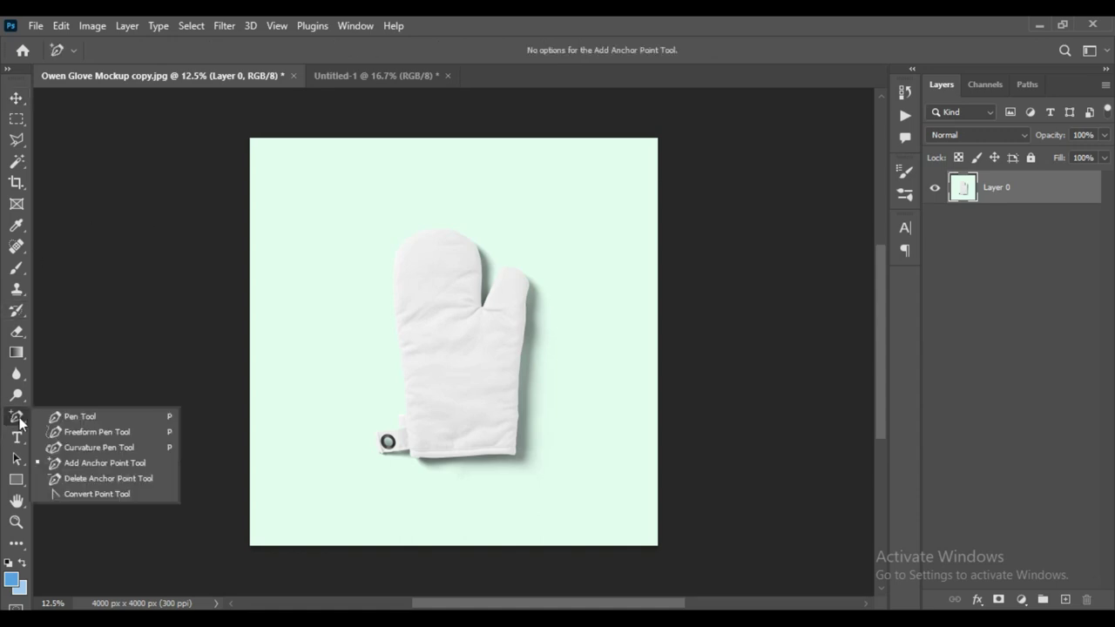
click(101, 416)
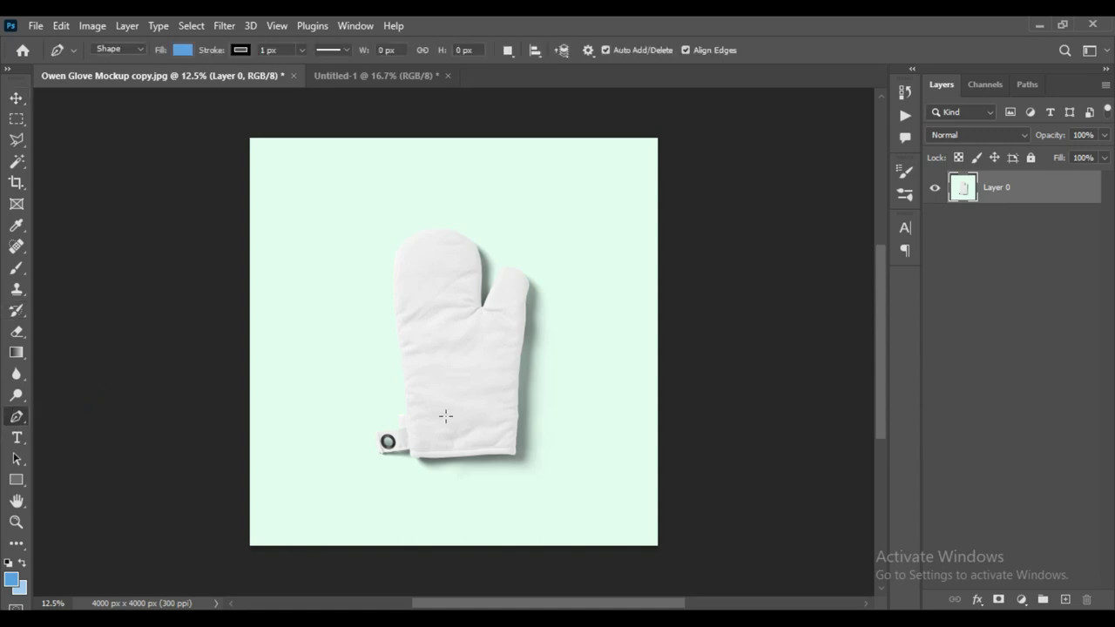
key(ctrl+plus)
key(ctrl+plus)
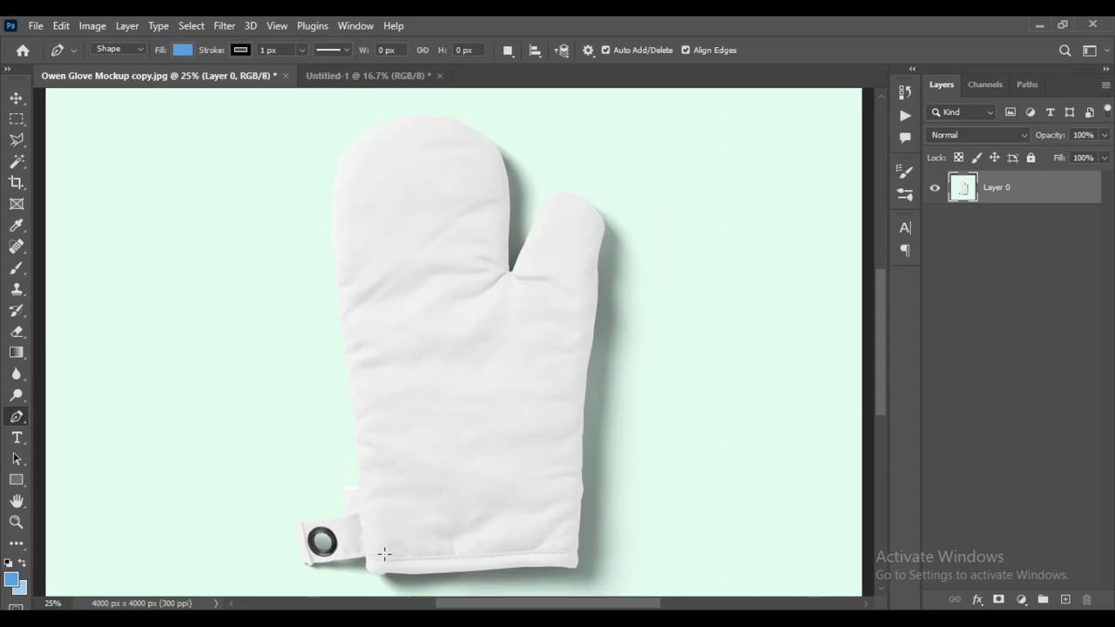
right_click(15, 418)
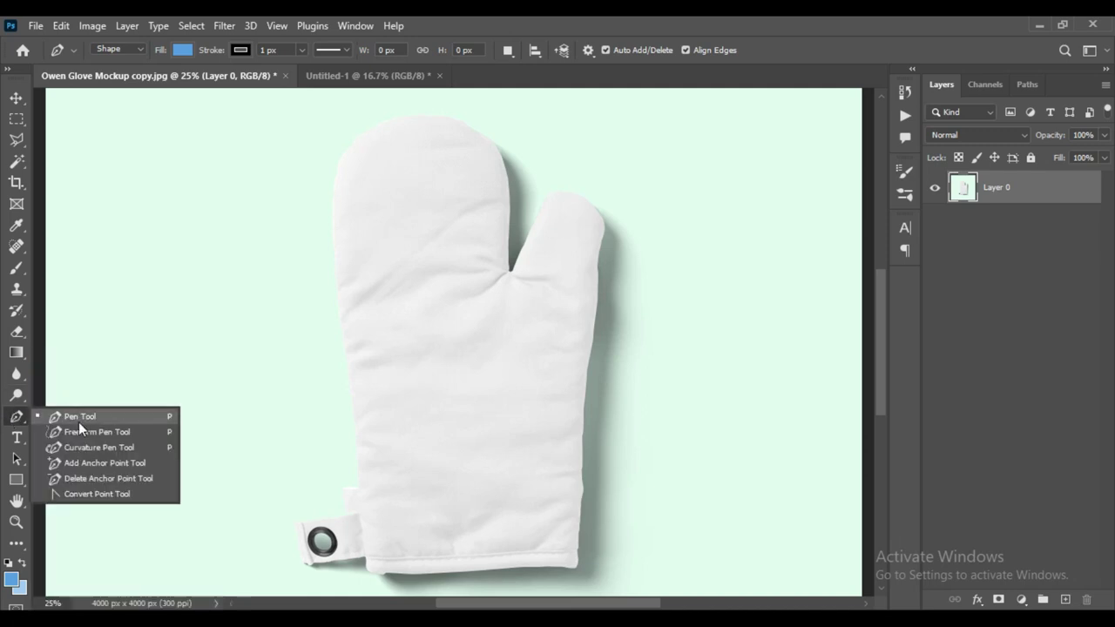
click(79, 424)
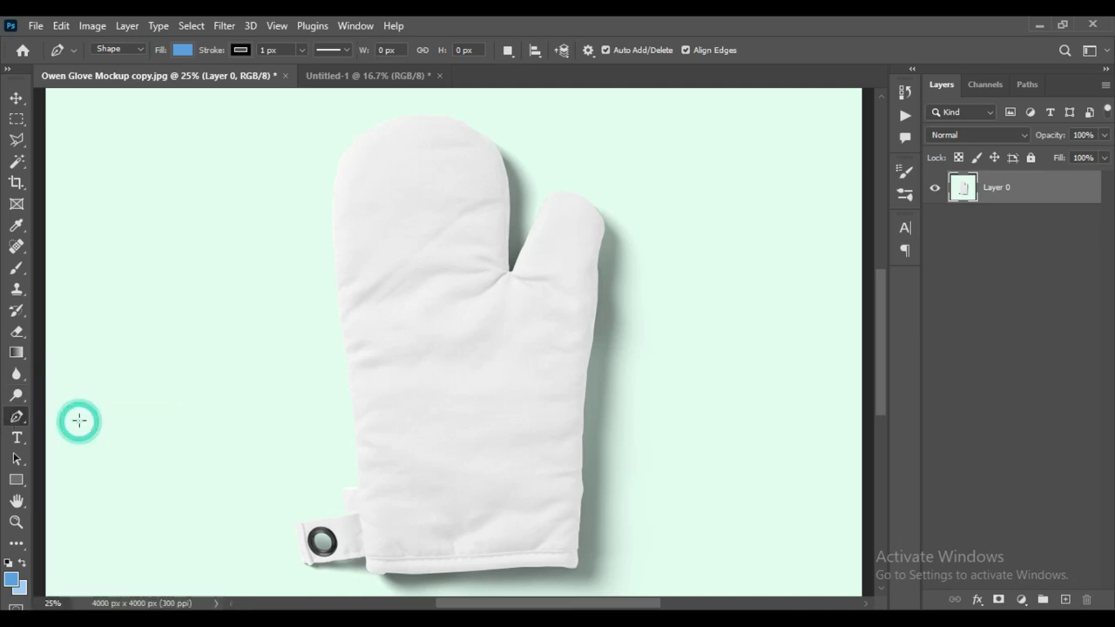
Trace the pen path up the left edge, over the rounded top and thumb, and down to the bottom
click(352, 411)
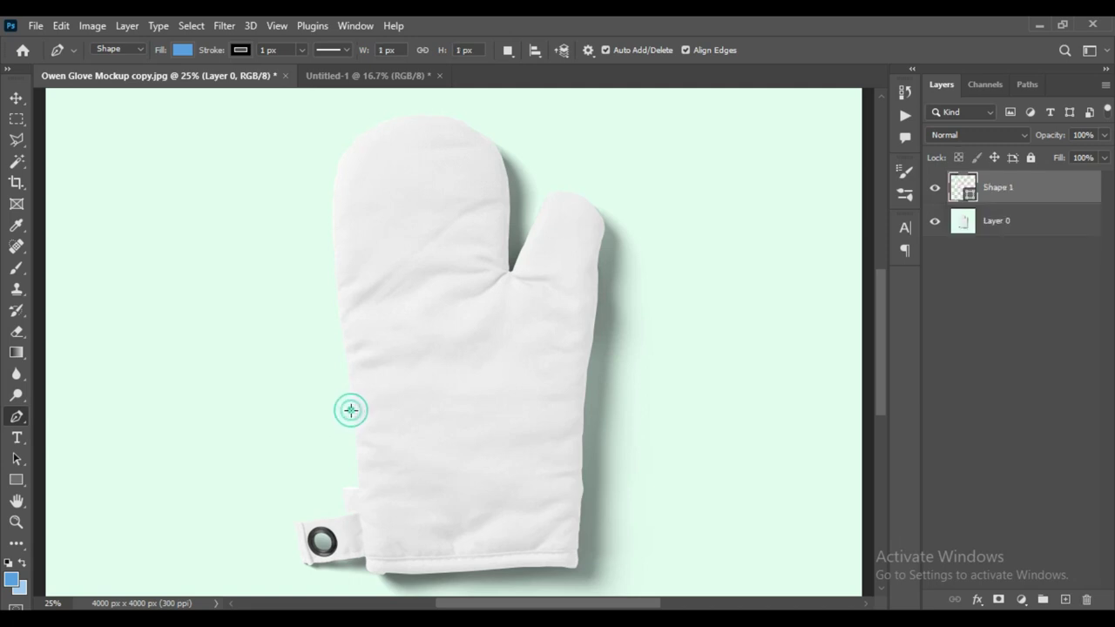
click(332, 207)
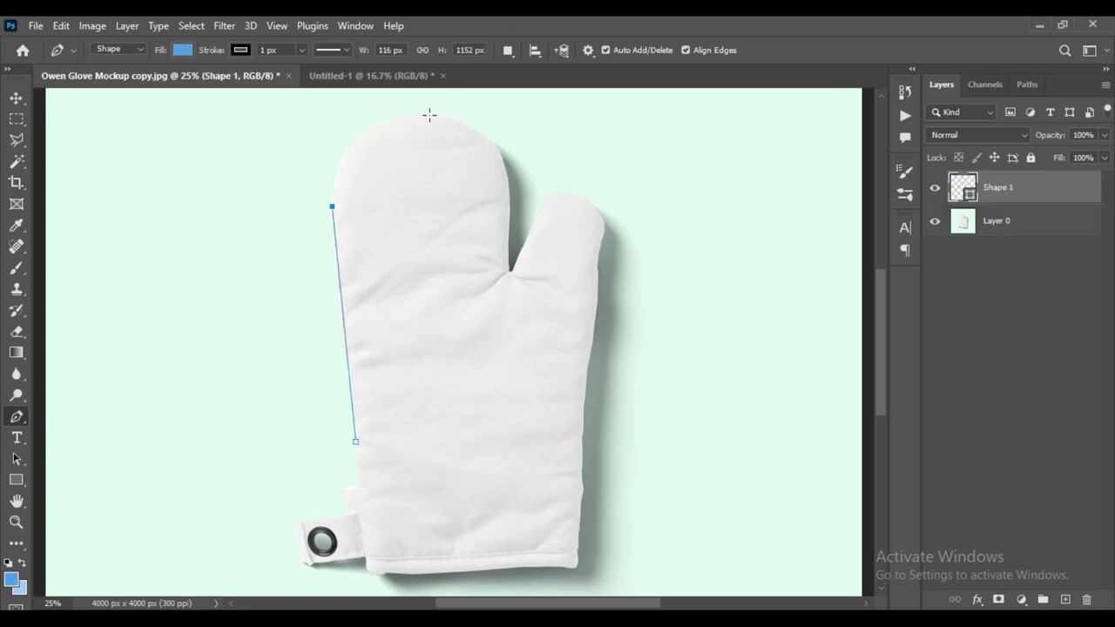
click(429, 115)
click(508, 184)
drag(1055, 135, 973, 142)
click(544, 203)
click(585, 199)
click(600, 237)
key(ctrl+plus)
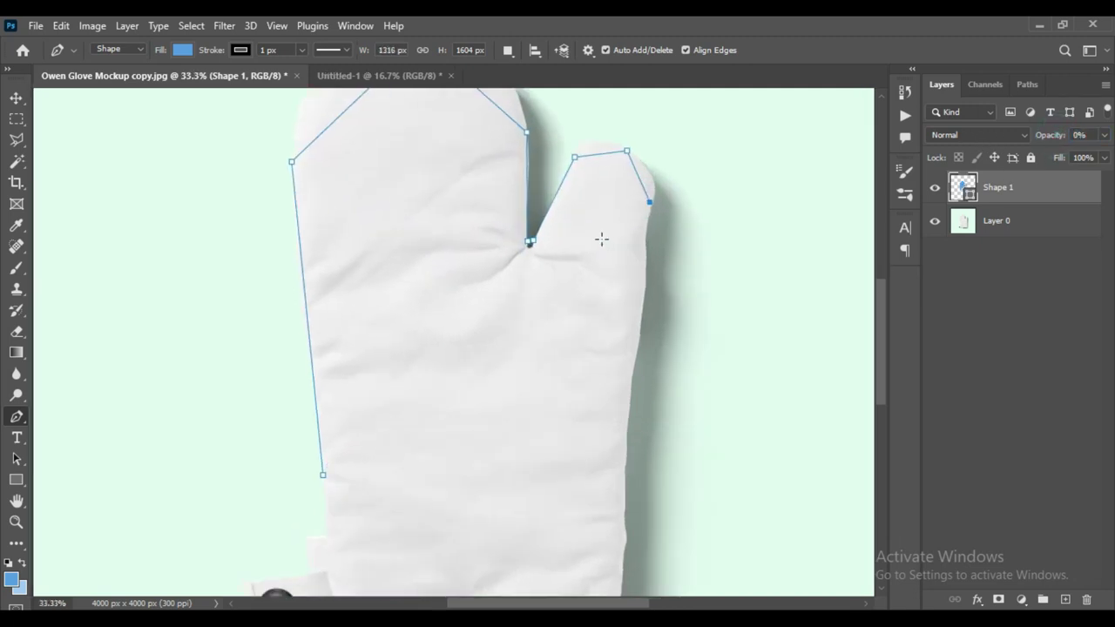
click(637, 345)
scroll(638, 345, down, 3)
click(627, 425)
click(619, 533)
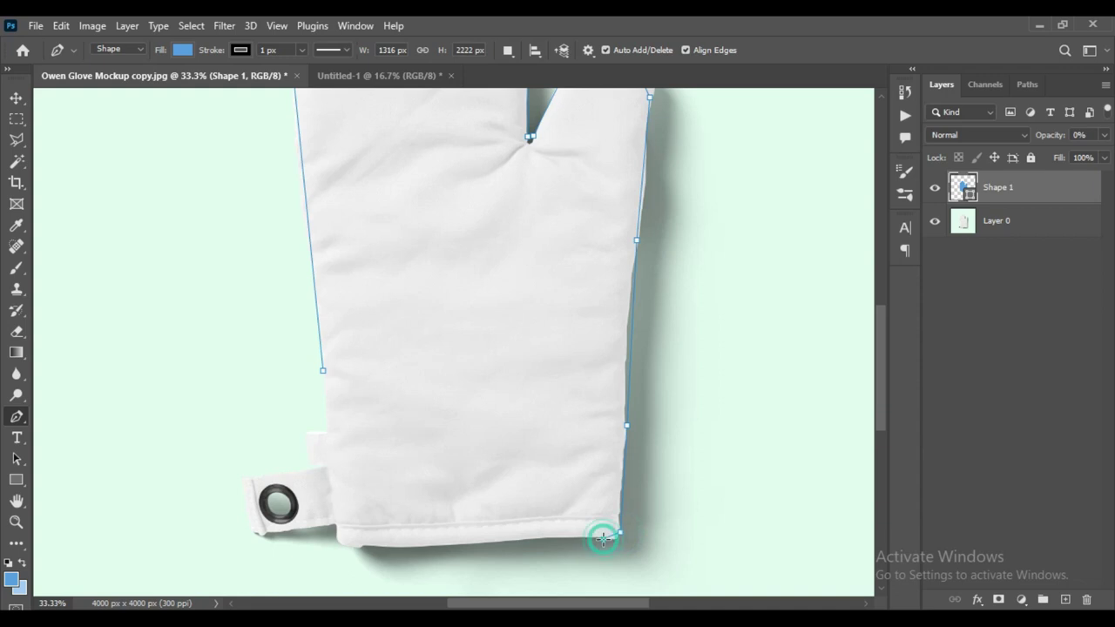
click(364, 544)
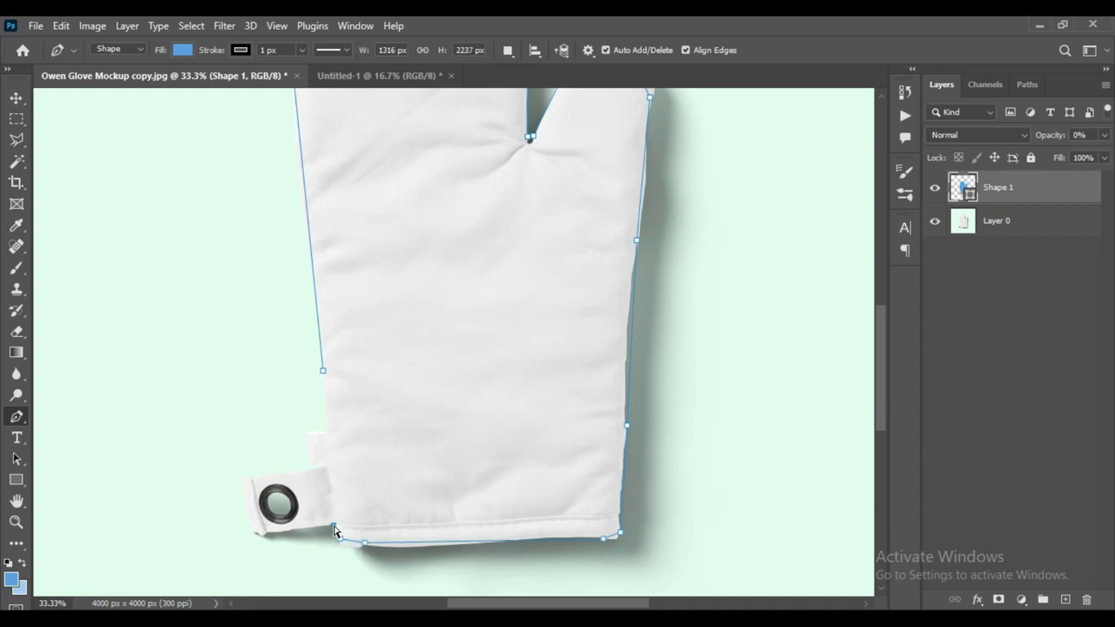
Continue the outline around the hanging tab and notch, then back up the glove's left edge
key(ctrl+plus)
key(ctrl+plus)
scroll(349, 455, down, 5)
click(322, 376)
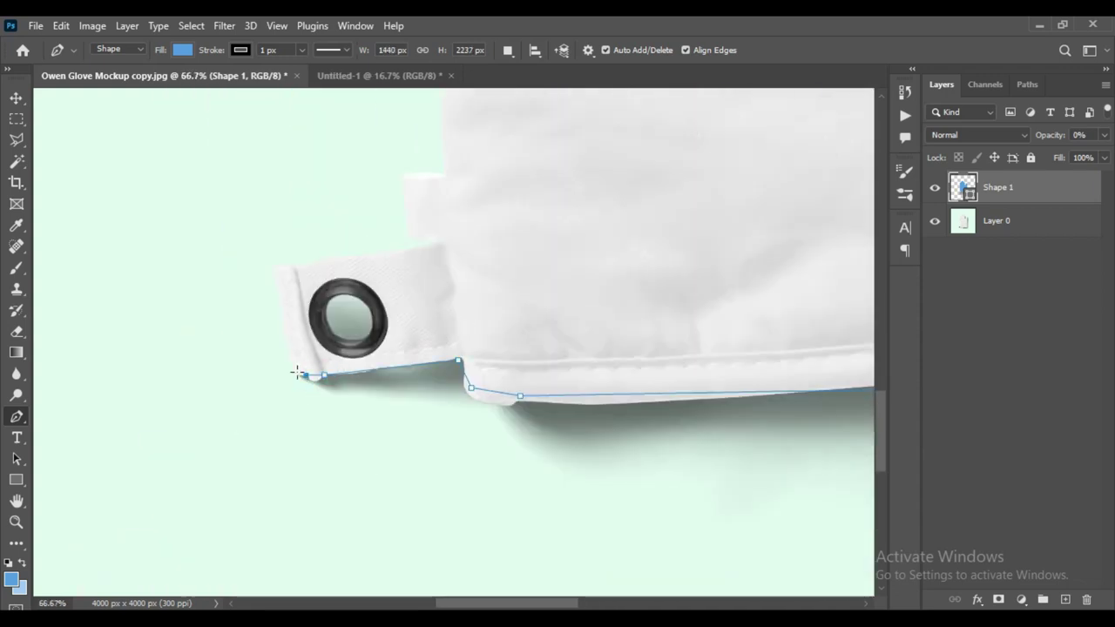
click(293, 371)
click(277, 265)
click(445, 238)
click(401, 175)
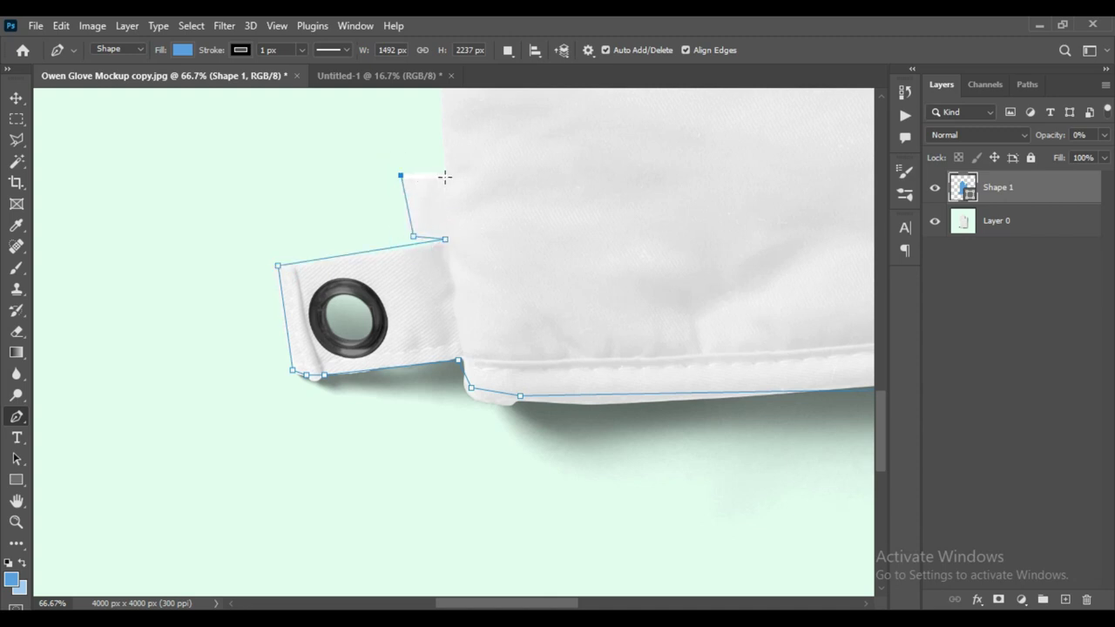
click(445, 176)
scroll(445, 176, up, 3)
click(437, 155)
Use the Add Anchor Point Tool to curve the path around the glove's bottom-right corner
right_click(15, 416)
click(100, 463)
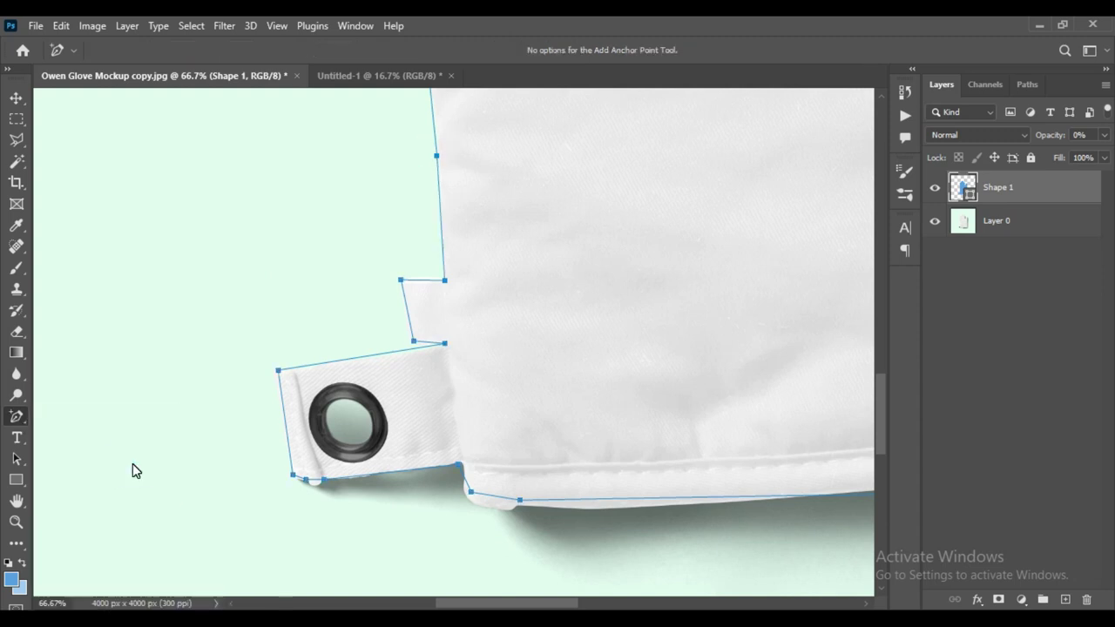
scroll(557, 458, up, 2)
scroll(518, 182, up, 1)
scroll(724, 325, right, 3)
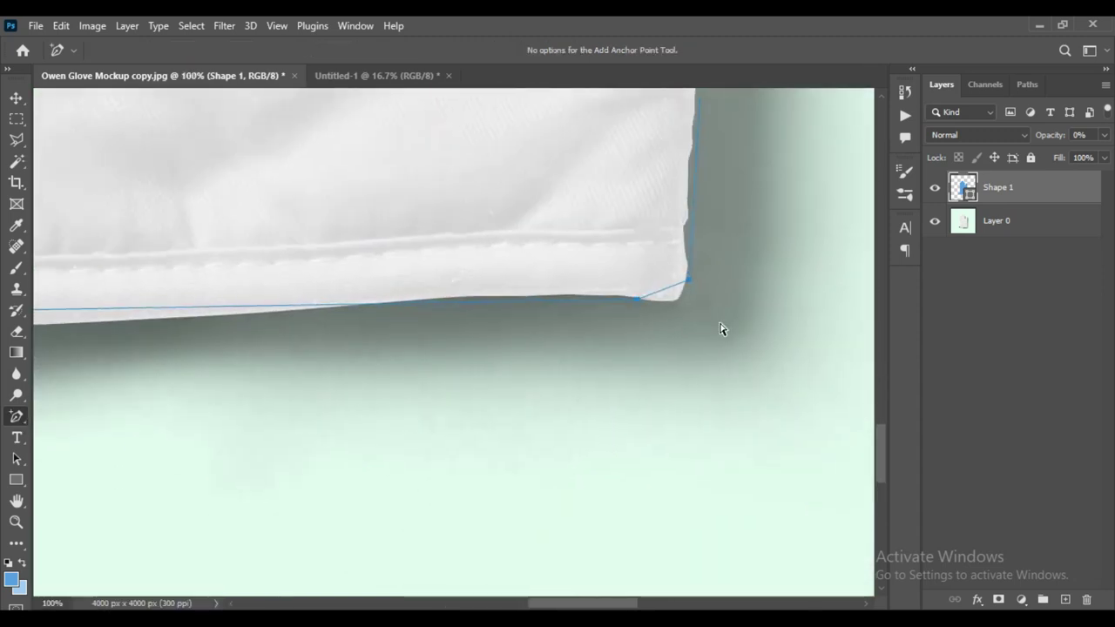
scroll(722, 329, up, 1)
scroll(721, 329, up, 2)
scroll(721, 329, right, 3)
click(622, 368)
click(577, 383)
drag(577, 385, 598, 409)
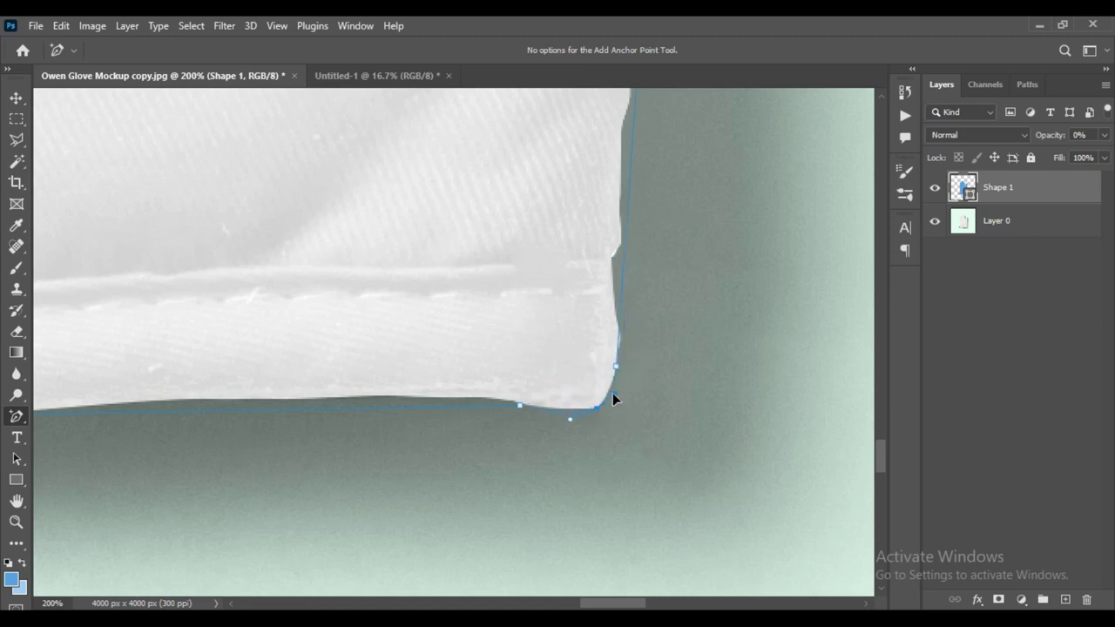
Add and drag anchor points to pull the bottom path onto the glove's bottom edge
drag(530, 462, 709, 471)
click(667, 411)
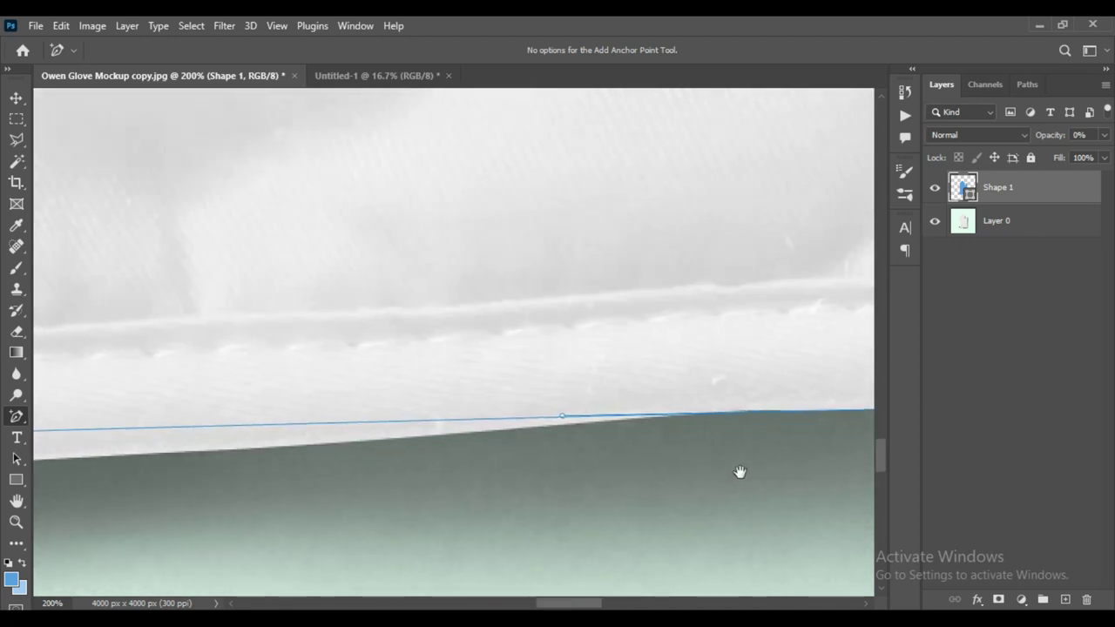
drag(355, 470, 739, 470)
click(375, 425)
drag(375, 426, 374, 439)
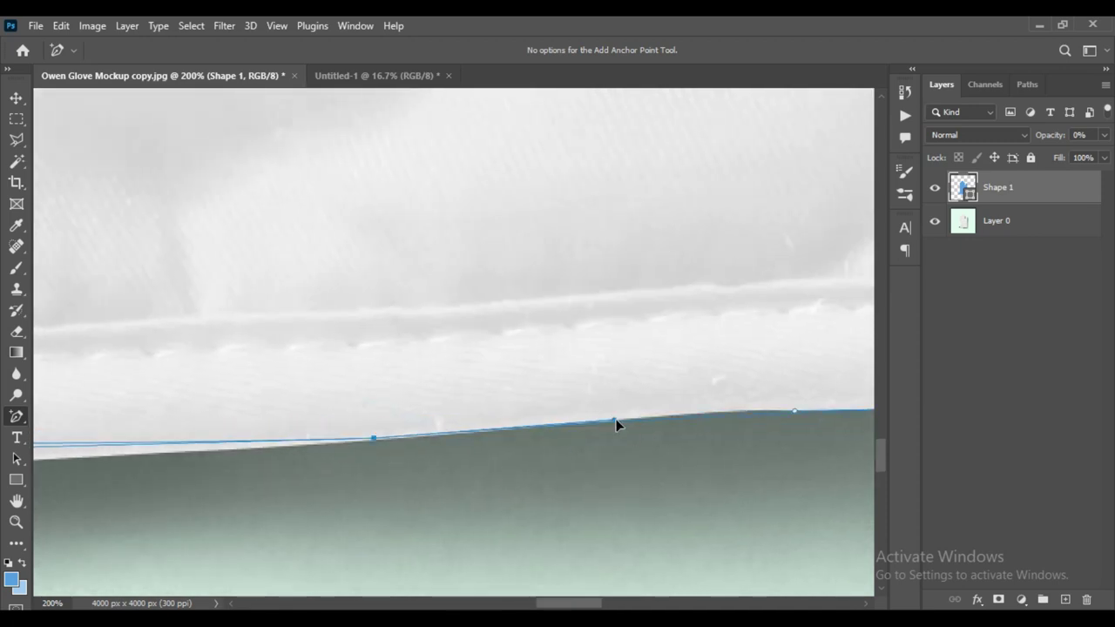
drag(232, 506, 520, 464)
key(ctrl+minus)
click(490, 393)
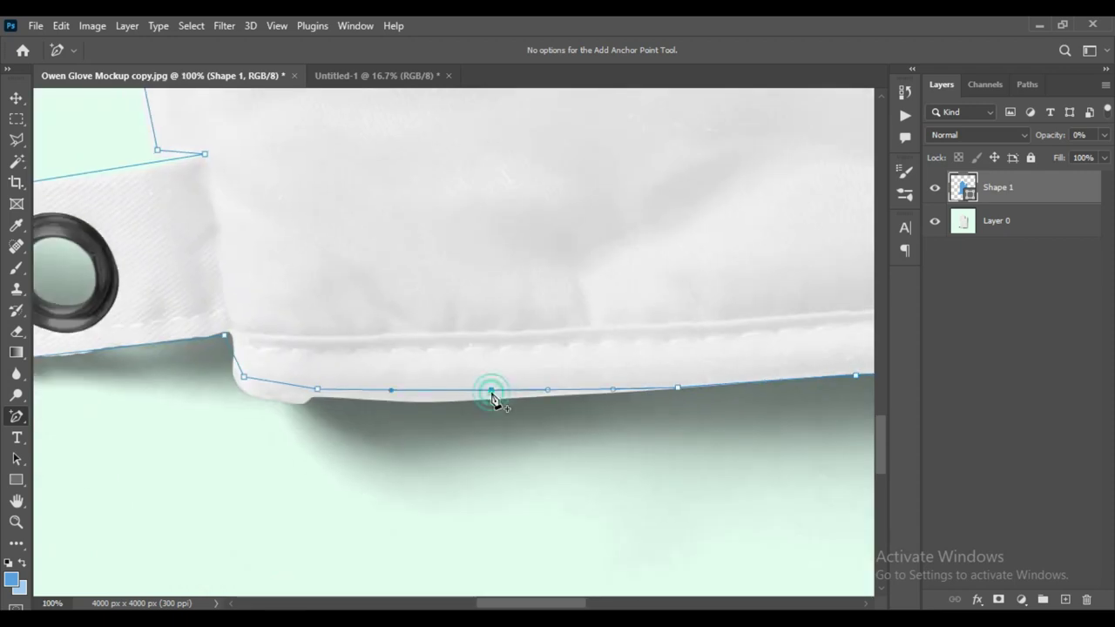
click(320, 396)
drag(391, 398, 419, 402)
Add more bottom-edge anchors toward the tab and align the path with the vertical edge beside it
click(441, 403)
click(466, 399)
click(547, 400)
click(613, 389)
click(231, 346)
mouse_move(243, 376)
mouse_down()
mouse_move(232, 377)
mouse_move(236, 399)
mouse_up()
click(299, 403)
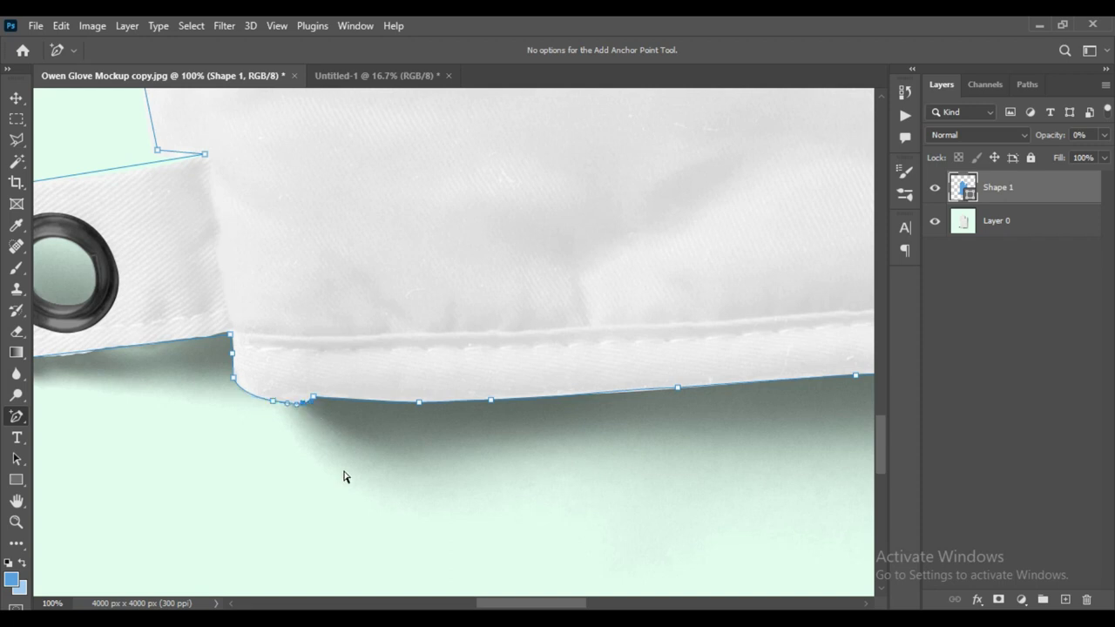
scroll(218, 470, up, 1)
scroll(494, 449, left, 5)
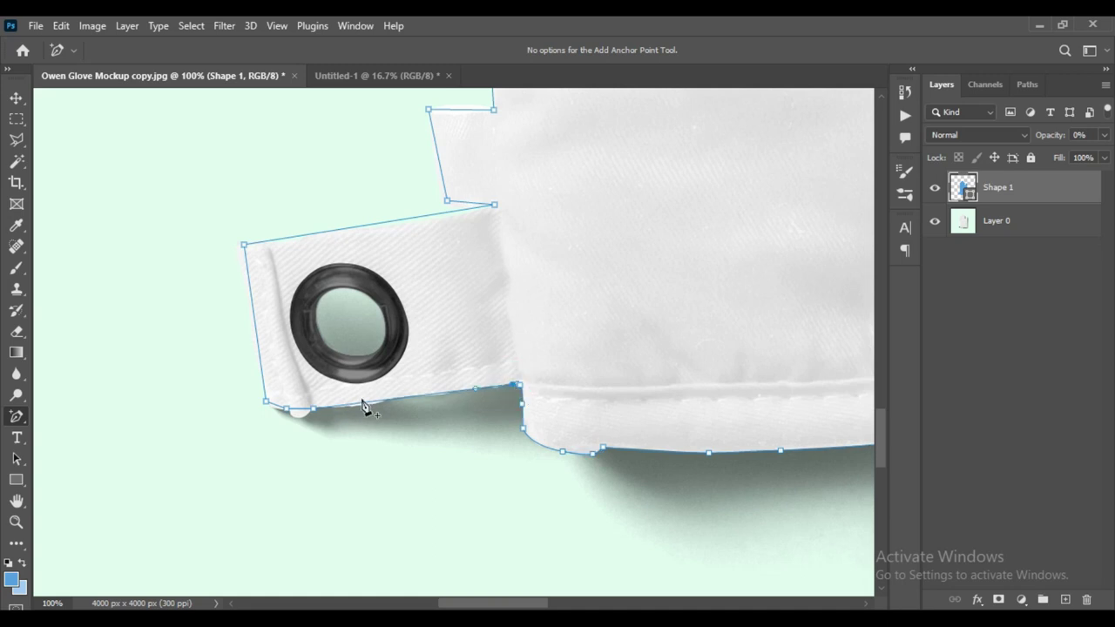
At 200% zoom, add and drag anchors so the path follows the tab's bottom edge
key(ctrl+plus)
click(369, 454)
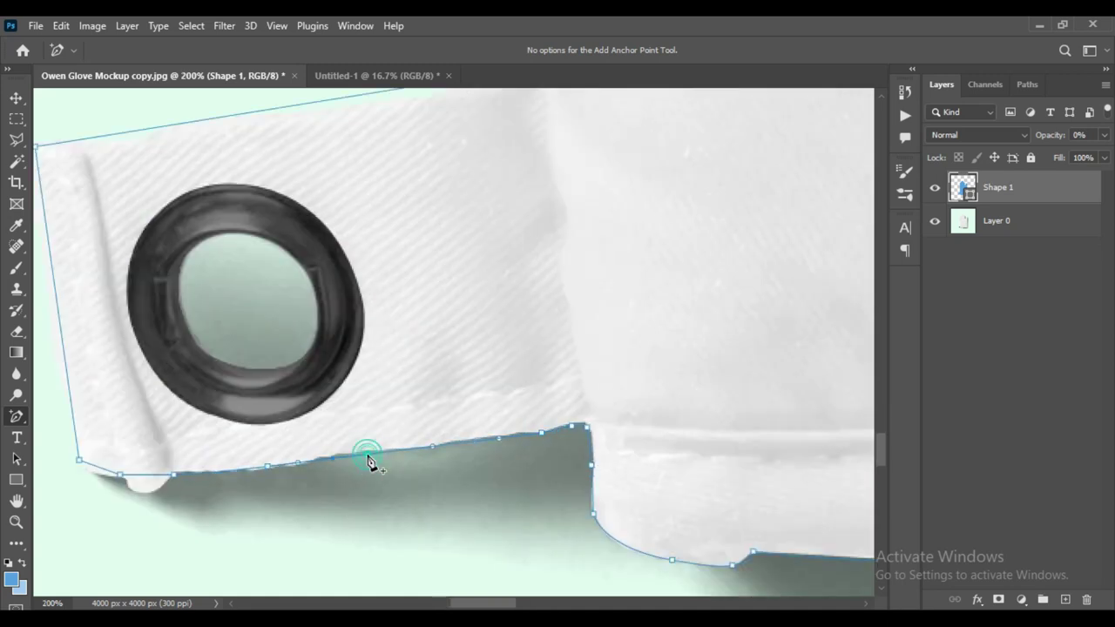
scroll(294, 525, left, 3)
click(458, 472)
click(361, 478)
click(320, 482)
drag(294, 485, 525, 521)
click(315, 500)
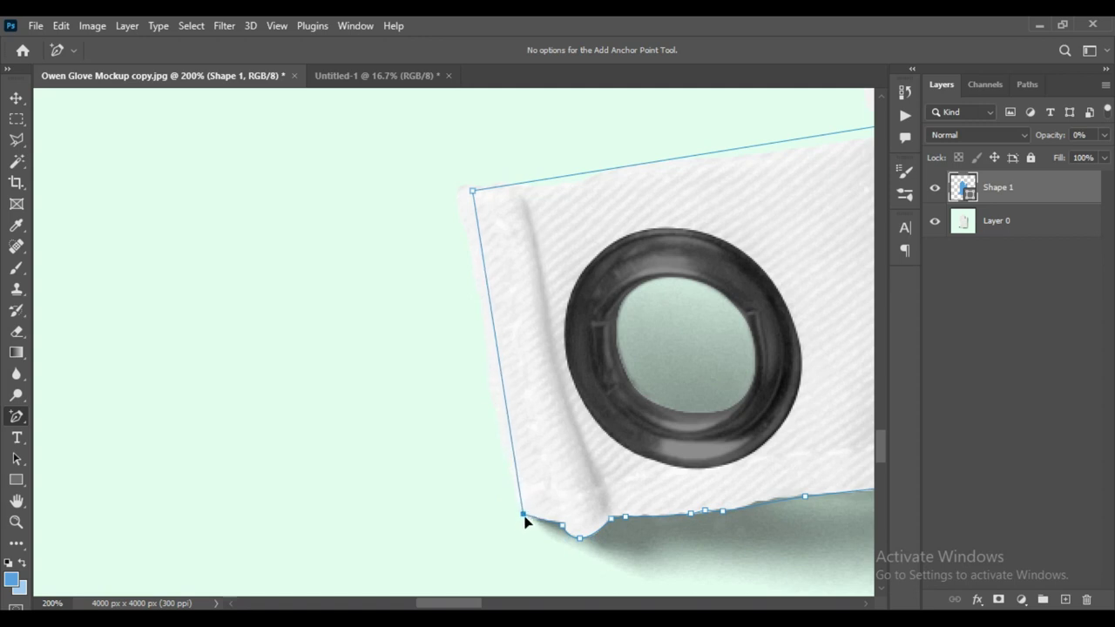
Curve the path along the tab's left edge, top-left corner and top edge
click(503, 382)
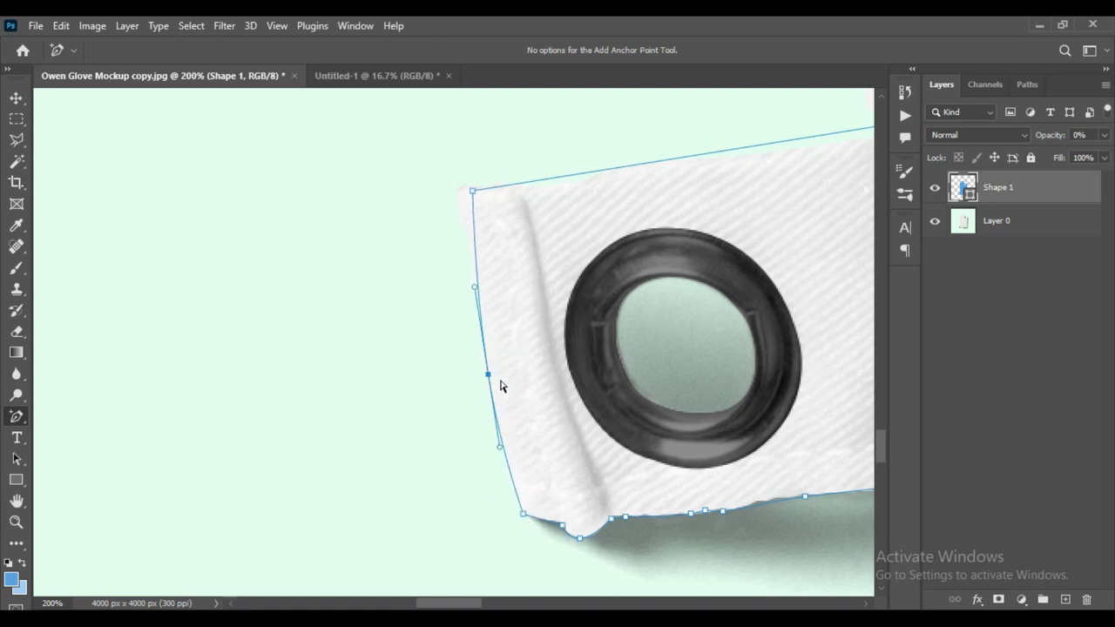
drag(465, 192, 467, 256)
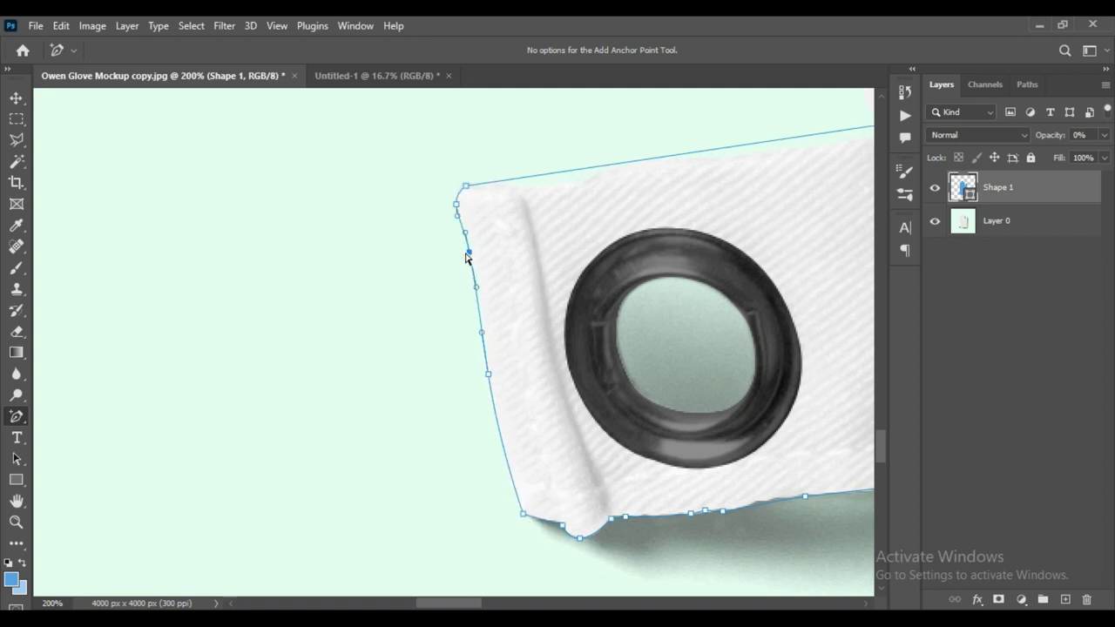
drag(462, 184, 456, 191)
drag(561, 184, 503, 194)
click(501, 188)
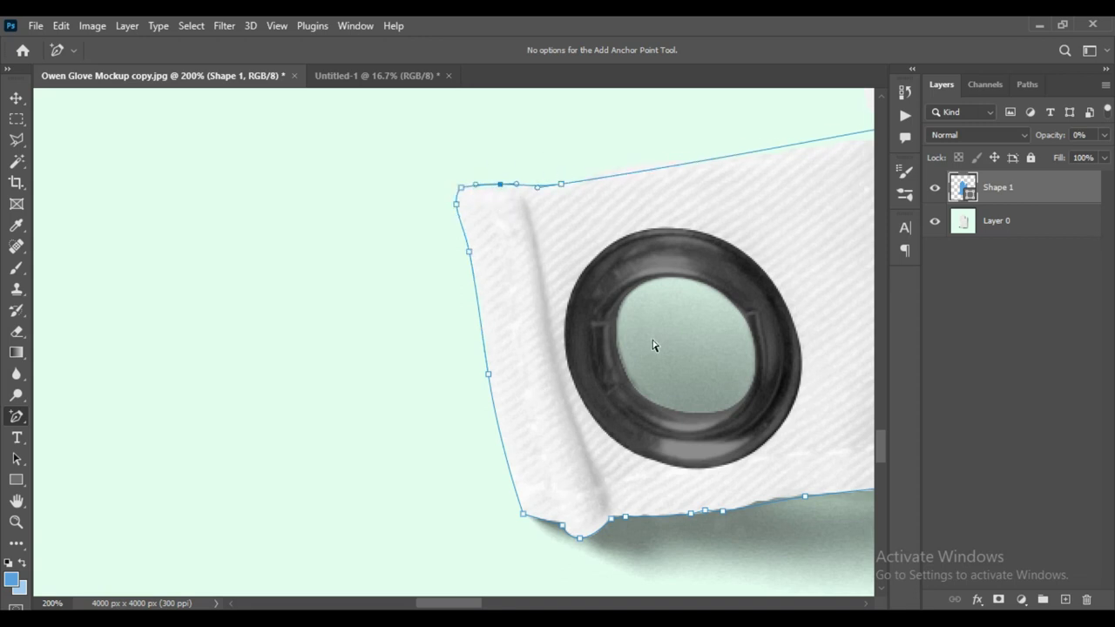
scroll(654, 346, right, 5)
scroll(653, 345, up, 1)
click(410, 214)
drag(410, 214, 528, 214)
Add anchors at the tab's top-left corner and curve the path around the notch above it
click(323, 236)
click(63, 264)
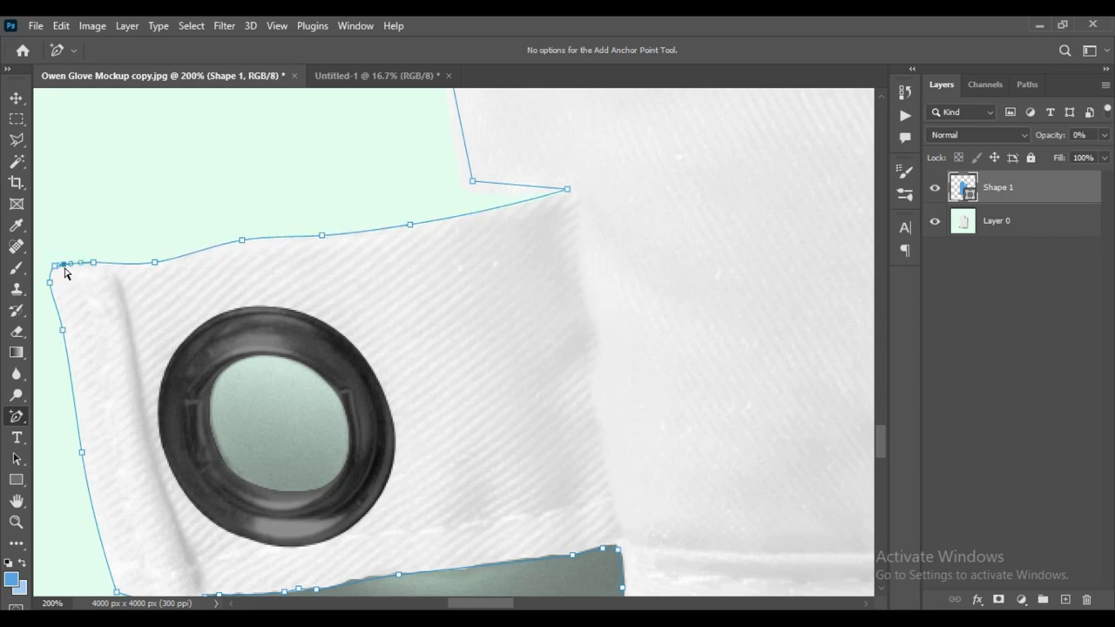
scroll(468, 336, up, 3)
scroll(468, 336, right, 2)
mouse_move(383, 311)
mouse_down()
mouse_move(369, 311)
mouse_move(411, 321)
mouse_up()
click(379, 323)
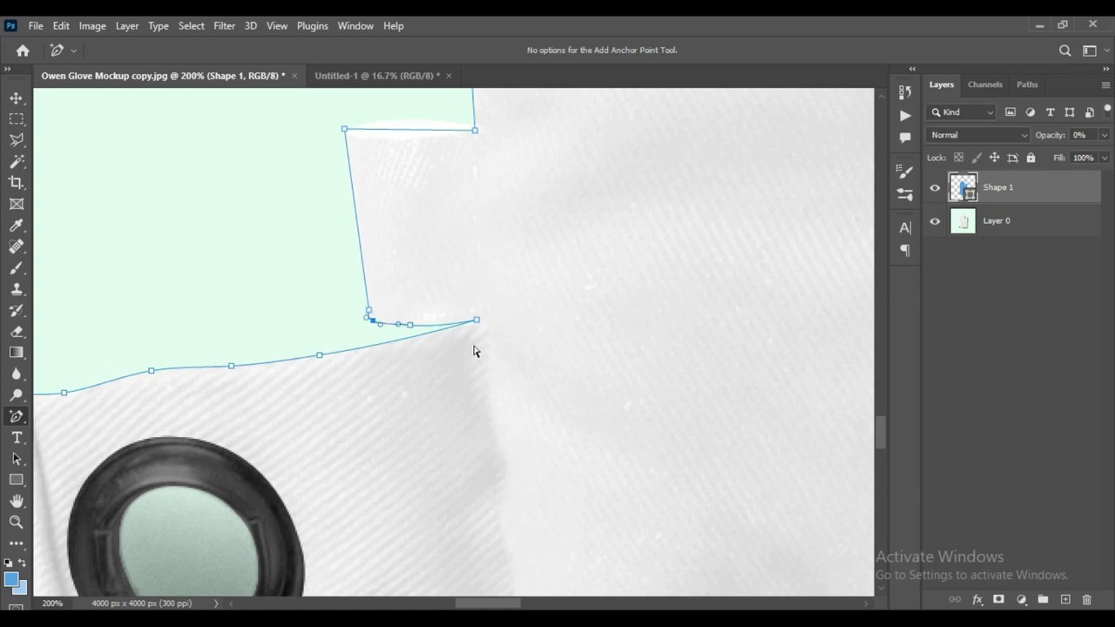
scroll(457, 412, up, 3)
scroll(457, 412, left, 1)
drag(435, 308, 433, 297)
click(500, 310)
click(380, 401)
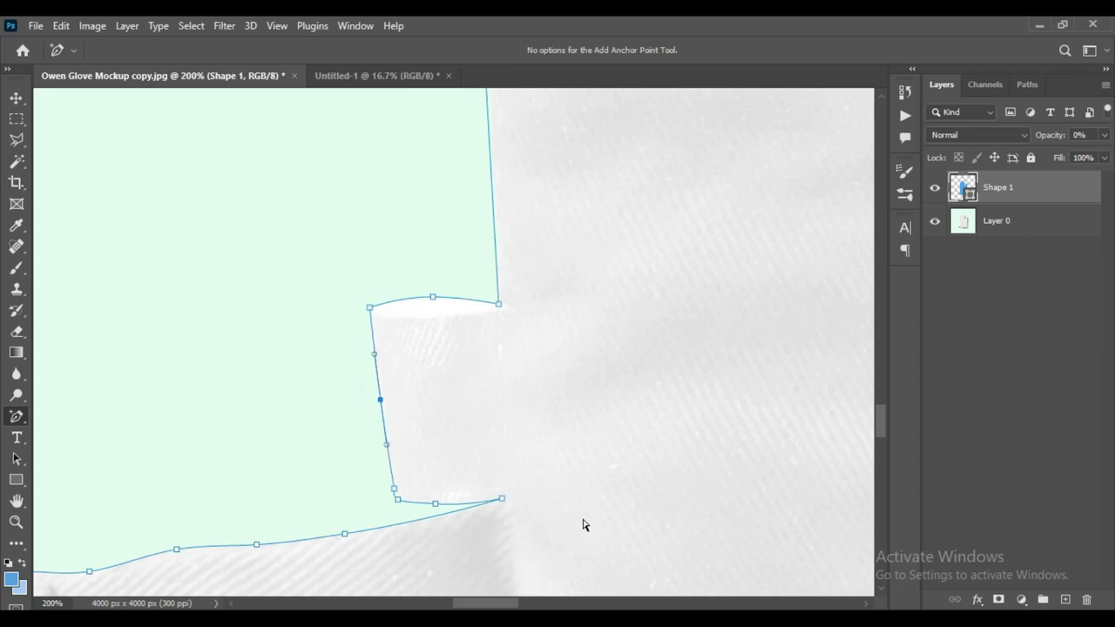
Zoom out to 66.67% and add anchors so the path hugs the glove's long left edge
key(ctrl+minus)
scroll(641, 385, up, 5)
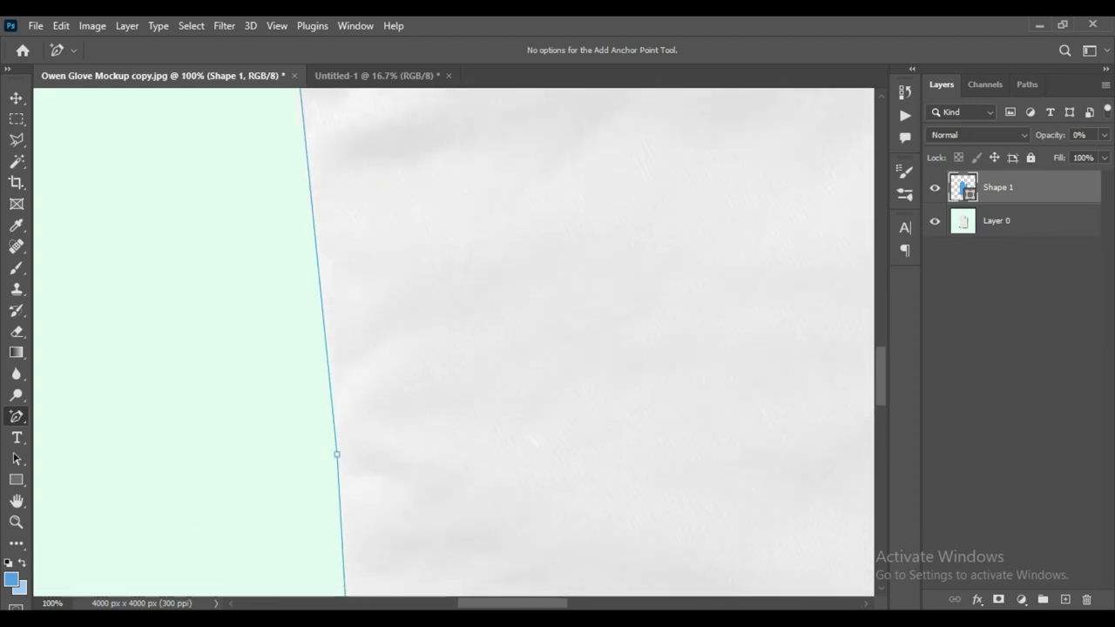
scroll(403, 405, left, 2)
click(380, 383)
scroll(512, 264, down, 2)
click(405, 466)
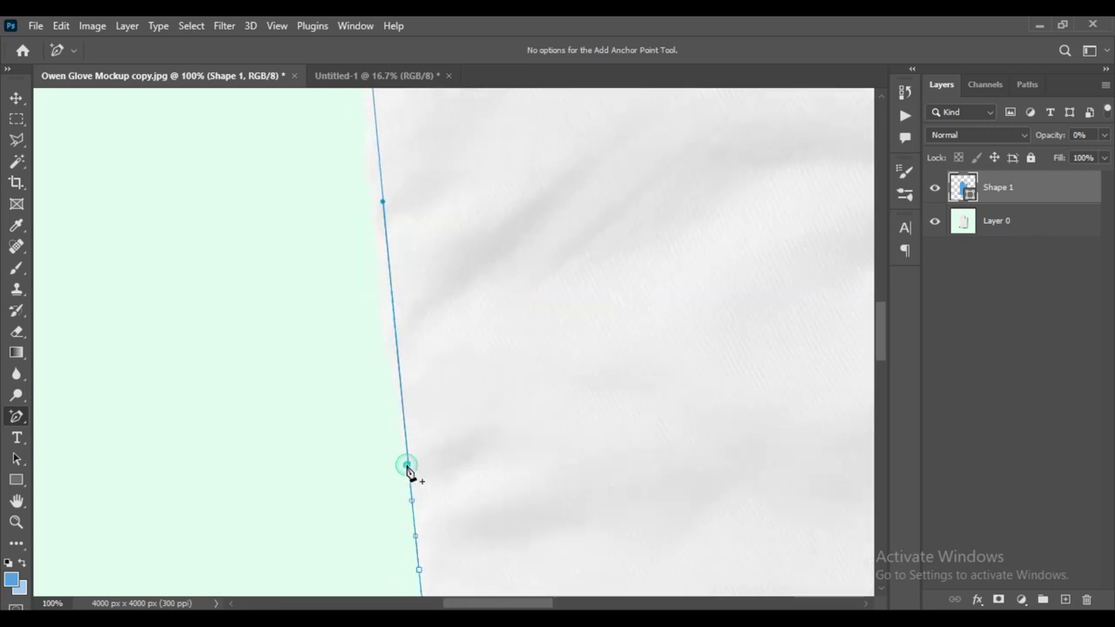
click(411, 523)
drag(485, 488, 484, 512)
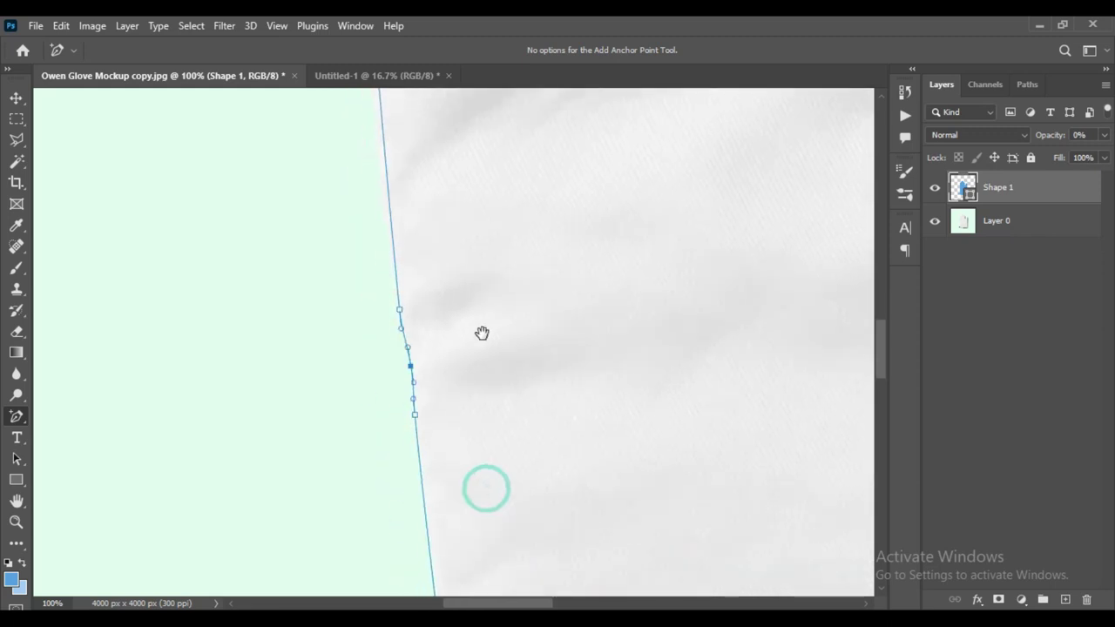
click(388, 362)
drag(468, 273, 488, 428)
click(392, 391)
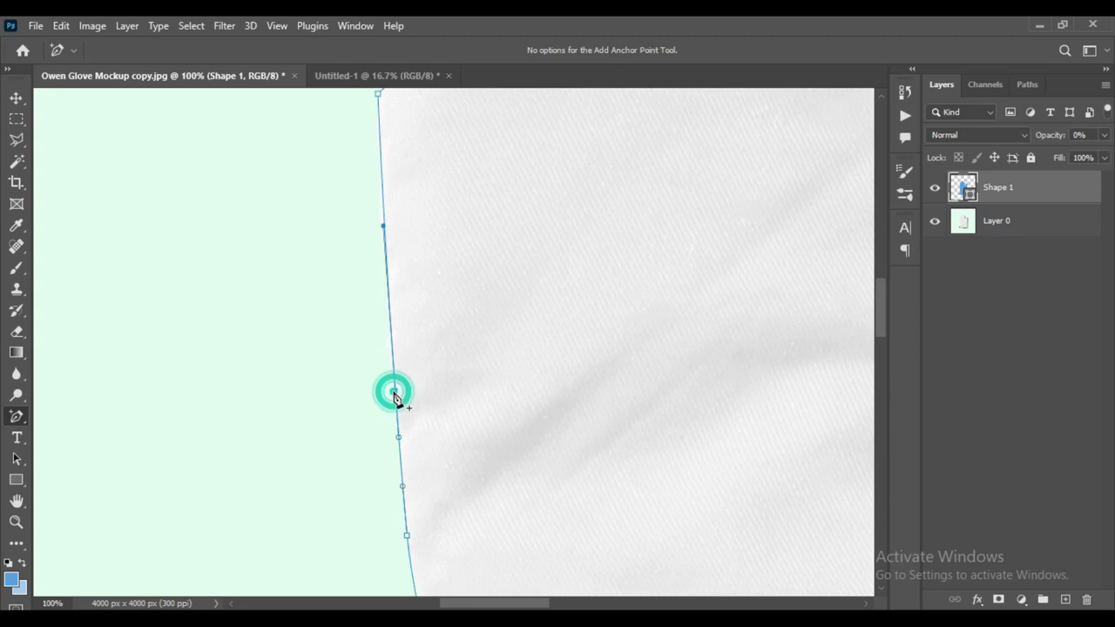
click(388, 324)
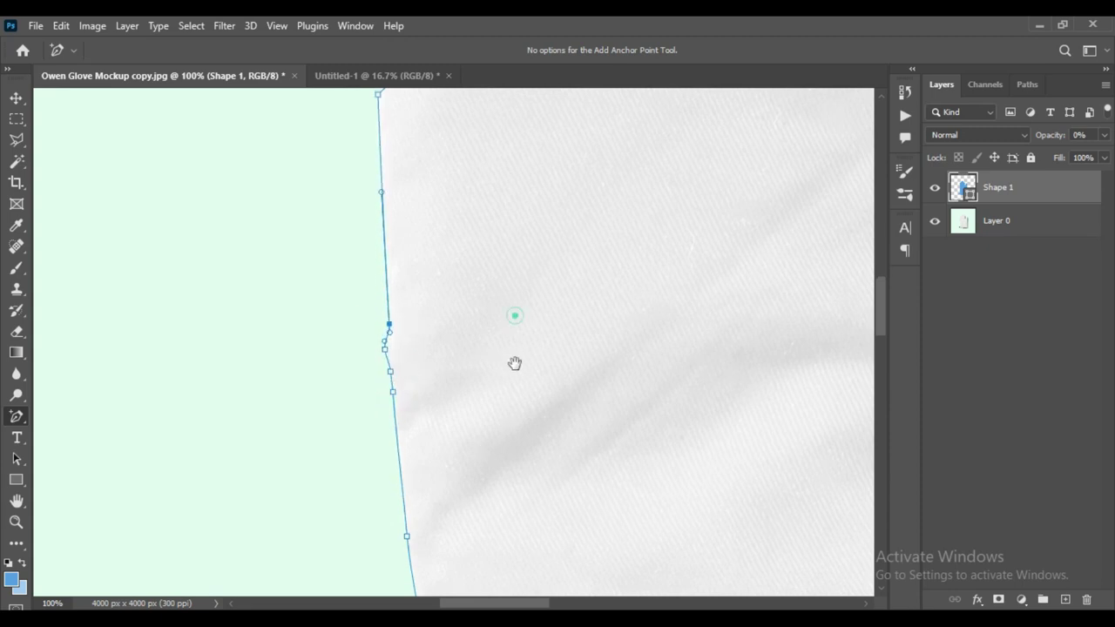
Add and drag anchors to round the path's upper-left segment into a smooth curve
drag(514, 362, 498, 573)
click(366, 417)
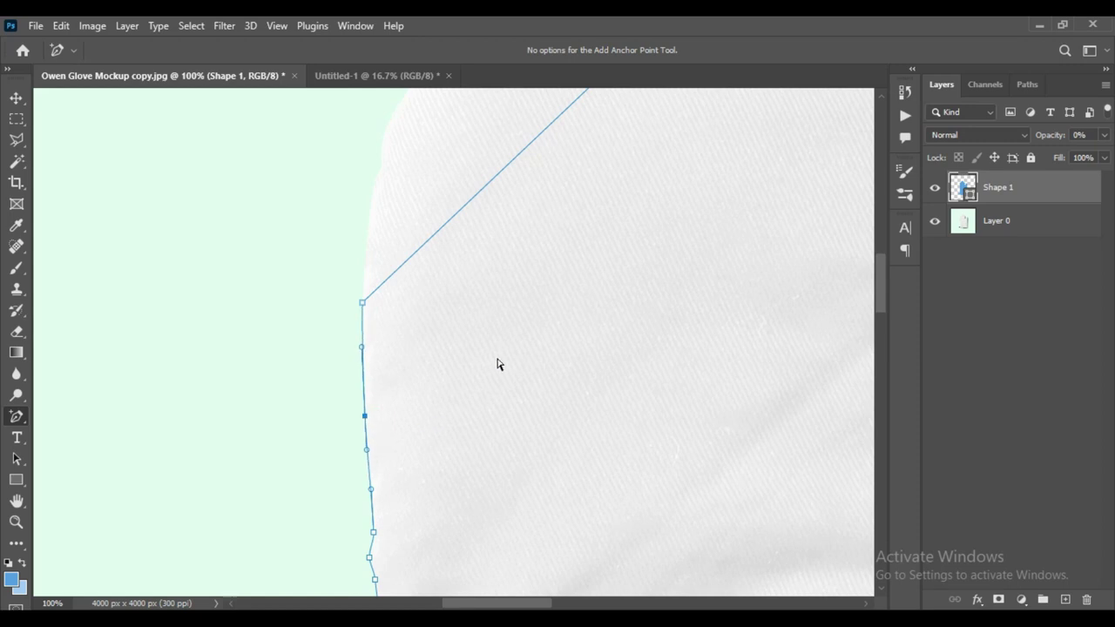
scroll(498, 364, down, 1)
drag(373, 328, 304, 271)
drag(252, 347, 245, 396)
Add and drag anchors so Shape 1 arcs over the mitten's rounded top
click(248, 367)
click(341, 248)
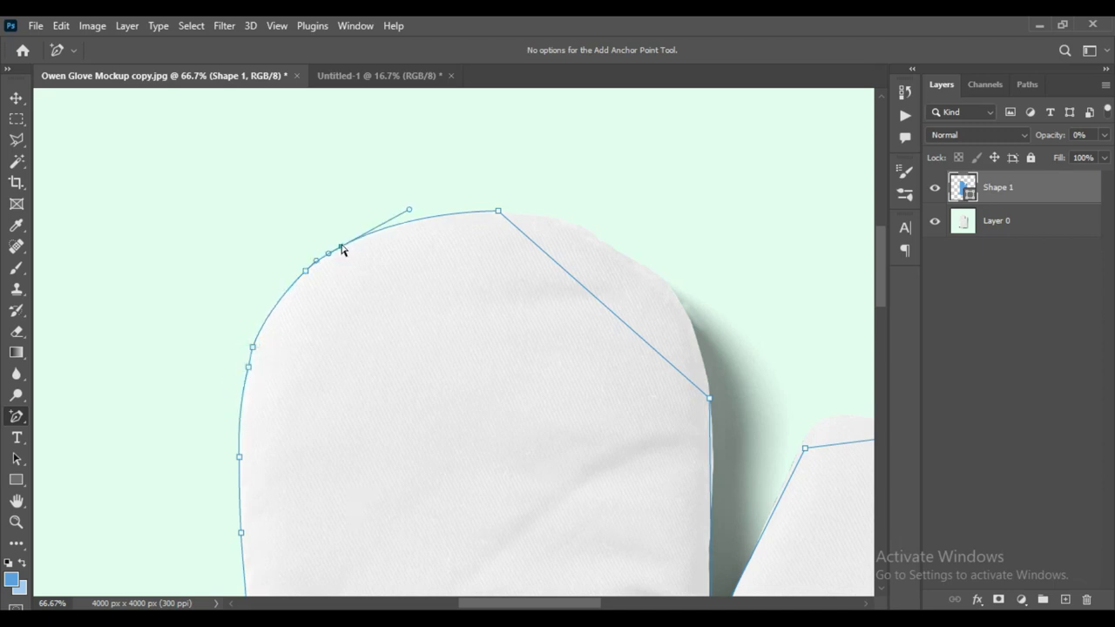
drag(500, 354, 314, 371)
drag(427, 331, 473, 296)
click(377, 241)
click(334, 230)
click(437, 269)
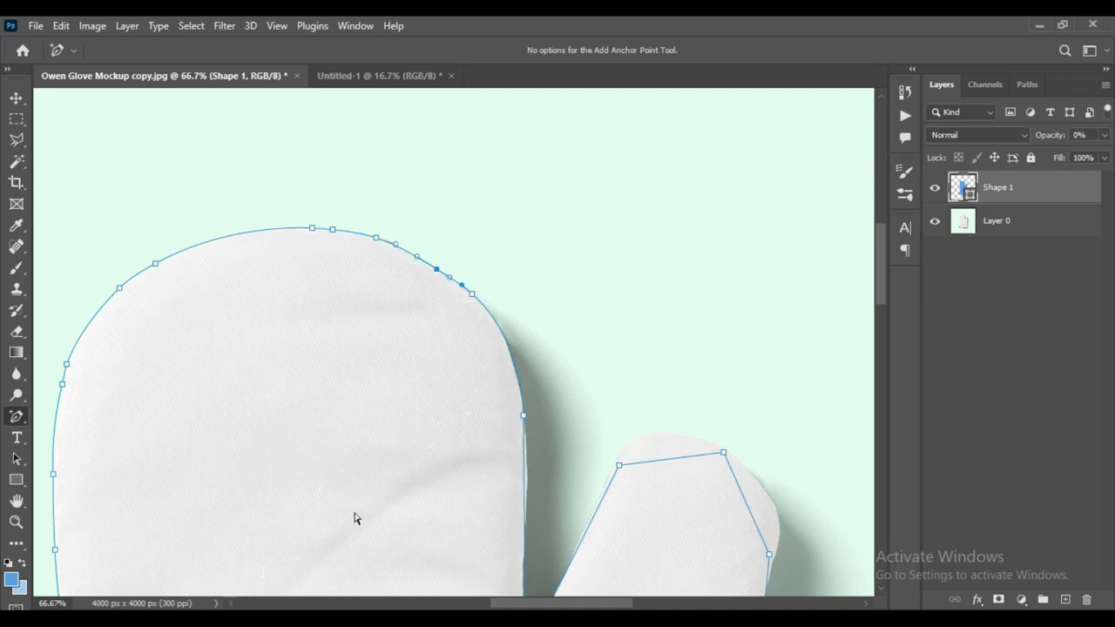
drag(354, 518, 292, 325)
click(463, 281)
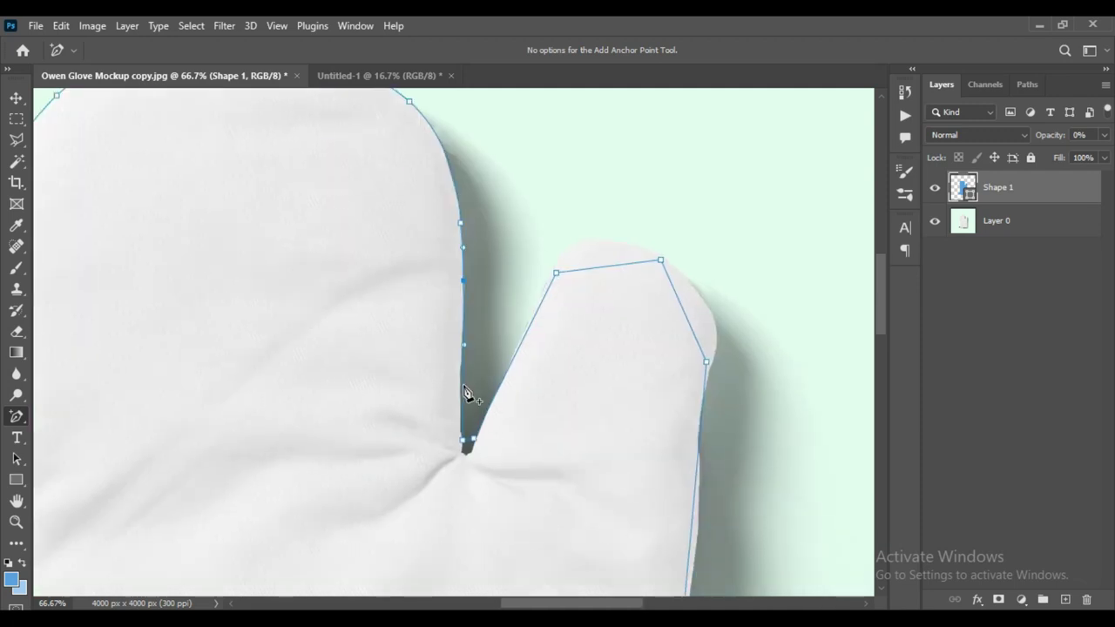
Zoom in and pull anchors into the notch beside the thumb
key(ctrl+plus)
key(ctrl+plus)
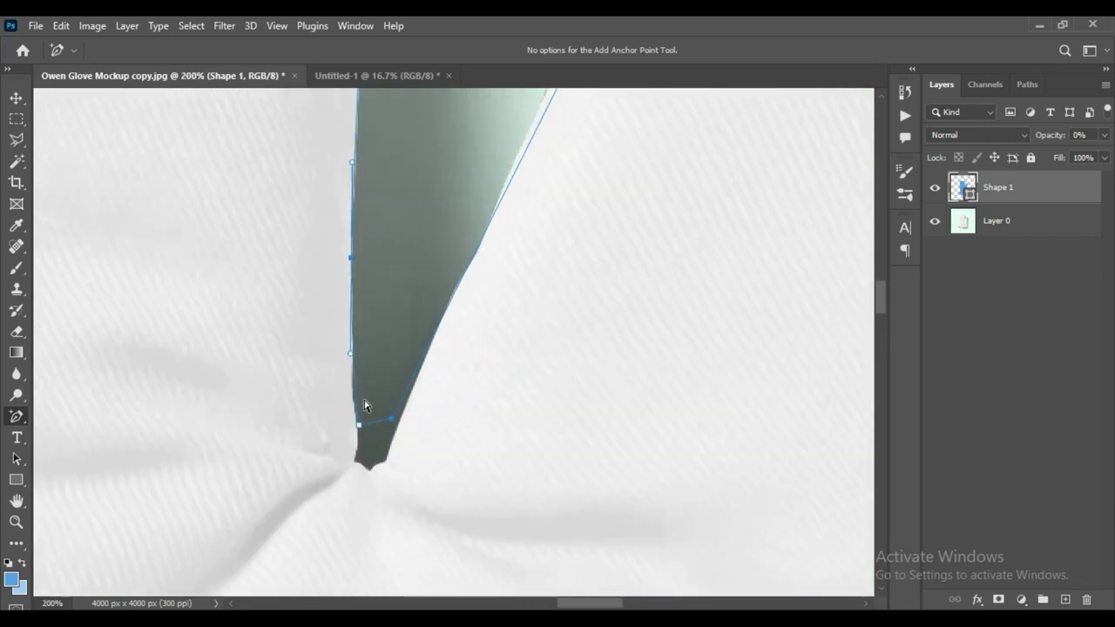
drag(377, 422, 369, 473)
click(390, 445)
click(361, 457)
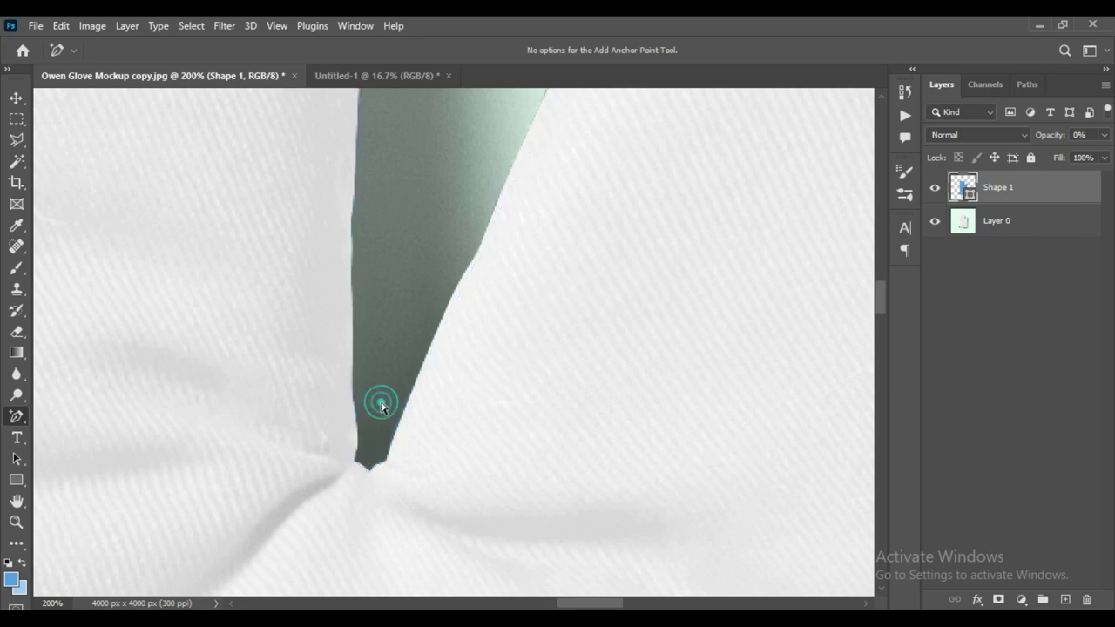
click(361, 465)
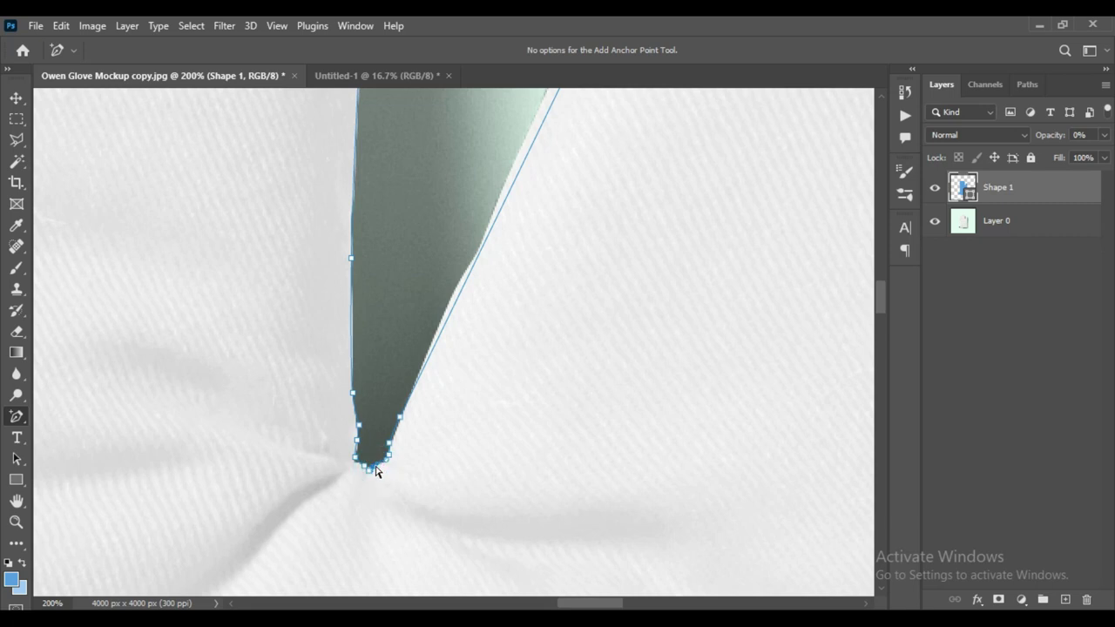
click(353, 343)
Add curved anchors along the glove's upper edge
drag(486, 369, 553, 587)
scroll(435, 325, up, 3)
click(432, 315)
scroll(450, 324, up, 1)
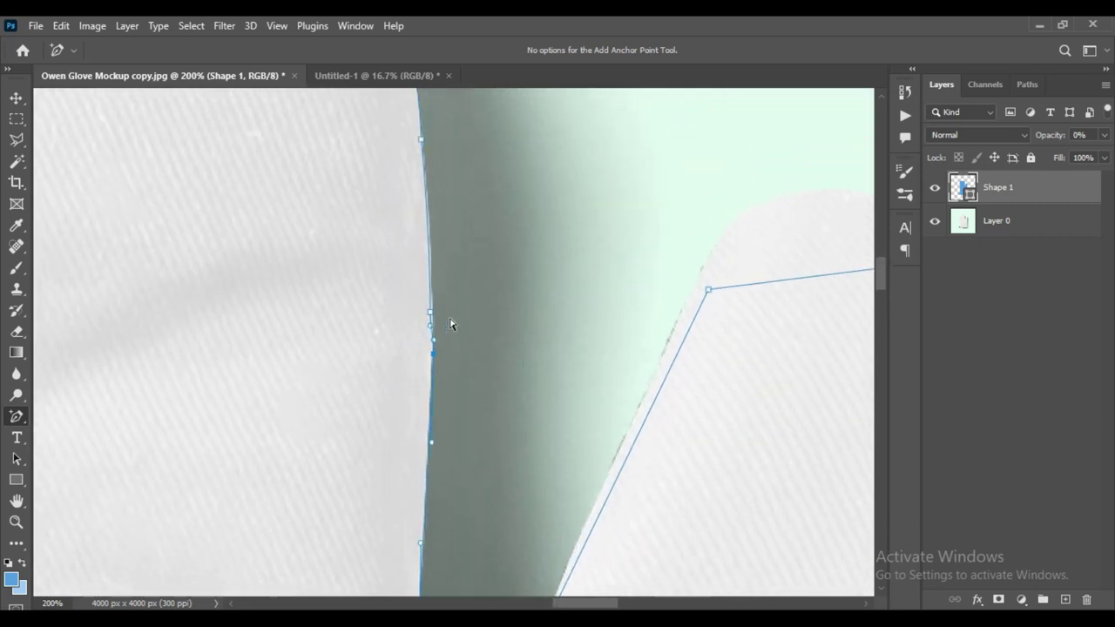
scroll(525, 269, up, 5)
click(404, 292)
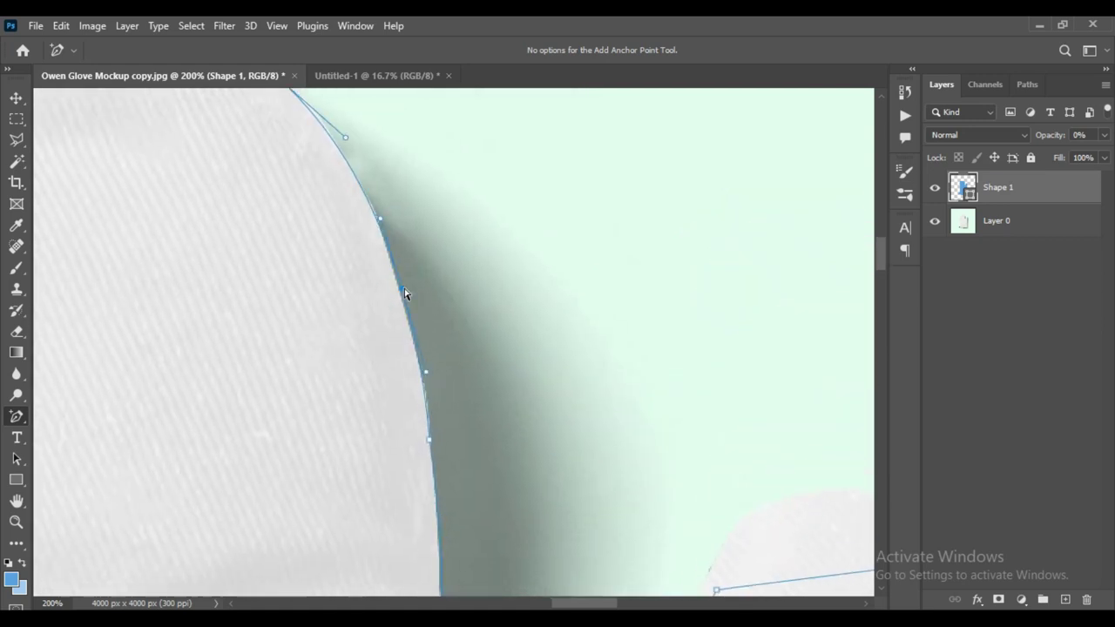
scroll(315, 313, up, 3)
click(246, 238)
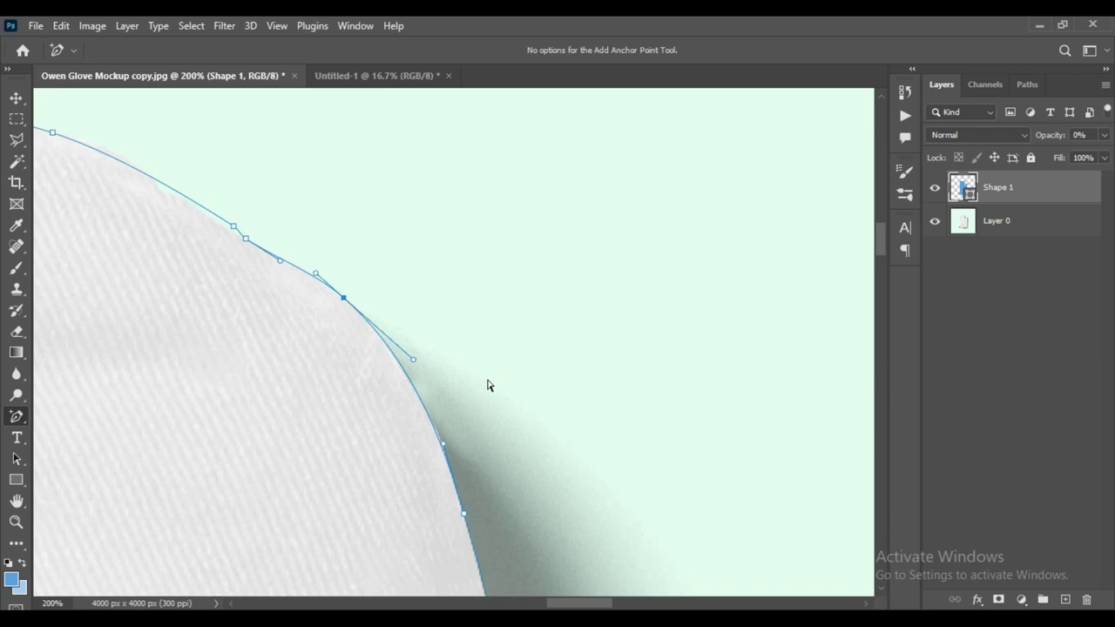
scroll(491, 366, left, 4)
scroll(601, 287, left, 4)
click(353, 252)
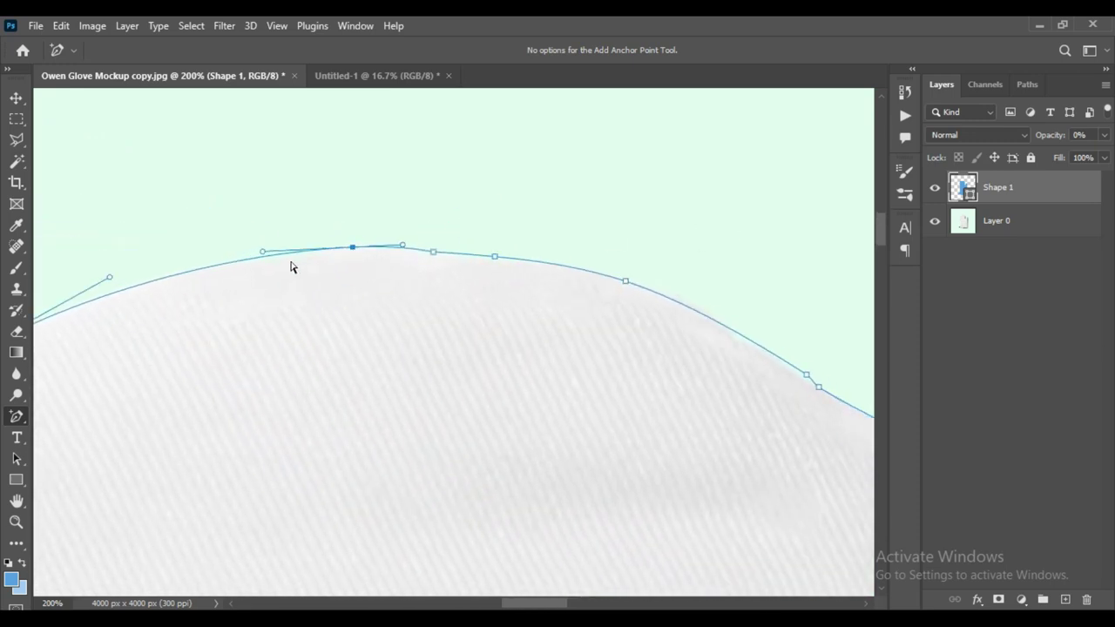
drag(189, 369, 385, 399)
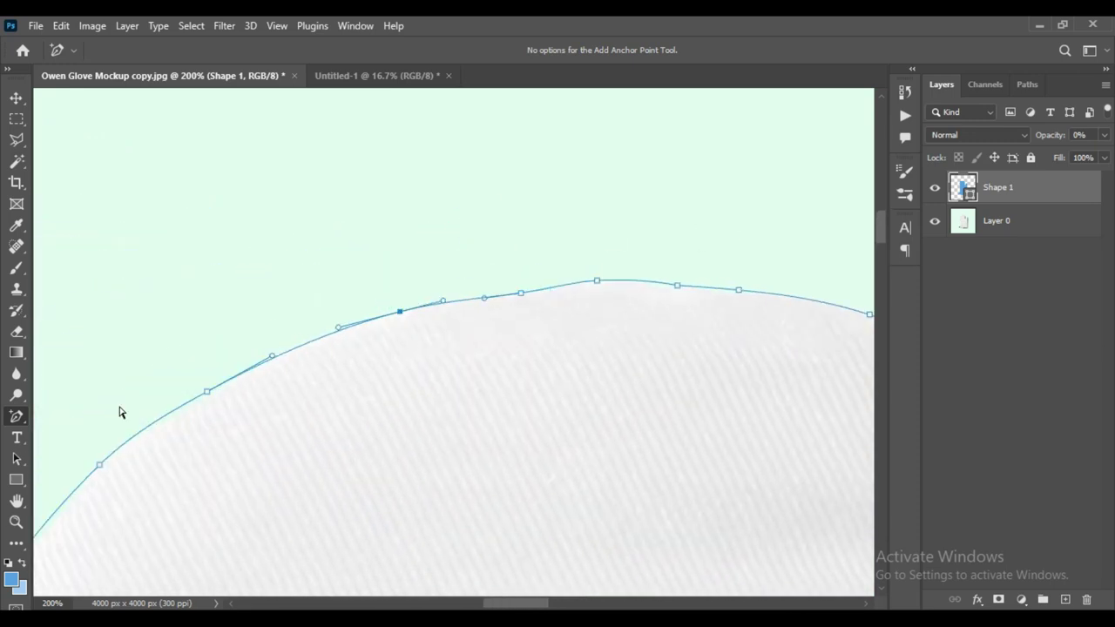
click(198, 404)
drag(130, 516, 331, 417)
click(330, 411)
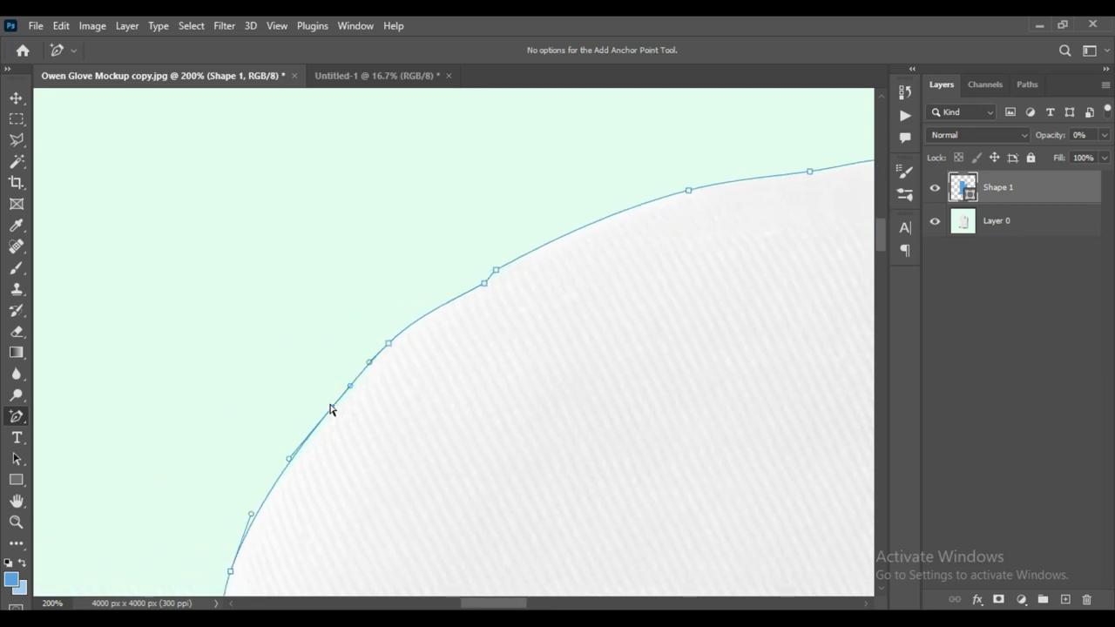
Add anchors along the top-right slope, nudging one up onto the glove edge
scroll(261, 432, right, 3)
scroll(297, 366, right, 3)
click(287, 189)
click(434, 211)
click(547, 269)
click(506, 247)
drag(505, 247, 505, 241)
click(610, 309)
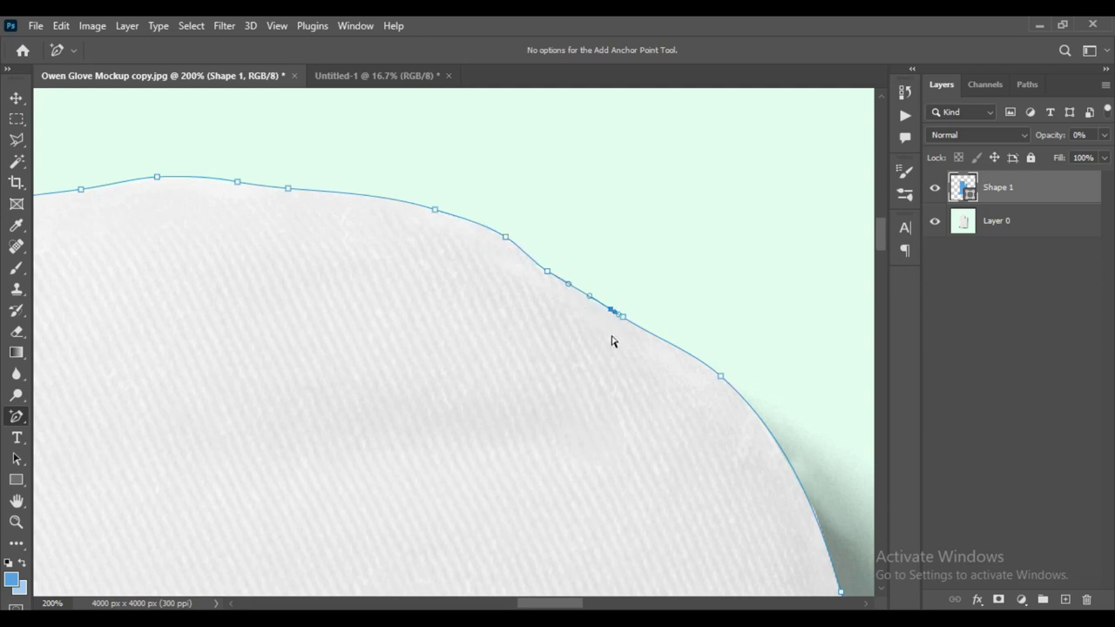
scroll(373, 207, down, 3)
scroll(463, 140, right, 3)
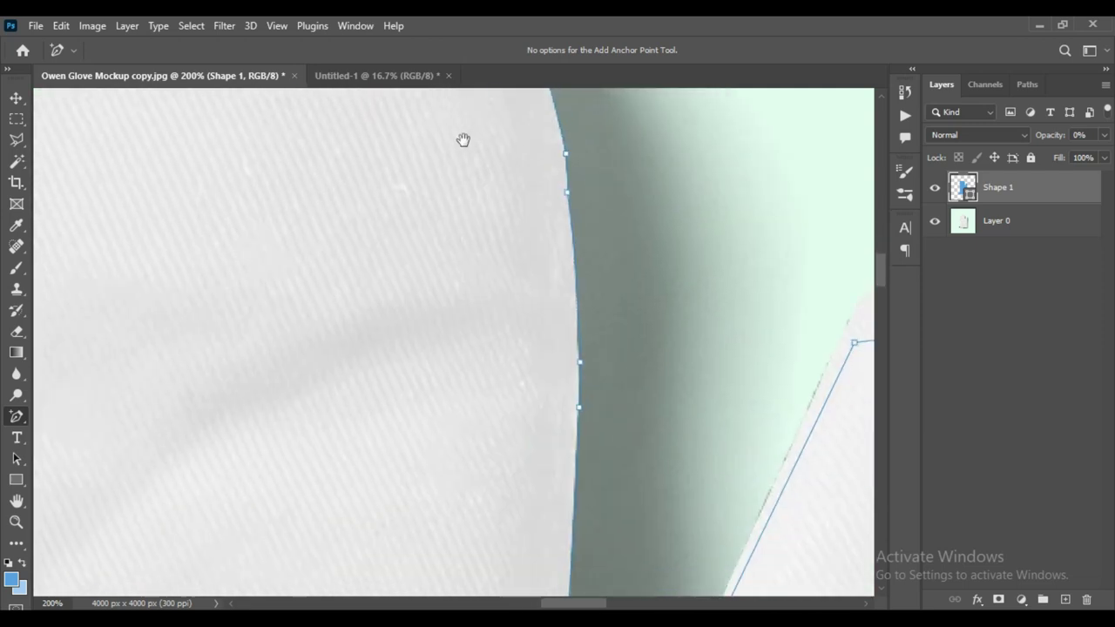
scroll(478, 323, down, 3)
scroll(478, 324, right, 3)
scroll(509, 399, down, 1)
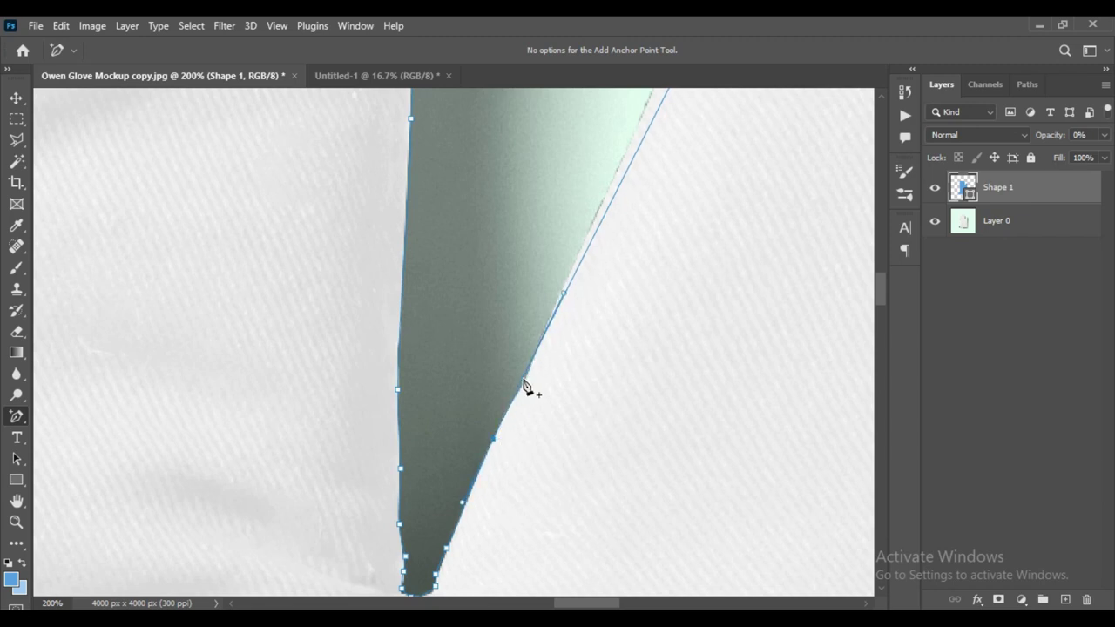
Raise the corner anchors and fine-tune handles at 300% so the top curve meets the thumb edge
drag(600, 230, 468, 410)
click(467, 407)
mouse_move(567, 373)
mouse_down()
mouse_move(647, 191)
mouse_move(473, 304)
mouse_move(464, 274)
mouse_up()
click(443, 318)
drag(604, 341, 528, 410)
click(704, 327)
drag(704, 327, 713, 315)
mouse_move(535, 339)
mouse_down()
mouse_move(520, 264)
mouse_move(484, 272)
mouse_up()
drag(567, 266, 590, 253)
key(ctrl+plus)
drag(587, 386, 468, 358)
drag(258, 216, 257, 209)
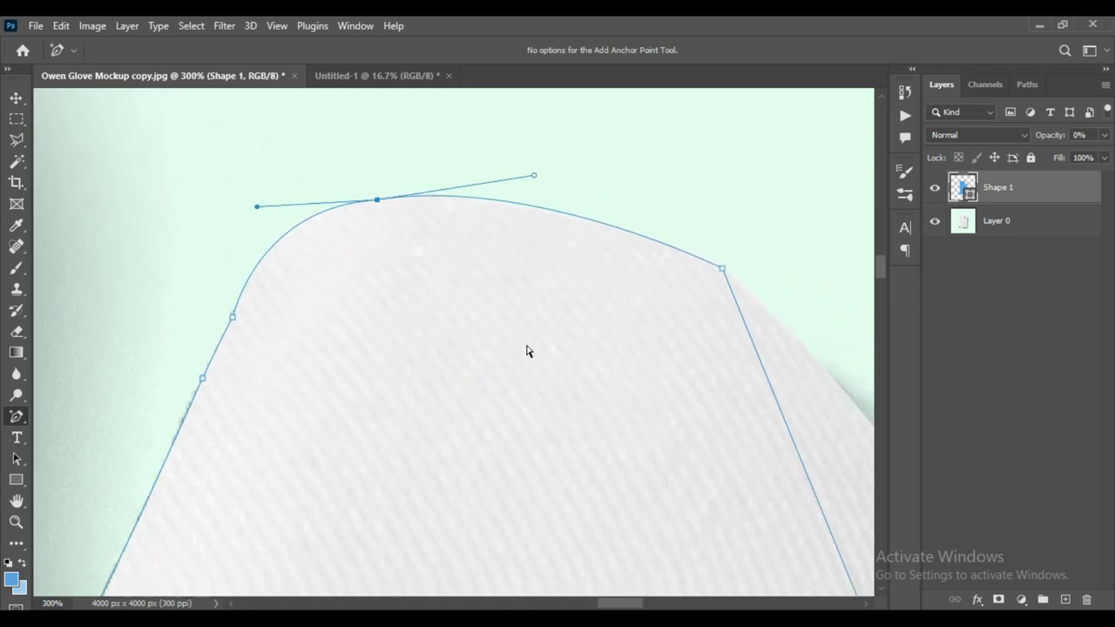
Add an anchor on the top curve and bend the next segment onto the glove's right edge
scroll(526, 351, right, 5)
click(192, 212)
click(538, 279)
click(311, 209)
scroll(358, 421, down, 5)
scroll(358, 420, right, 4)
drag(587, 579, 610, 590)
drag(529, 408, 614, 373)
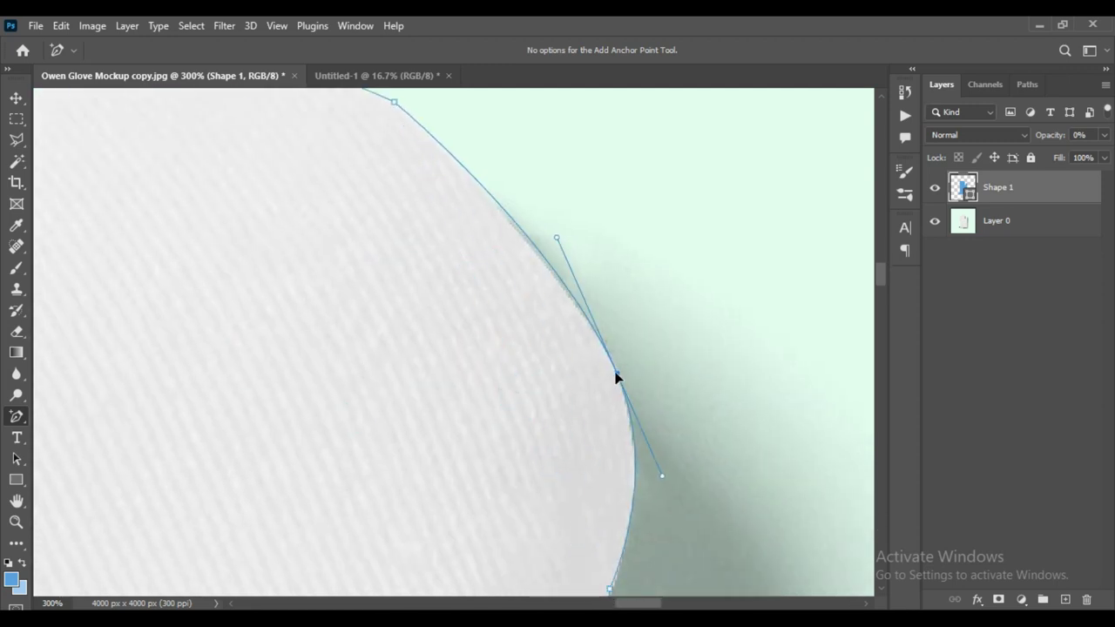
click(553, 240)
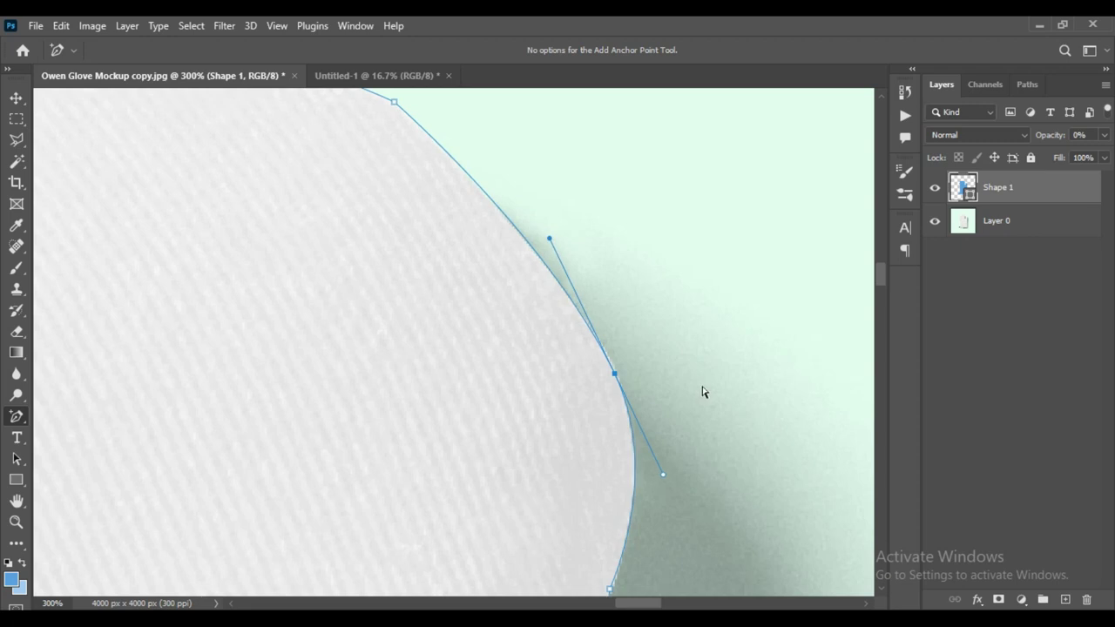
Add anchors lower on the right edge and straighten the path past the bump
scroll(688, 410, down, 3)
scroll(672, 425, down, 2)
click(629, 262)
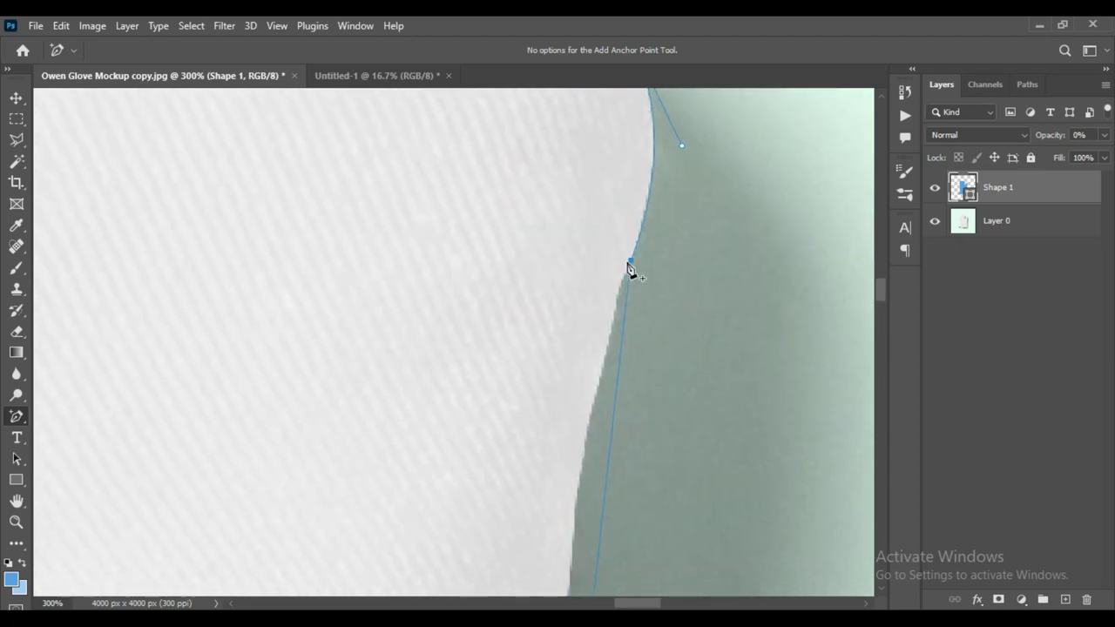
scroll(688, 331, down, 2)
scroll(744, 375, down, 1)
click(591, 315)
drag(590, 316, 572, 309)
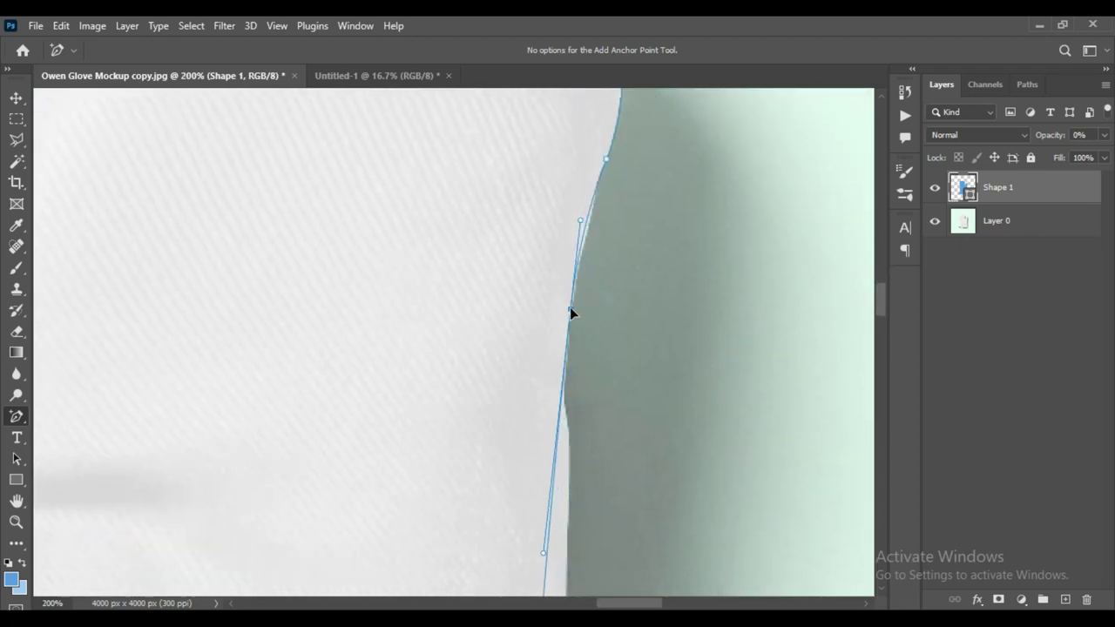
scroll(659, 406, down, 2)
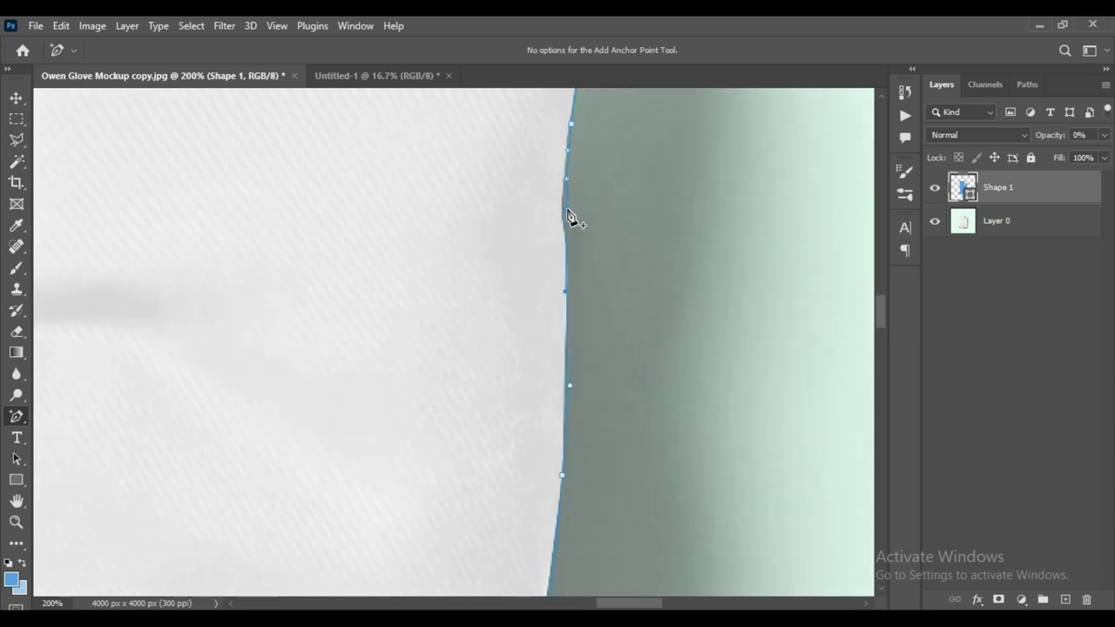
click(567, 212)
drag(572, 198, 564, 221)
scroll(637, 381, down, 5)
scroll(610, 287, down, 3)
scroll(580, 281, left, 1)
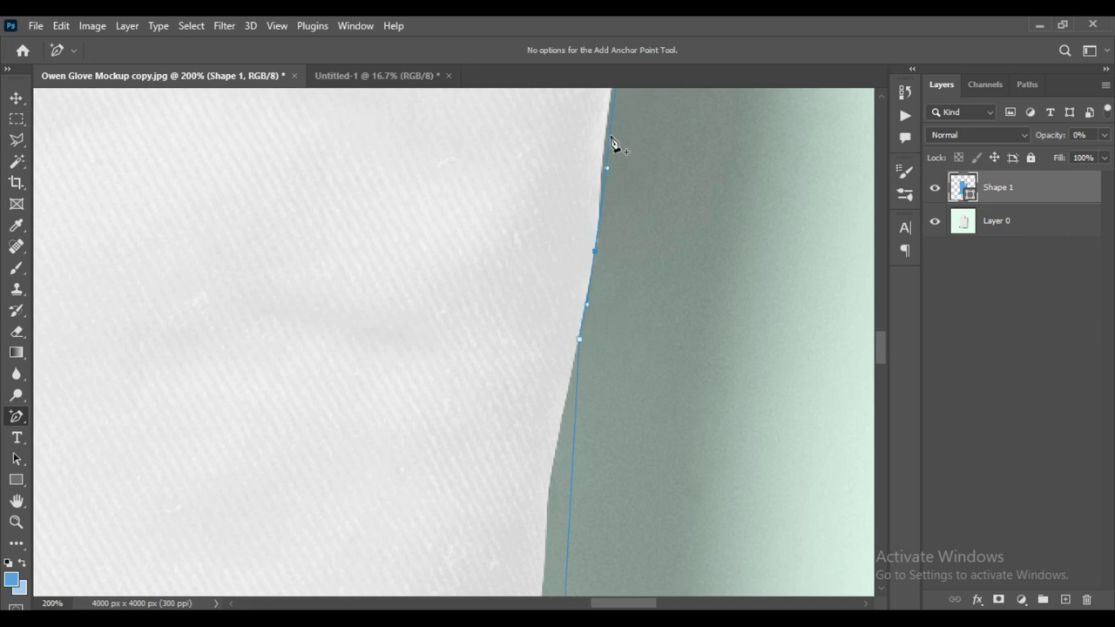
Add anchors and bend the path to follow the right edge's curve
drag(648, 355, 702, 177)
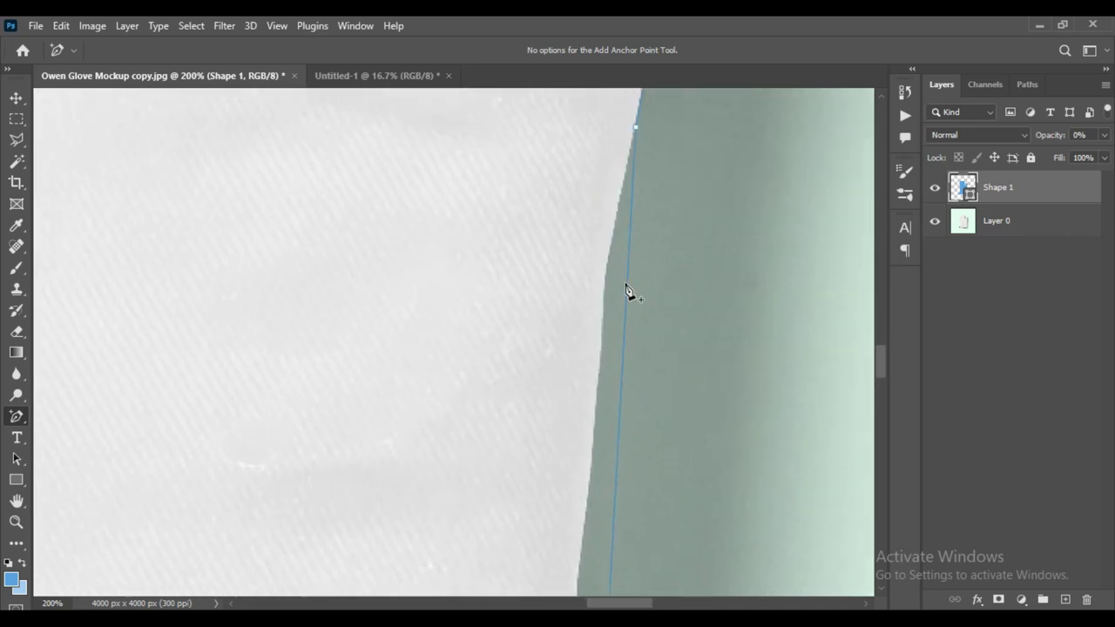
drag(626, 295, 607, 296)
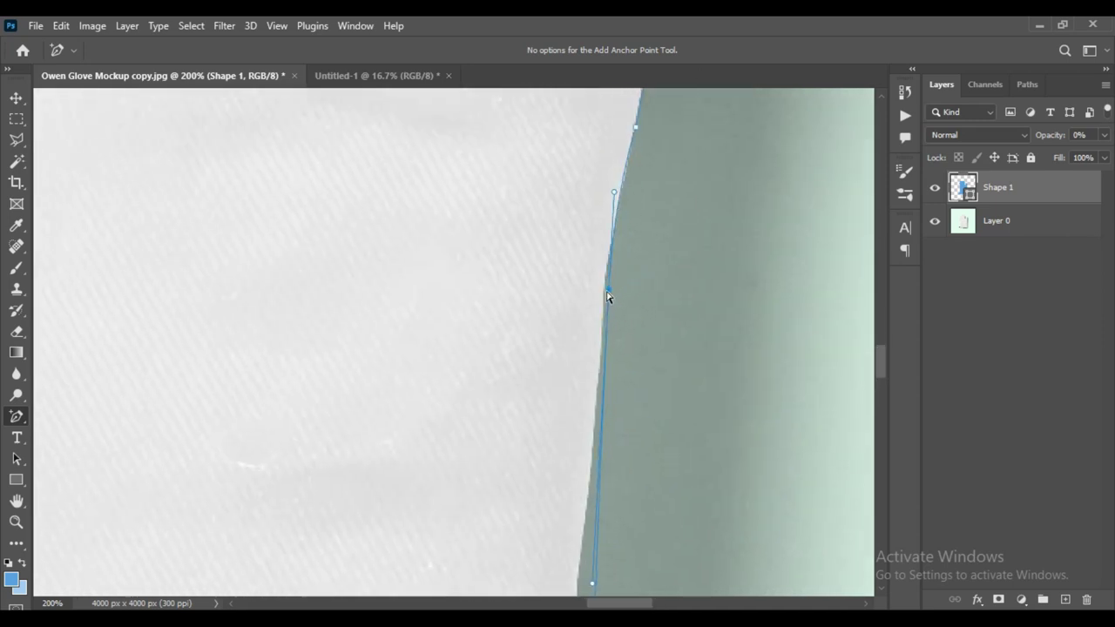
click(604, 301)
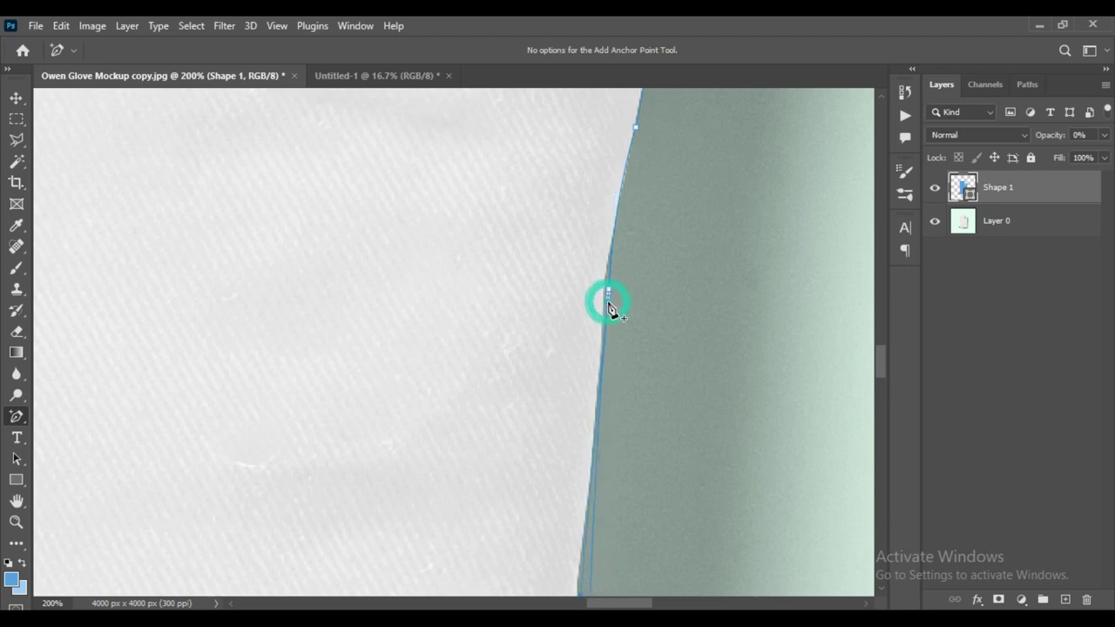
click(608, 290)
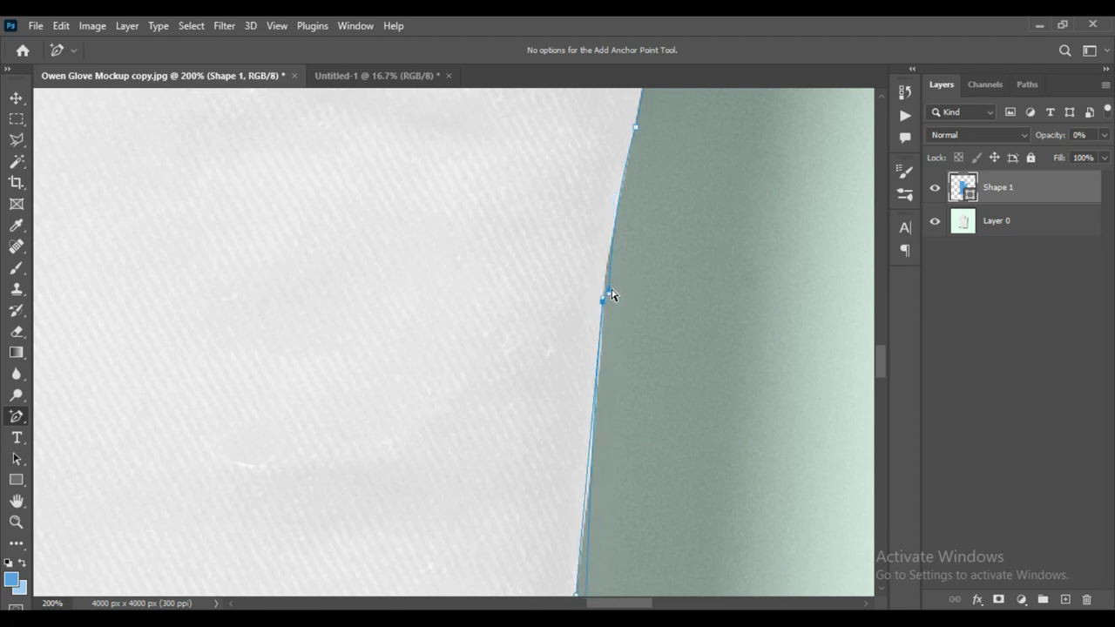
drag(607, 272, 614, 177)
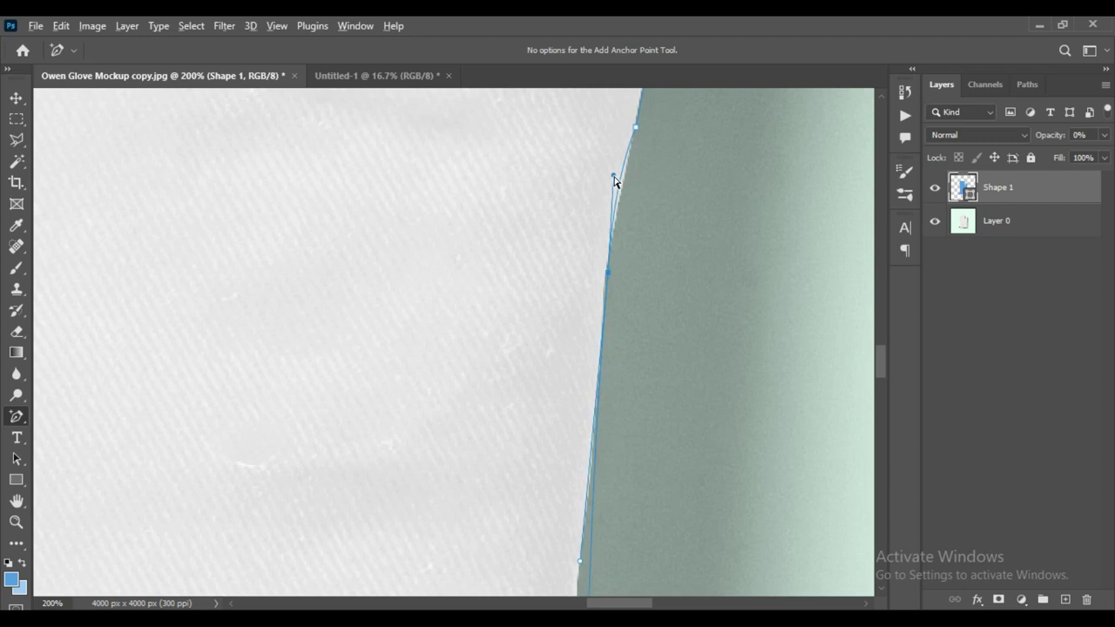
drag(675, 368, 712, 192)
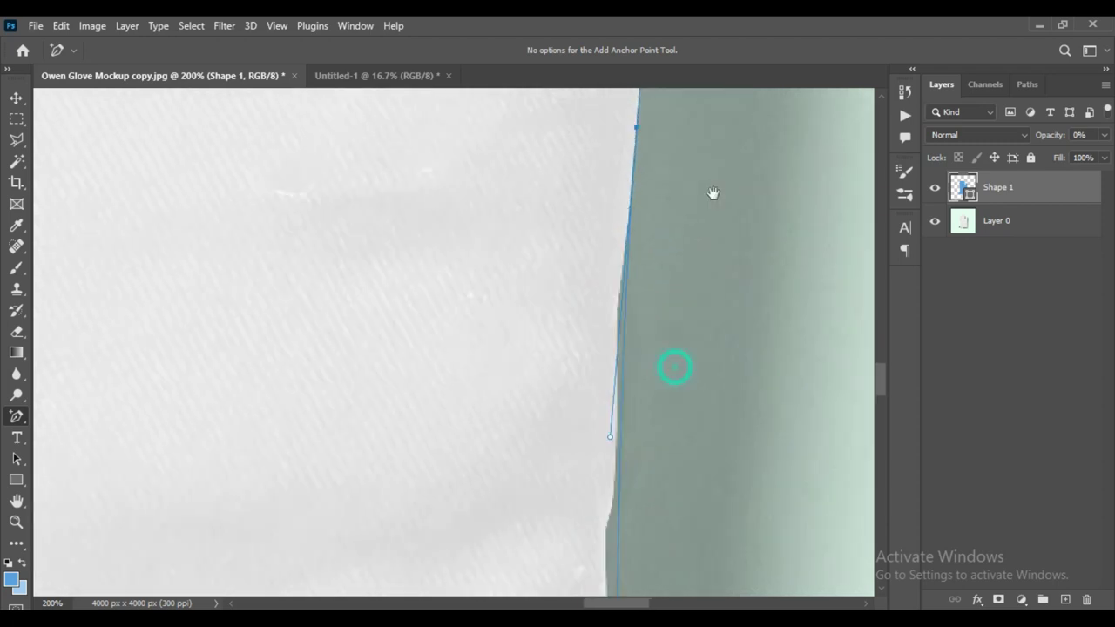
click(624, 277)
mouse_move(703, 251)
mouse_down()
mouse_move(642, 278)
mouse_move(650, 244)
mouse_up()
Add anchors where the path strays and curve it along the edge's bump
click(540, 299)
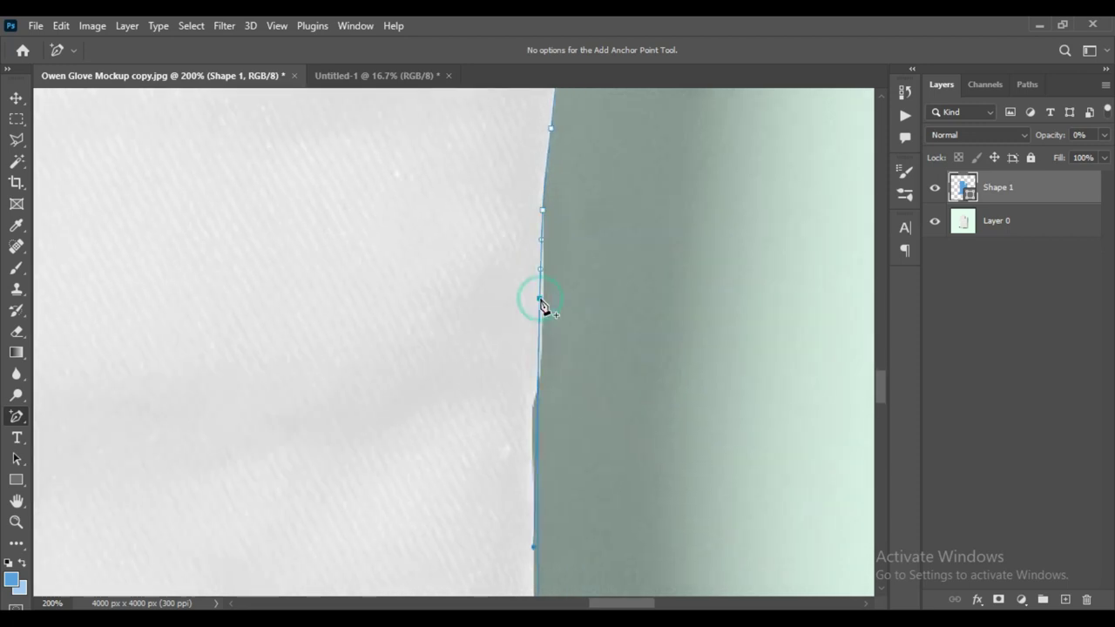
mouse_move(548, 152)
mouse_down()
mouse_move(592, 274)
mouse_move(645, 184)
mouse_up()
click(583, 231)
click(587, 274)
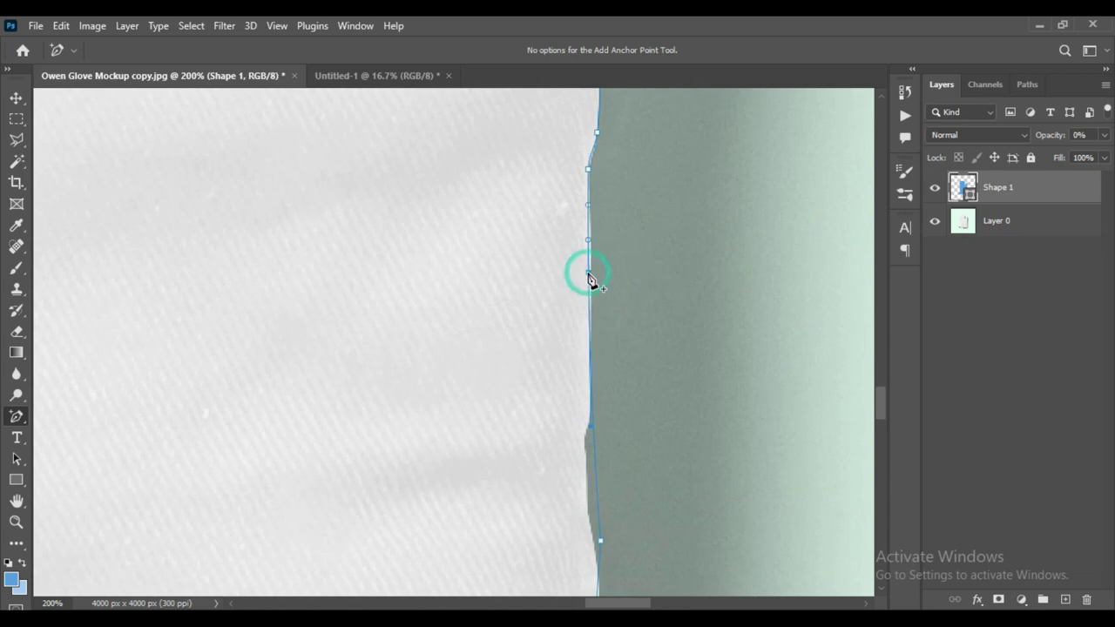
drag(650, 364, 625, 291)
click(622, 263)
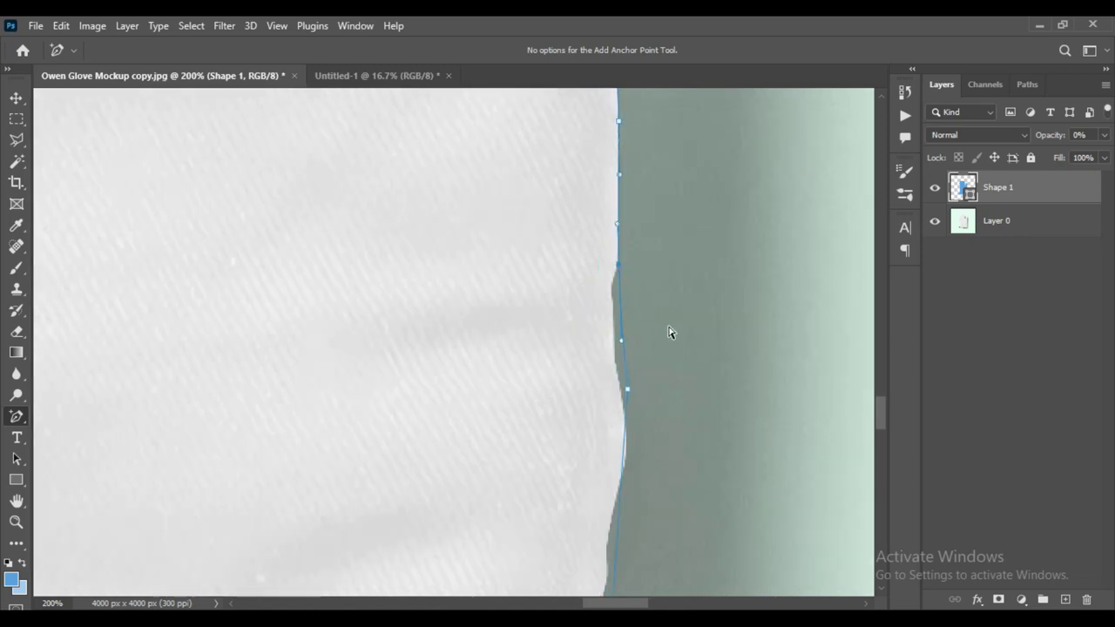
mouse_move(740, 403)
mouse_down()
mouse_move(748, 342)
mouse_move(701, 217)
mouse_move(689, 293)
mouse_move(675, 293)
mouse_up()
click(627, 229)
click(623, 230)
Add anchors along the lower right edge, fabric seam and cuff corner
click(619, 281)
drag(667, 384, 662, 232)
click(589, 301)
click(607, 248)
click(605, 288)
click(604, 325)
drag(635, 335, 621, 241)
click(600, 323)
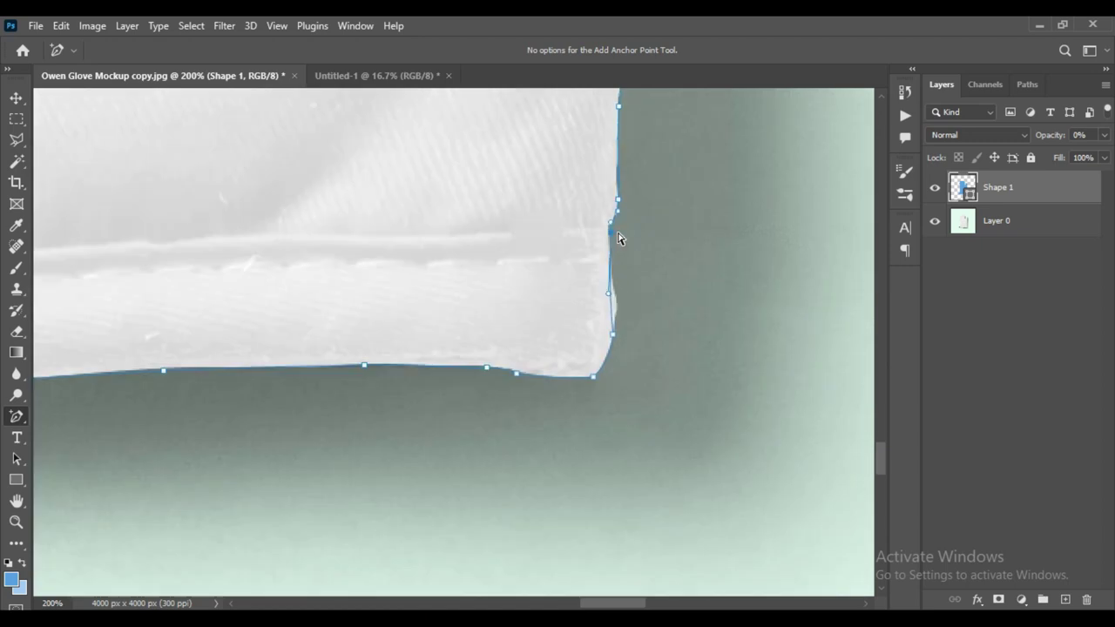
click(608, 230)
click(616, 301)
click(609, 250)
Zoom out and add anchors on the glove's left edge past the hanging tab
key(ctrl+minus)
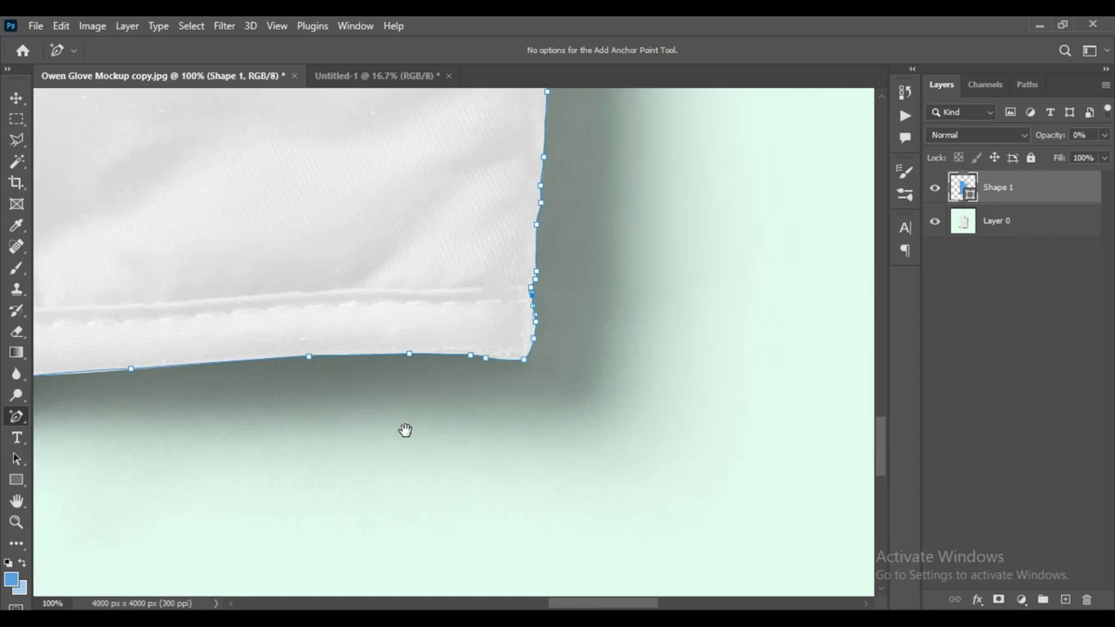
drag(405, 430, 465, 418)
mouse_move(309, 456)
mouse_down()
mouse_move(469, 493)
mouse_move(149, 392)
mouse_up()
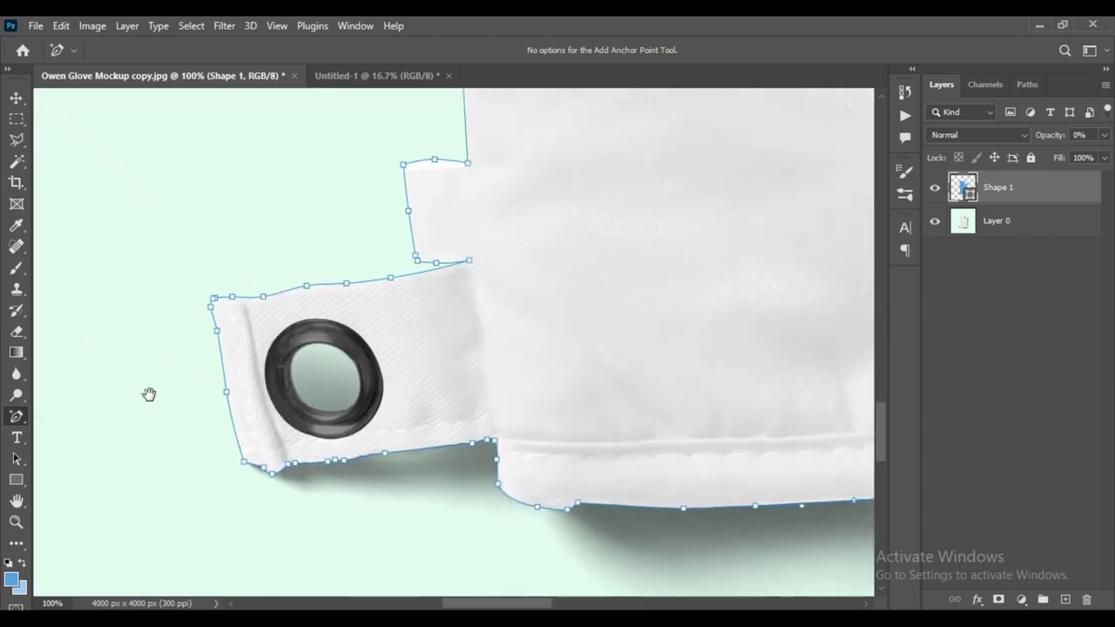
click(456, 325)
click(467, 417)
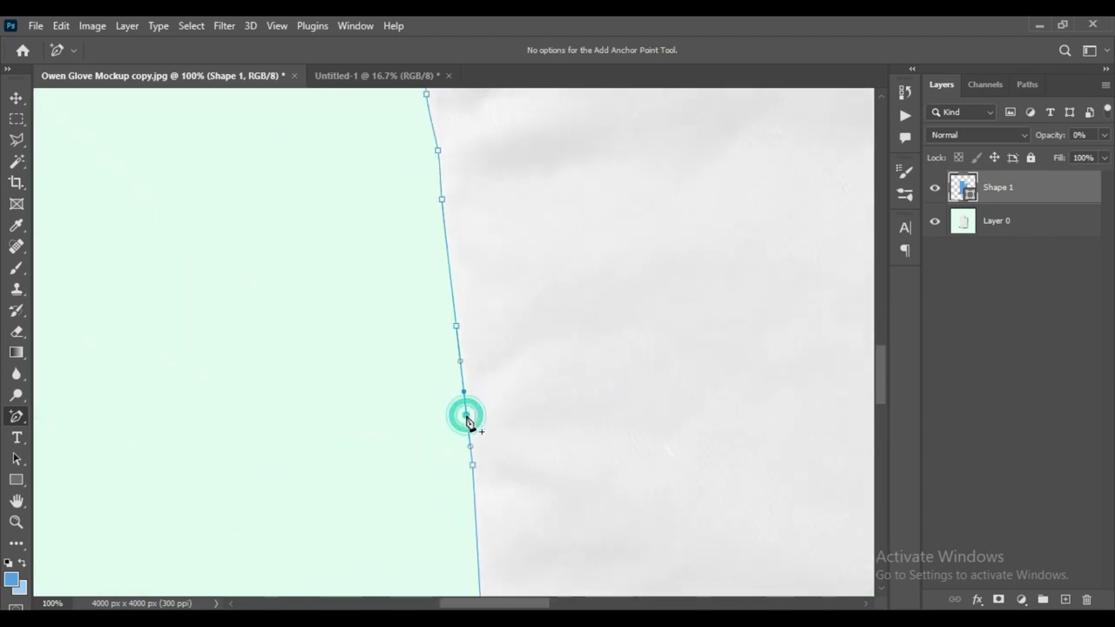
mouse_move(562, 250)
mouse_down()
mouse_move(634, 252)
mouse_move(535, 440)
mouse_move(415, 381)
mouse_move(727, 391)
mouse_up()
mouse_move(443, 440)
mouse_down()
mouse_move(673, 226)
mouse_move(552, 294)
mouse_up()
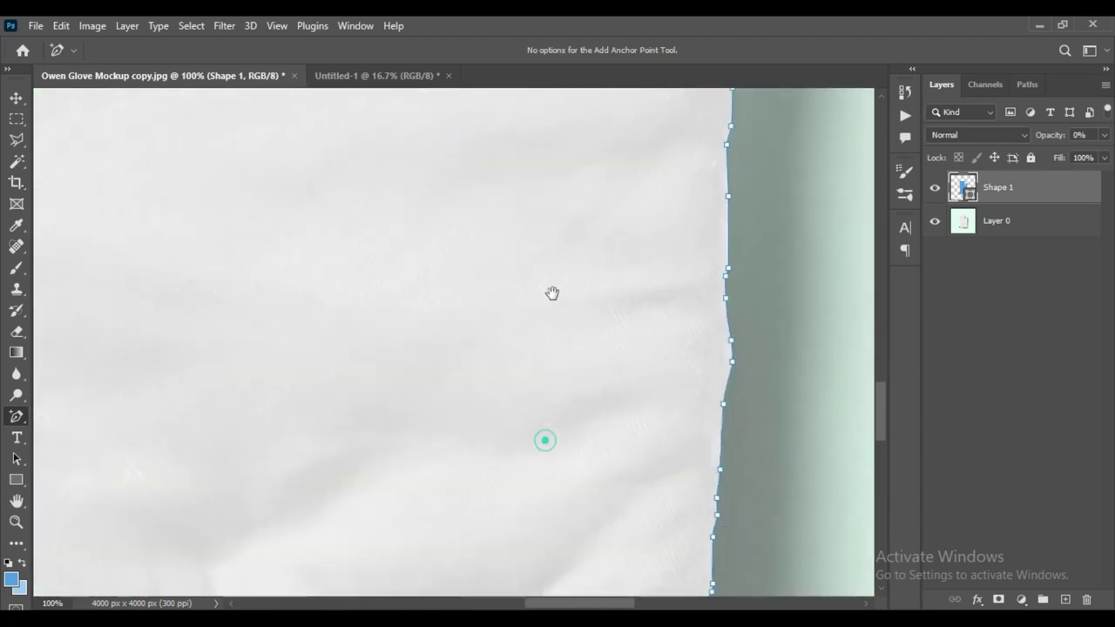
scroll(567, 269, down, 1)
scroll(565, 270, down, 2)
Zoom out to show the whole glove and select the Shape 1 layer
drag(489, 245, 610, 528)
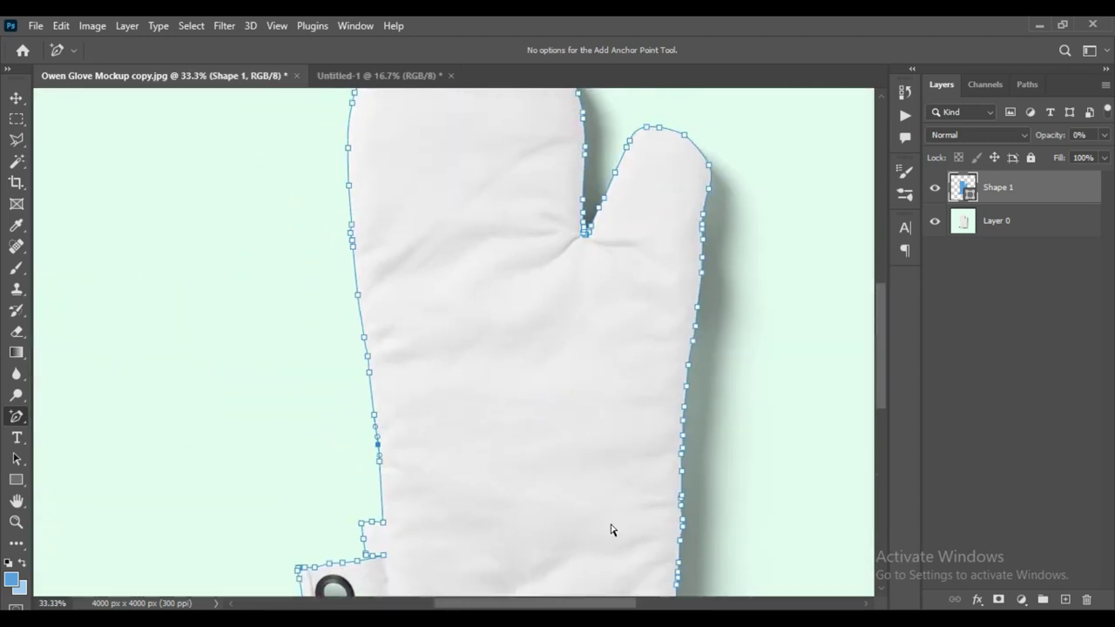
scroll(642, 522, down, 1)
click(17, 97)
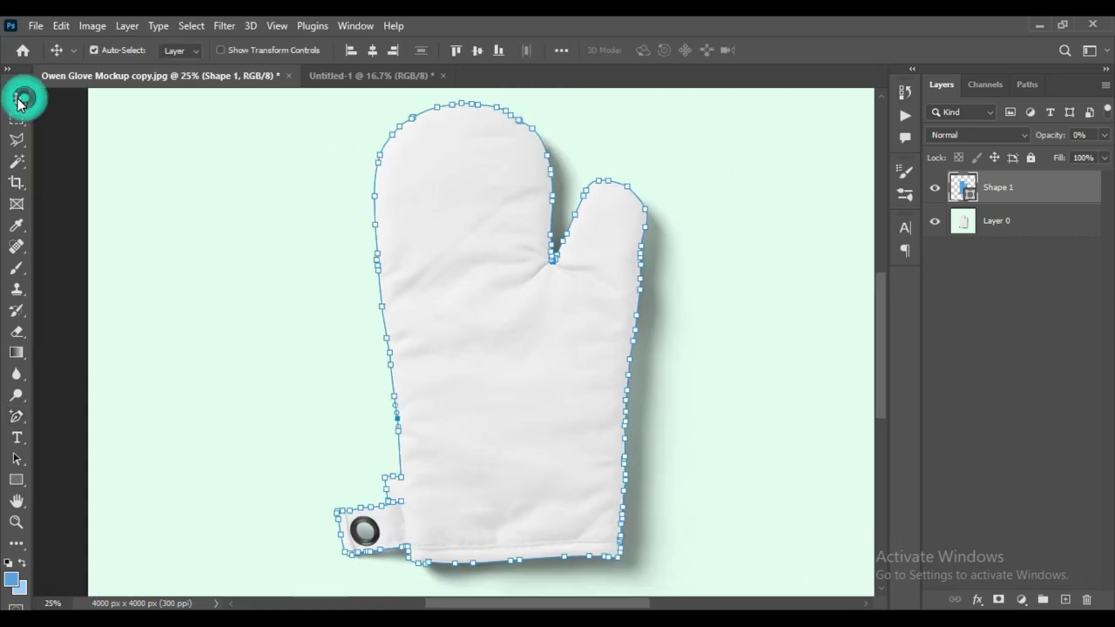
click(719, 378)
click(962, 196)
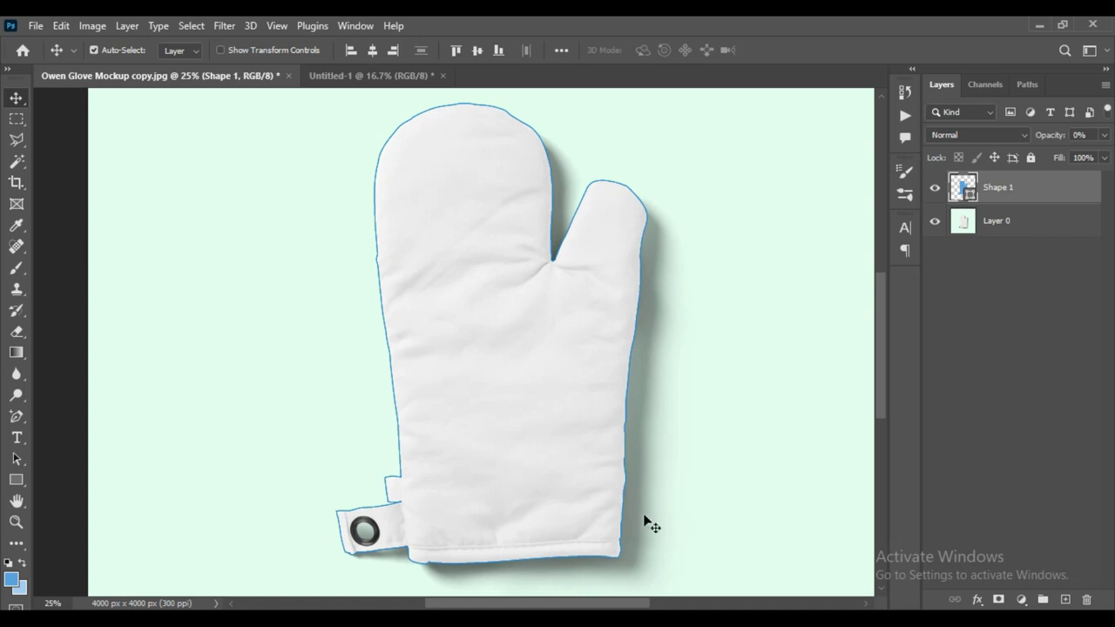
Switch to the standard Pen Tool from the toolbar's pen group
click(20, 457)
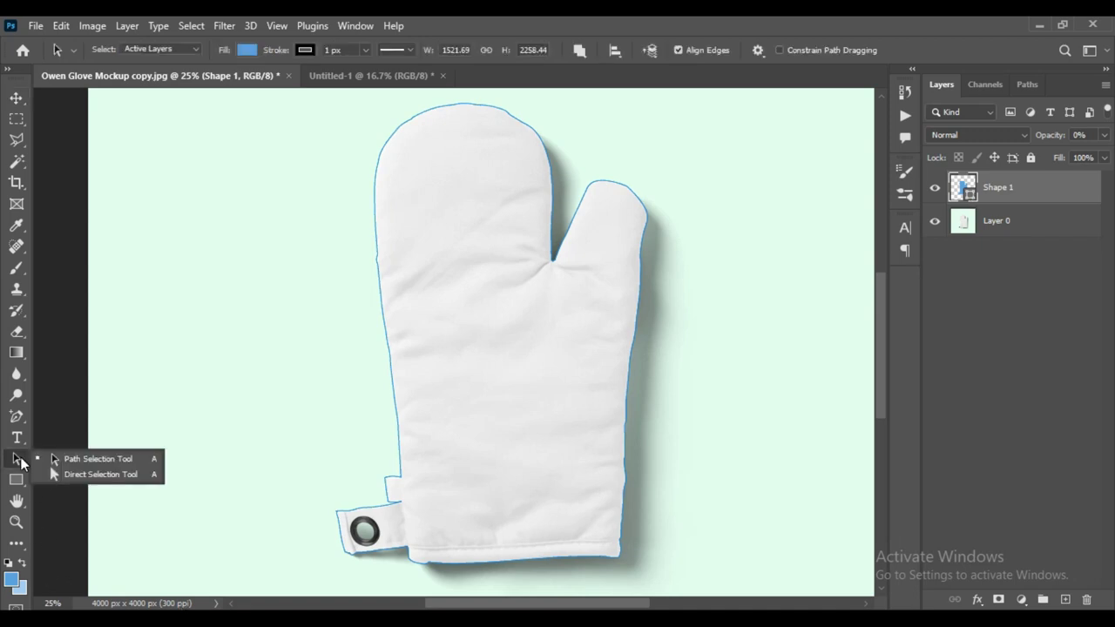
click(15, 416)
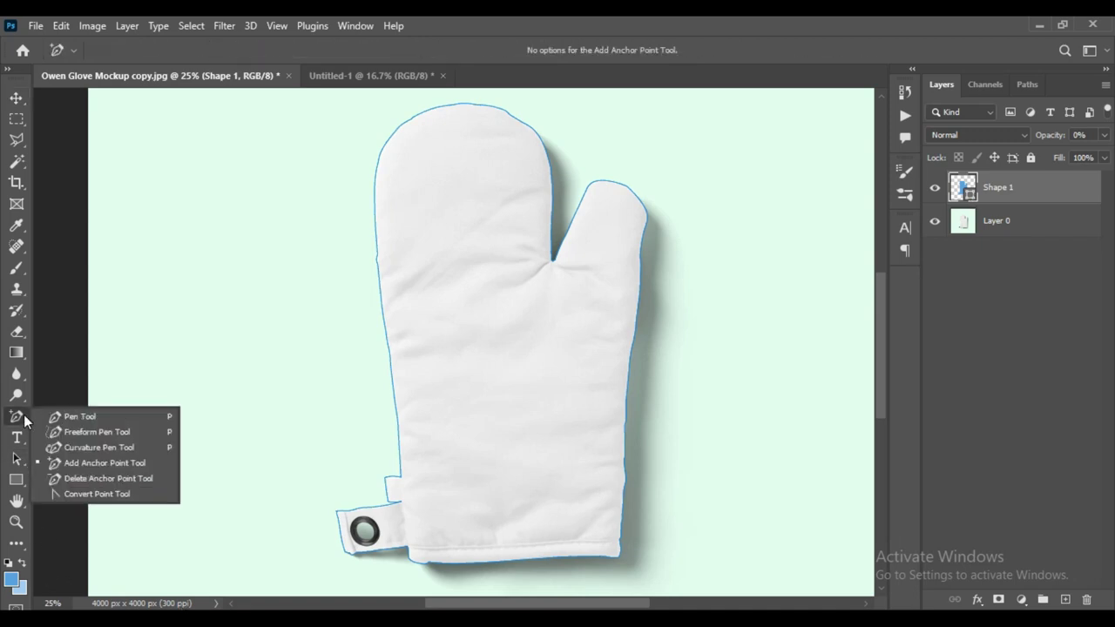
click(99, 418)
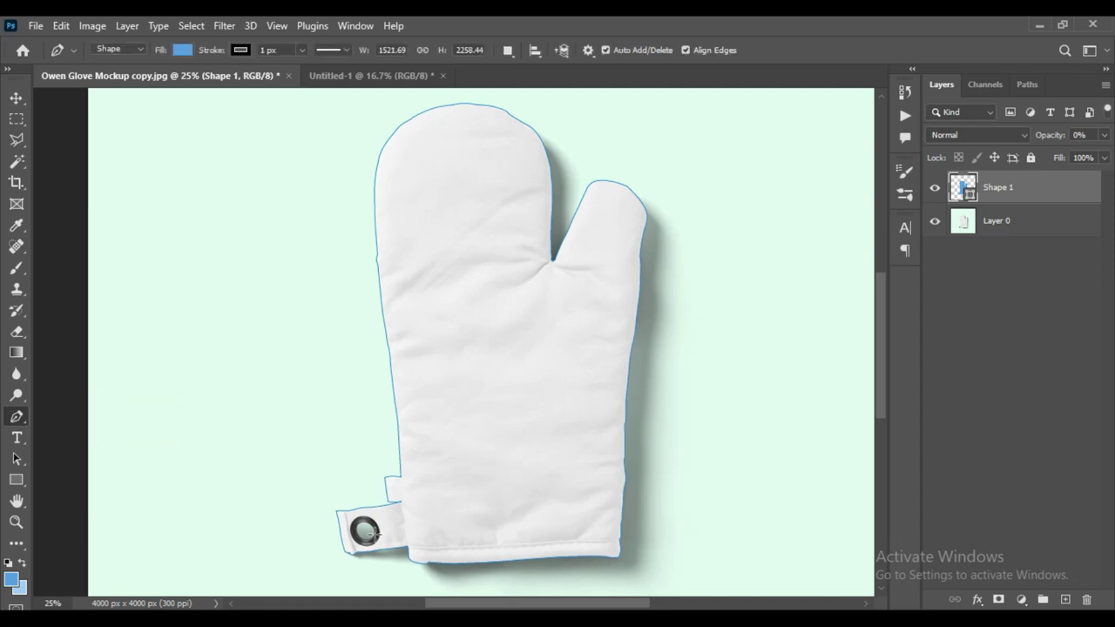
Draw a four-point Shape 2 inside the grommet hole and set its opacity to 0%
scroll(373, 537, up, 2)
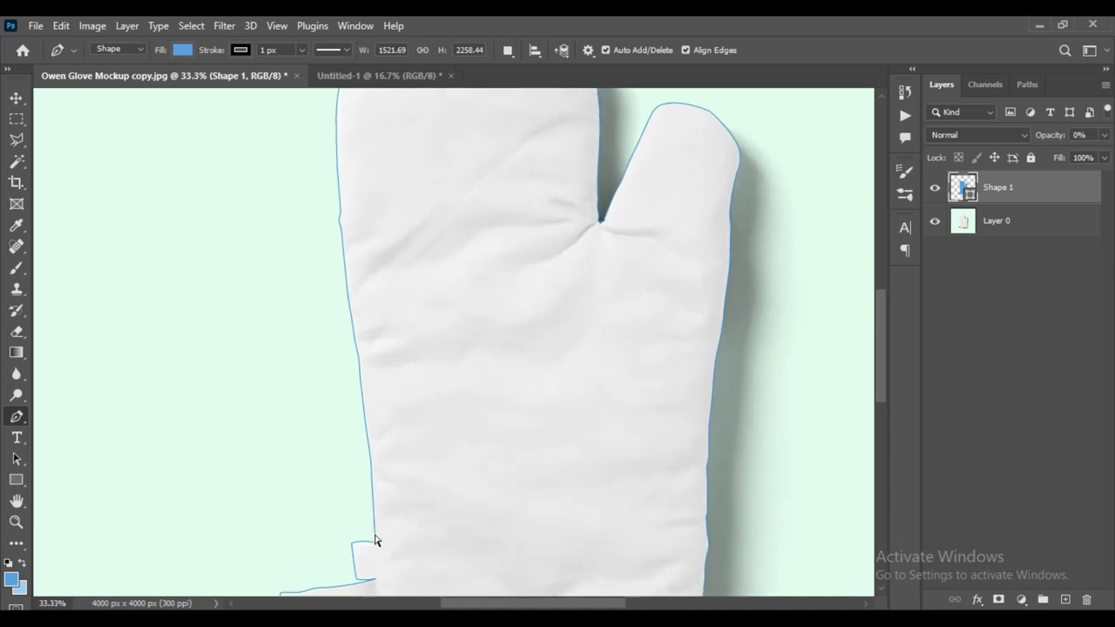
scroll(375, 534, up, 1)
mouse_move(374, 534)
mouse_down()
mouse_move(373, 478)
mouse_move(482, 149)
mouse_up()
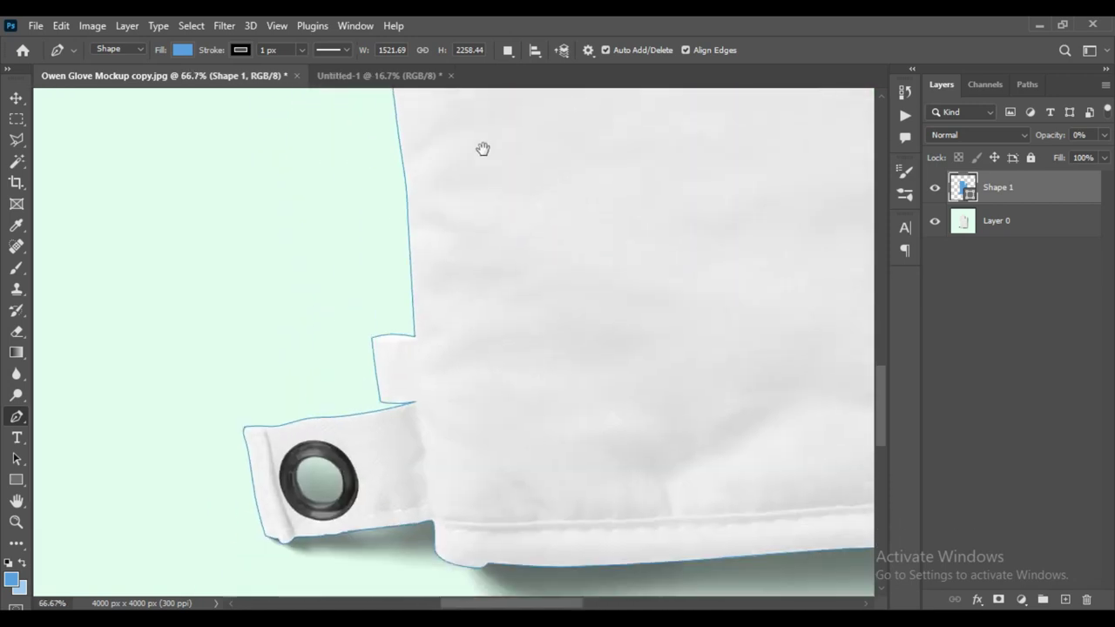
drag(519, 429, 523, 313)
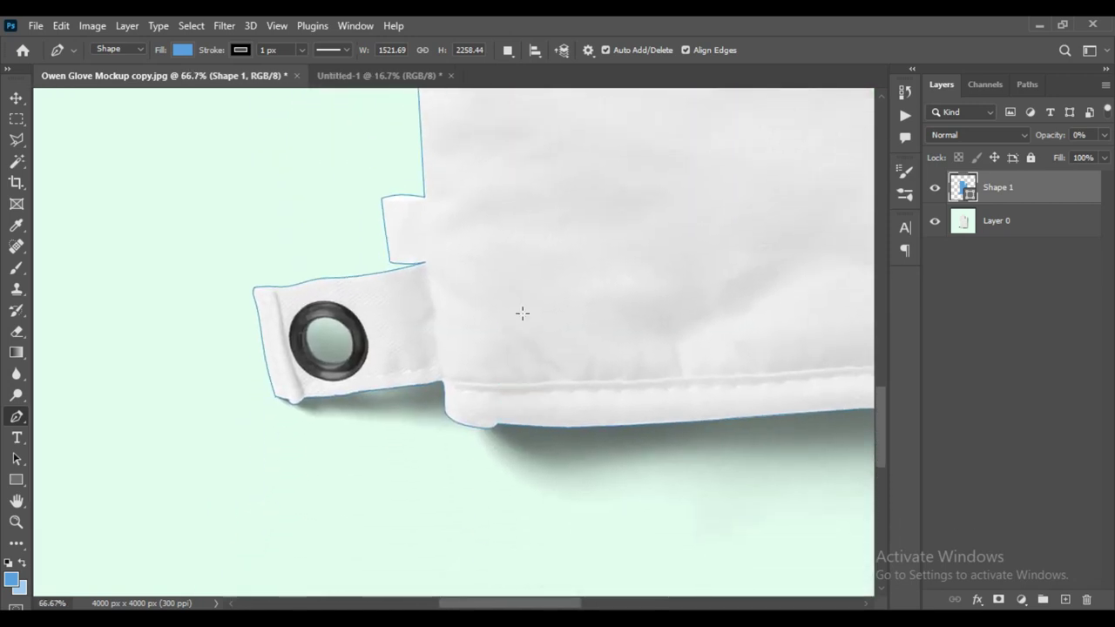
scroll(523, 320, up, 1)
scroll(521, 316, up, 1)
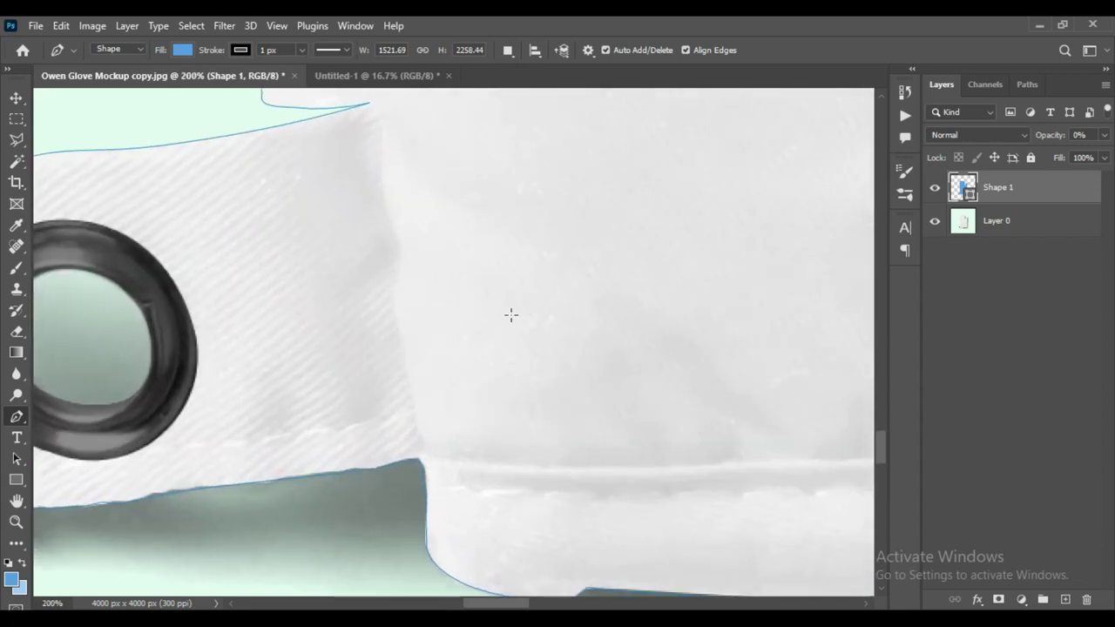
drag(377, 350, 704, 316)
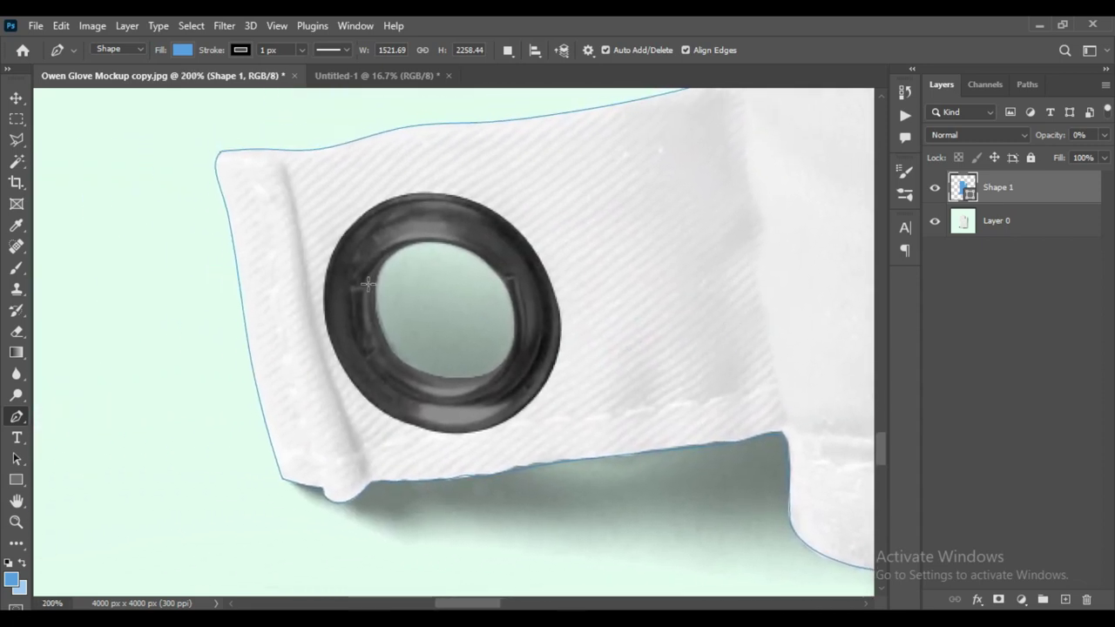
click(407, 244)
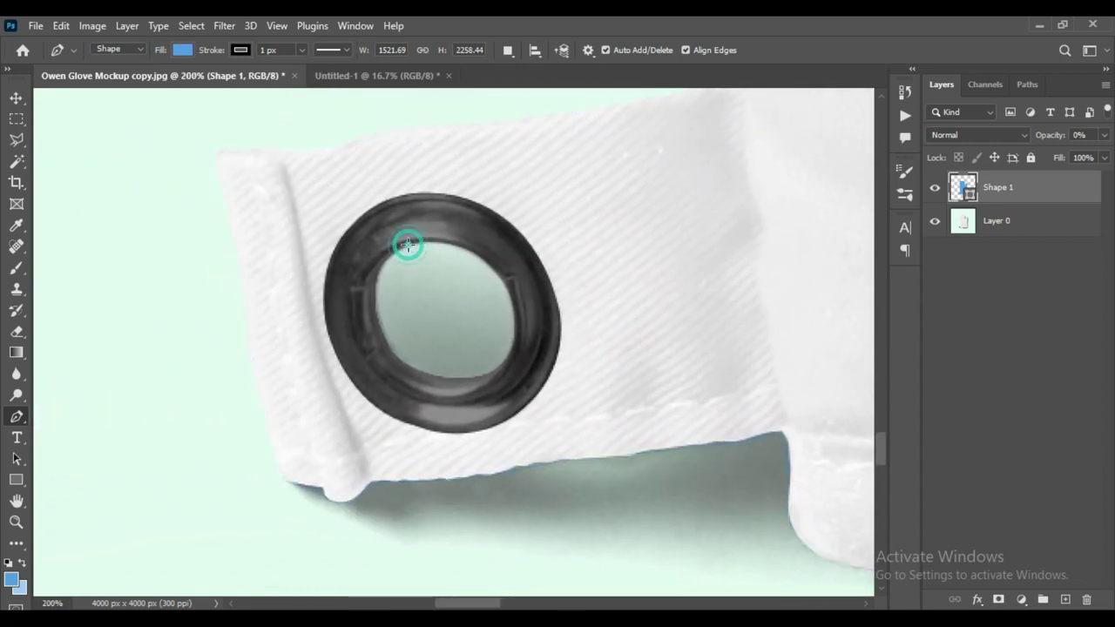
click(506, 289)
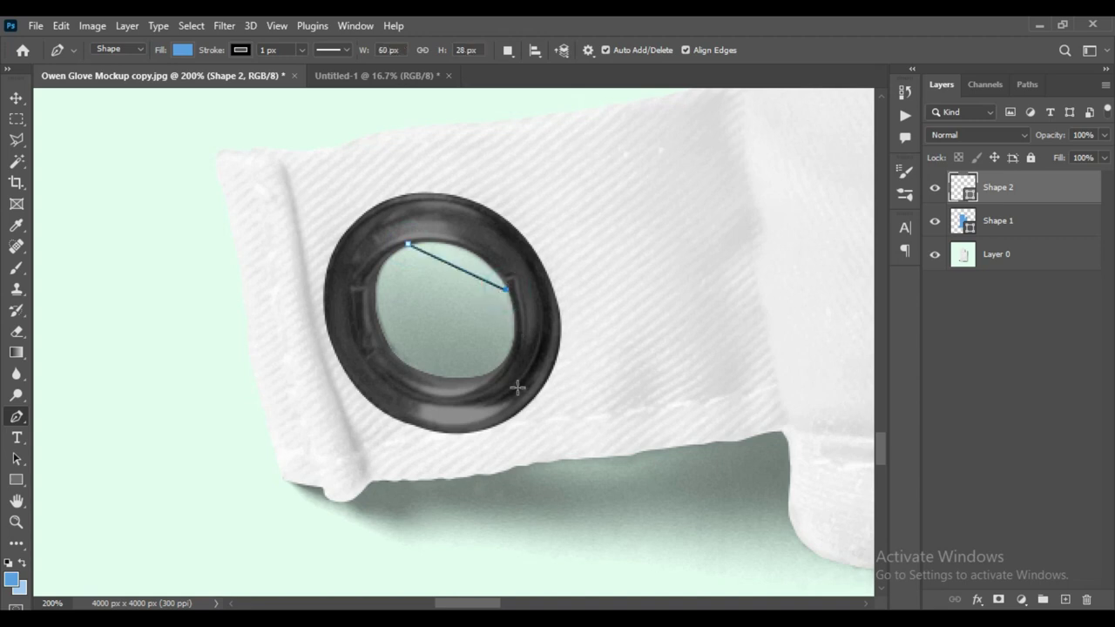
click(494, 370)
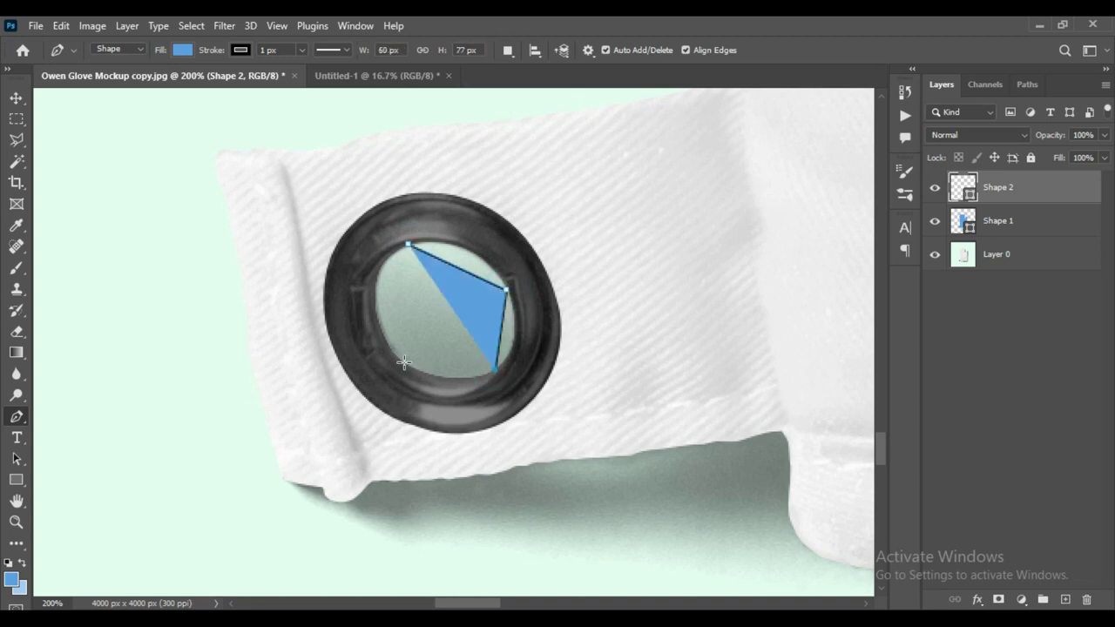
click(403, 362)
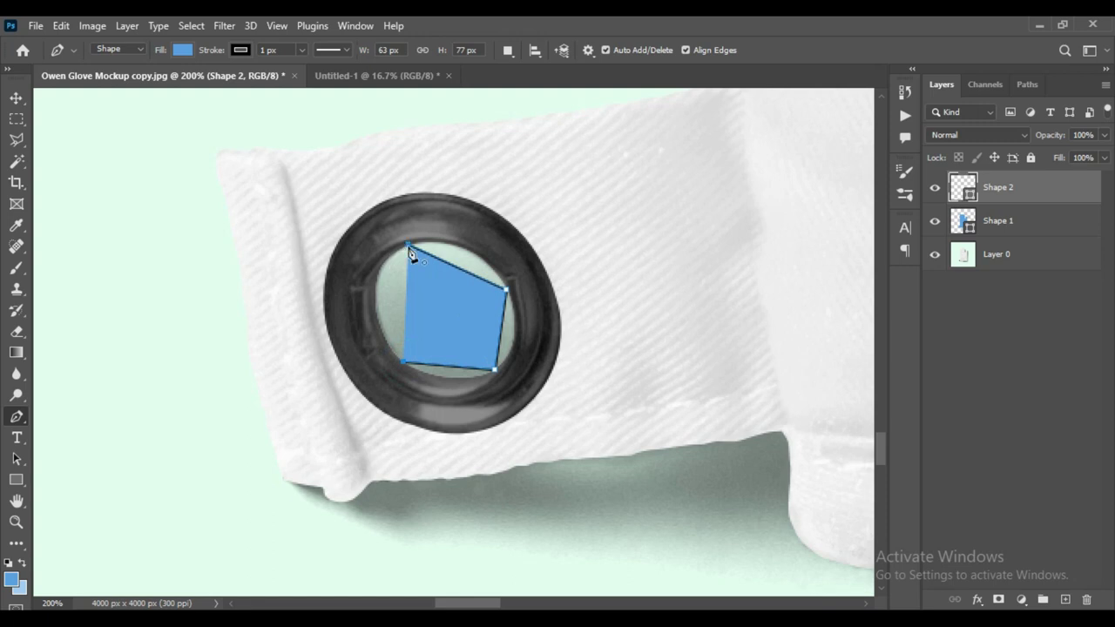
click(408, 246)
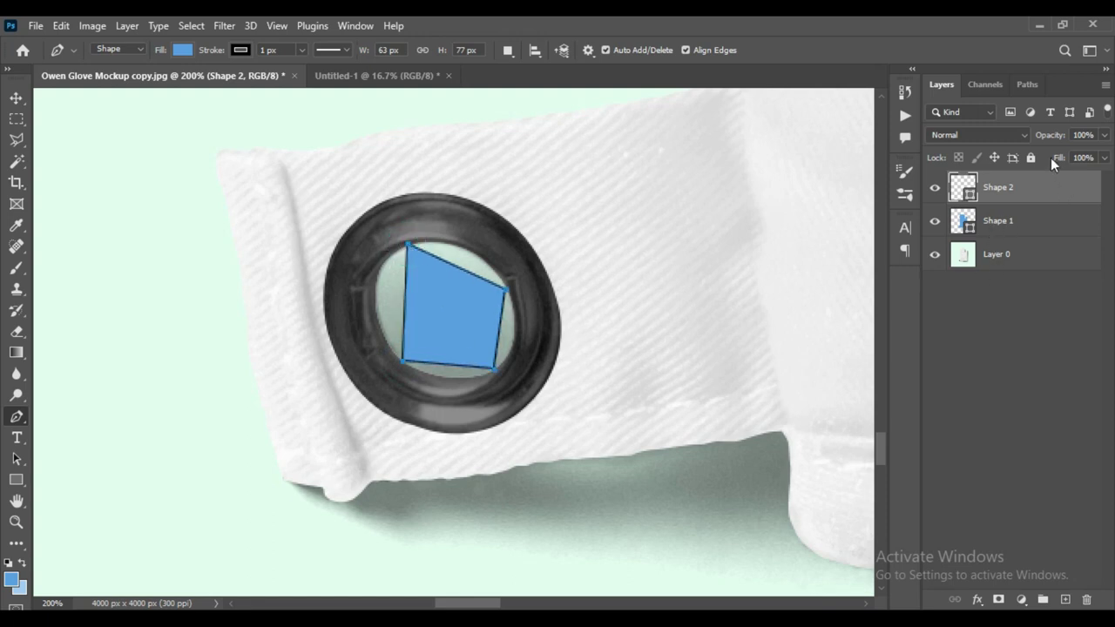
drag(1055, 141, 959, 152)
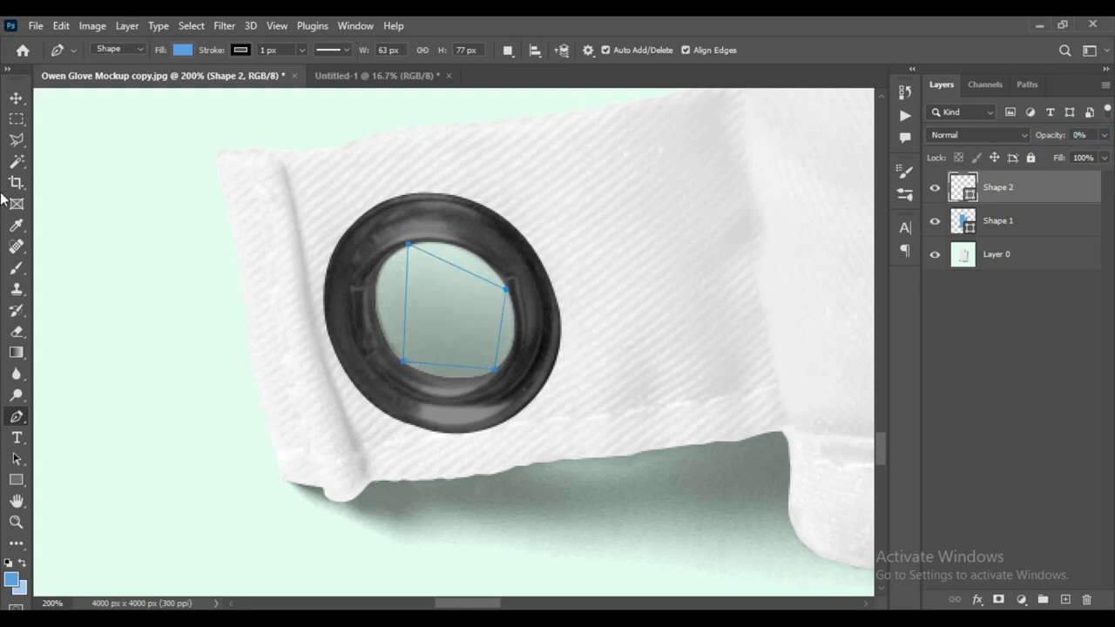
Add anchor points to the top, right and bottom sides of Shape 2's round path
right_click(20, 417)
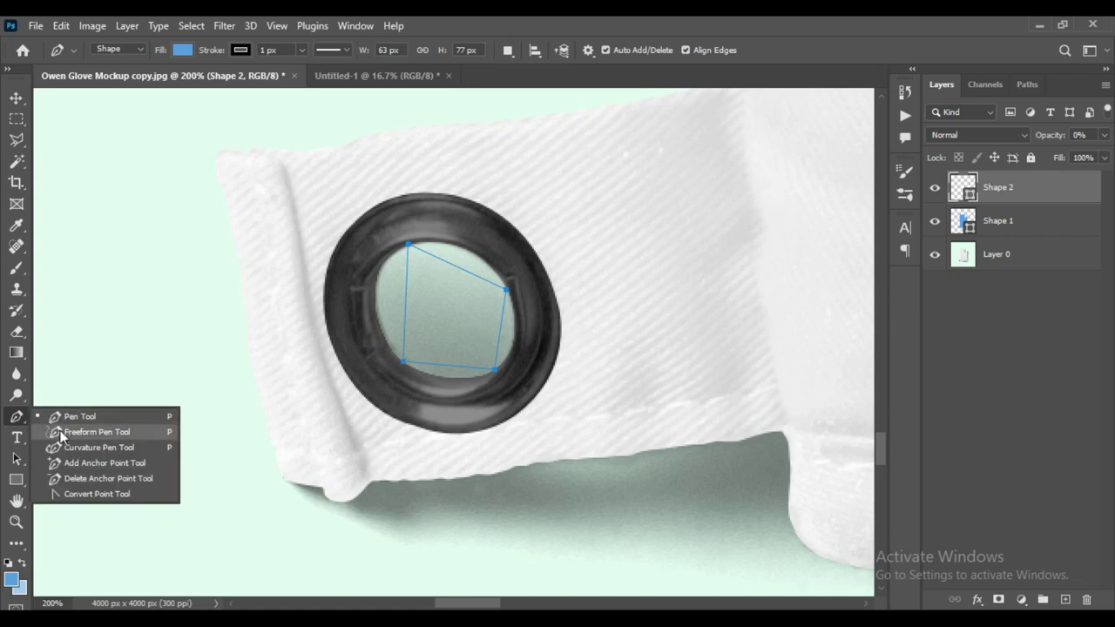
click(119, 462)
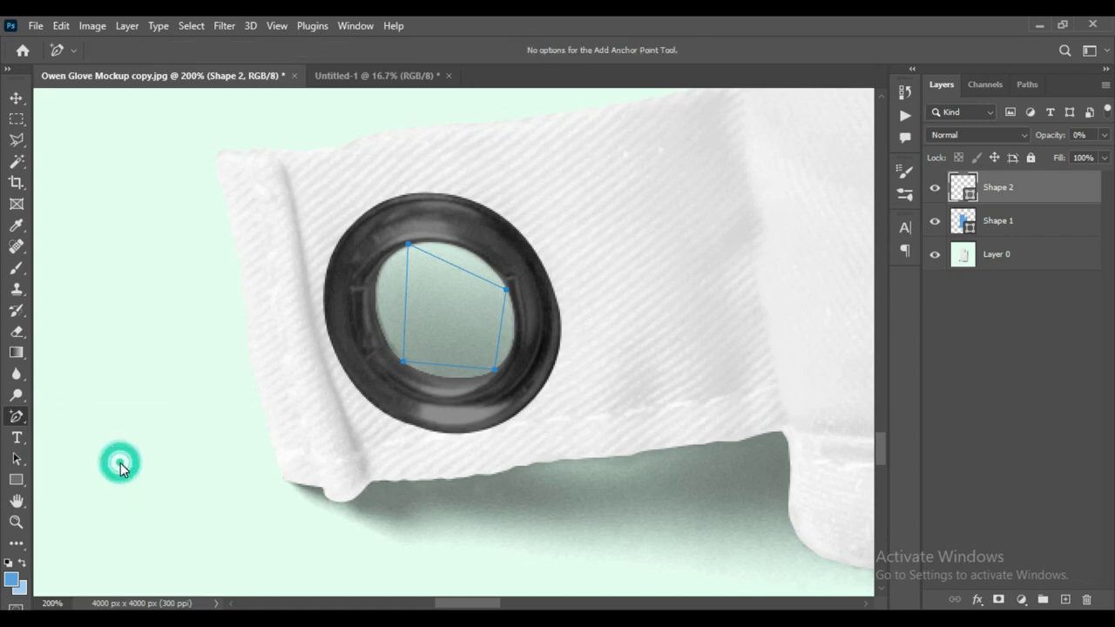
click(463, 267)
click(500, 331)
click(501, 331)
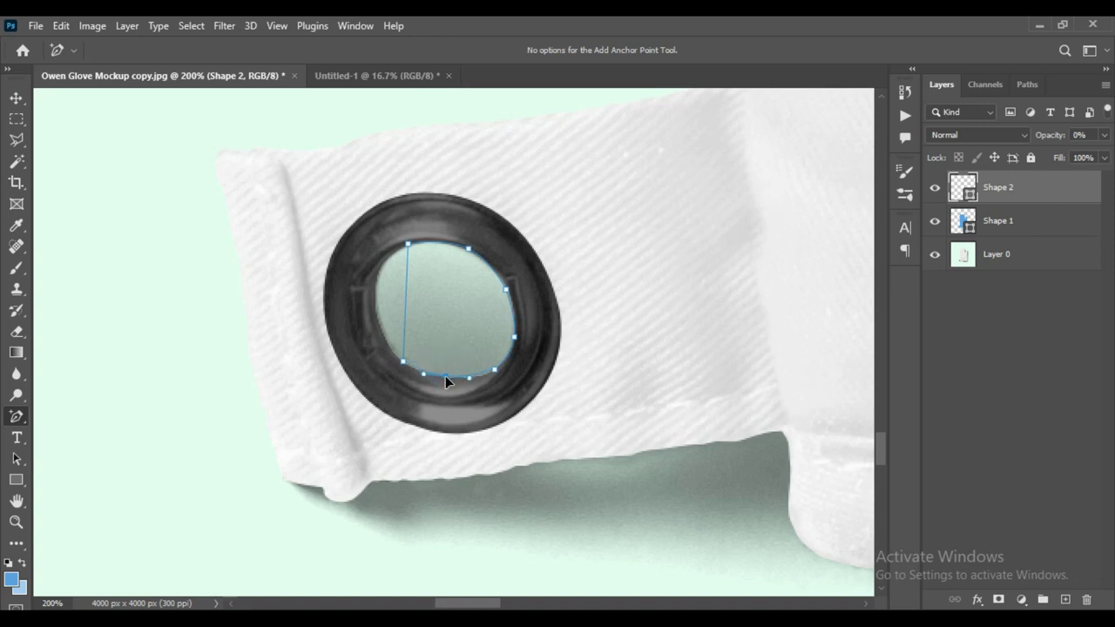
click(445, 377)
click(471, 386)
Drag the path's left edge and upper-left anchors outward to follow the grommet's inner rim
drag(406, 301, 372, 302)
drag(378, 271, 375, 262)
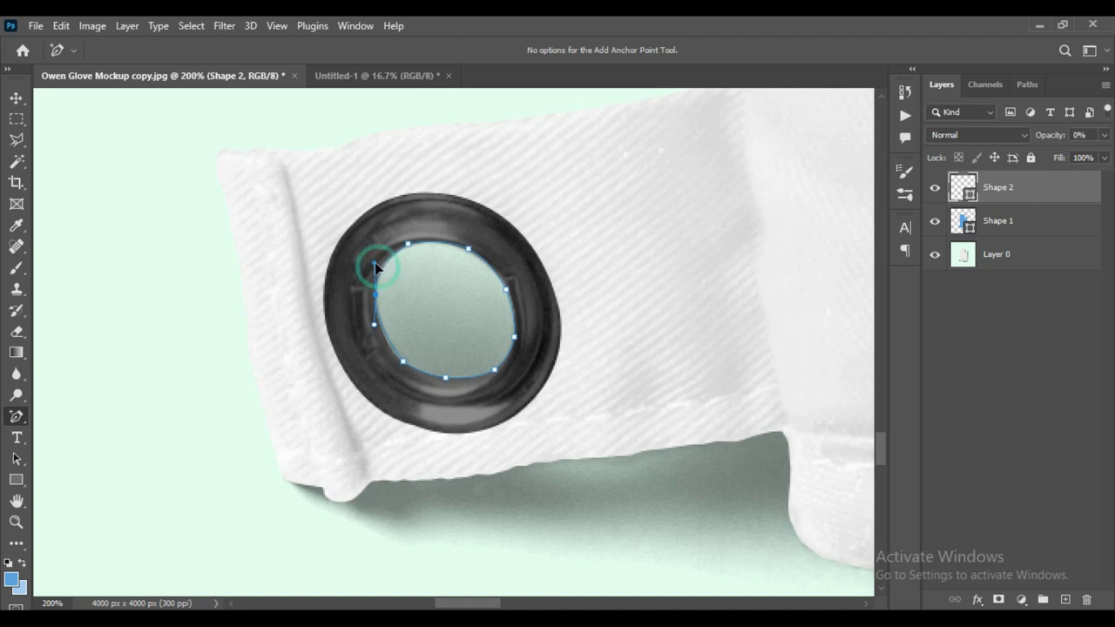
click(375, 331)
drag(373, 331, 369, 333)
drag(379, 264, 381, 258)
click(16, 98)
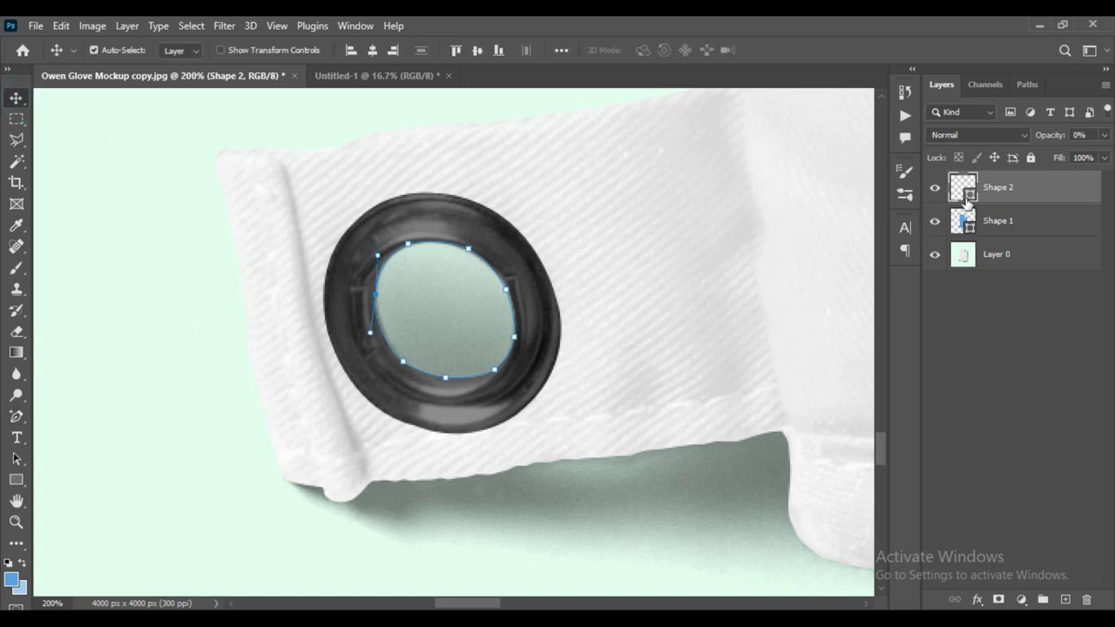
Reselect the Shape 2 layer and zoom out to see more of the glove
click(610, 504)
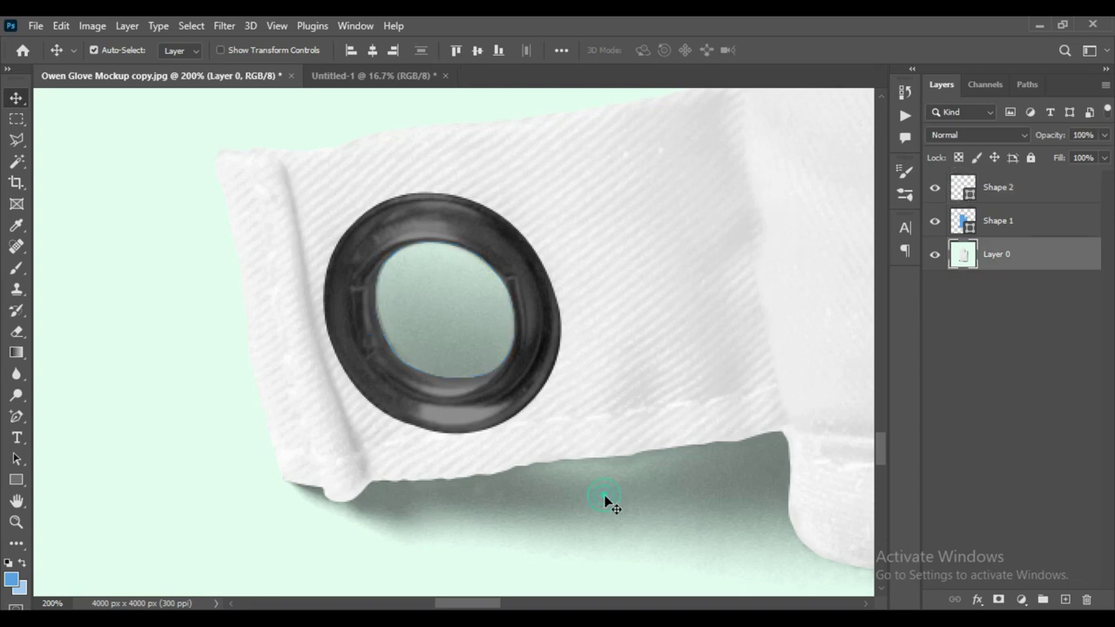
click(972, 194)
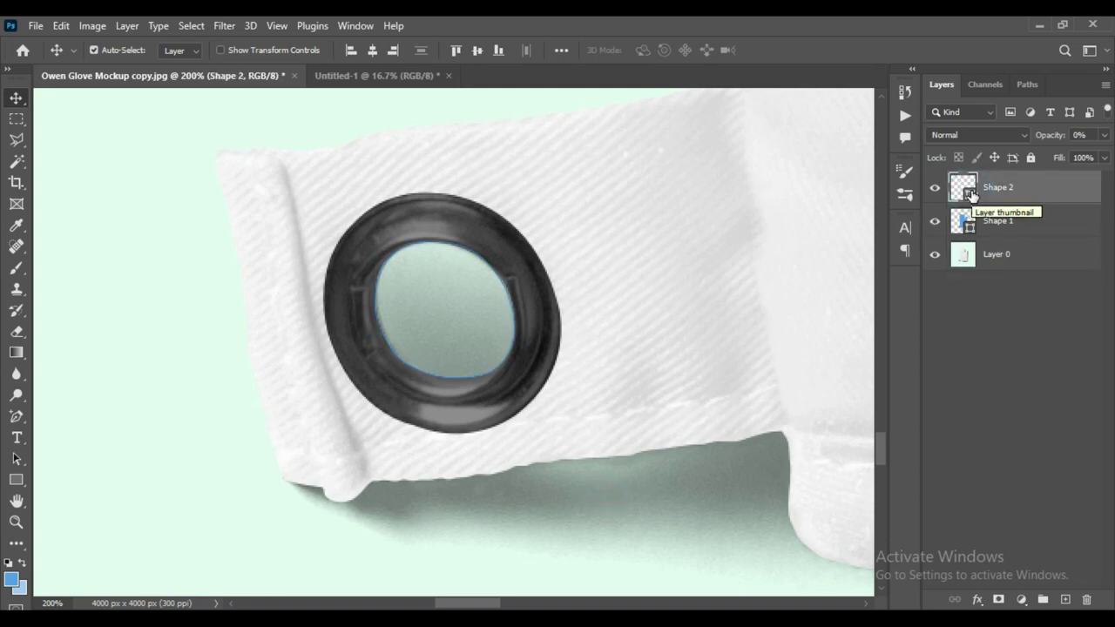
key(ctrl+minus)
key(ctrl+minus)
key(ctrl+minus)
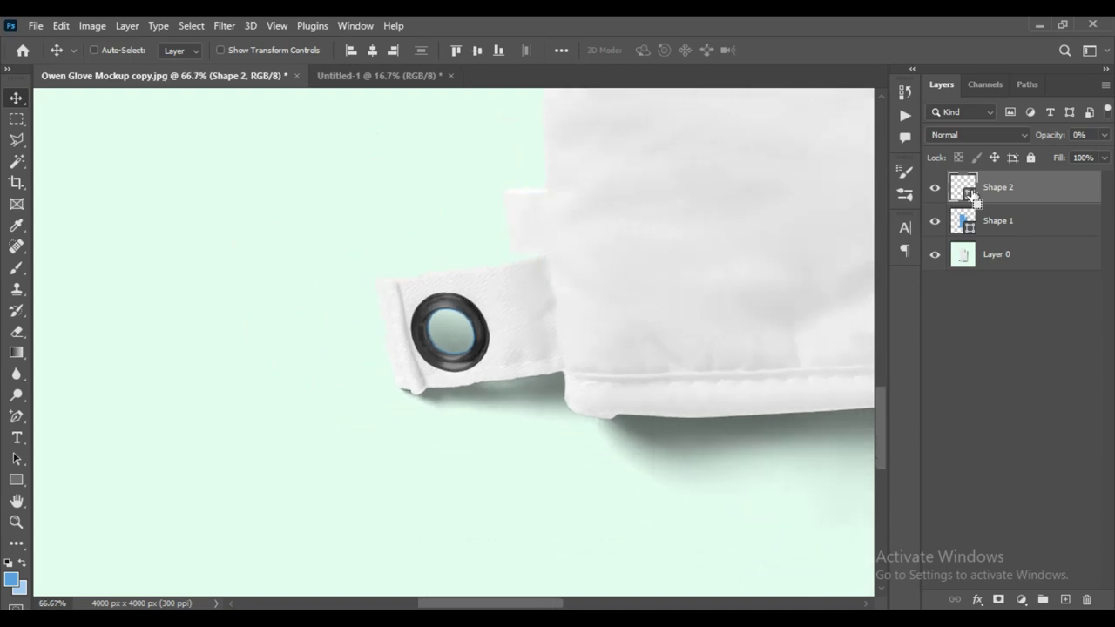
key(ctrl+minus)
key(ctrl+minus)
key(ctrl+minus)
key(ctrl+minus)
key(ctrl+minus)
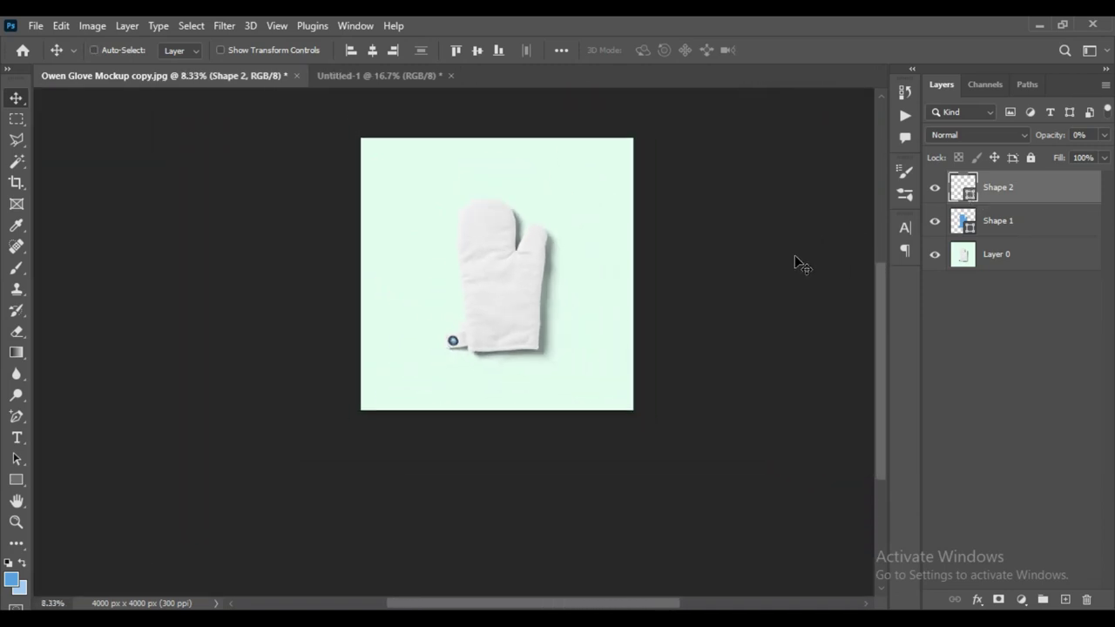
scroll(795, 259, up, 2)
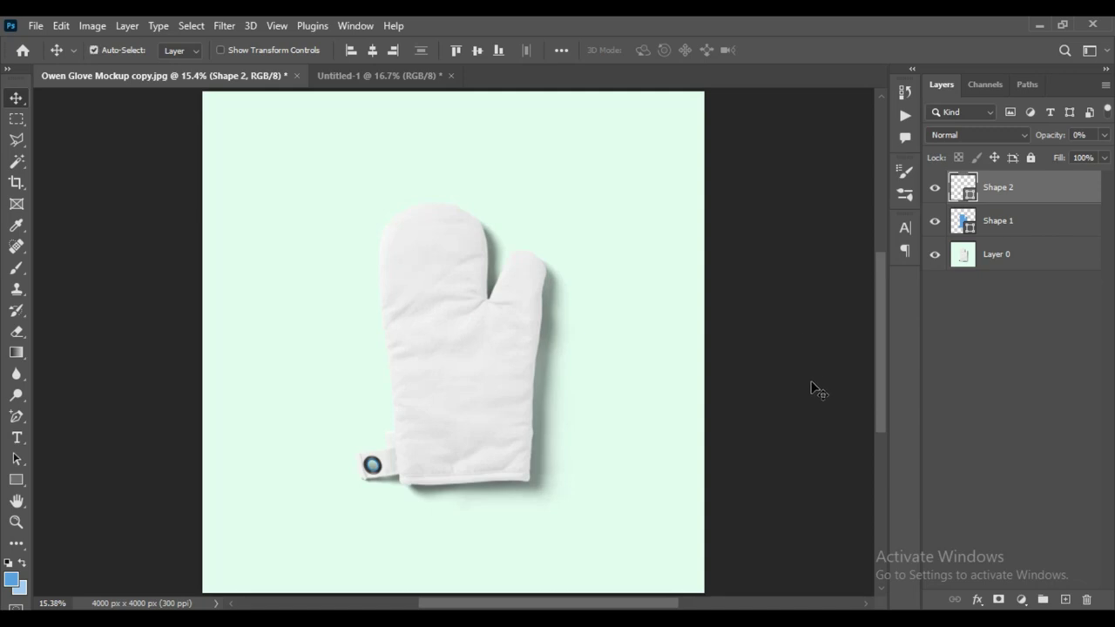
Load Shape 2 as a selection to check it, then clear the selection
ctrl+click(968, 230)
key(ctrl+d)
click(963, 188)
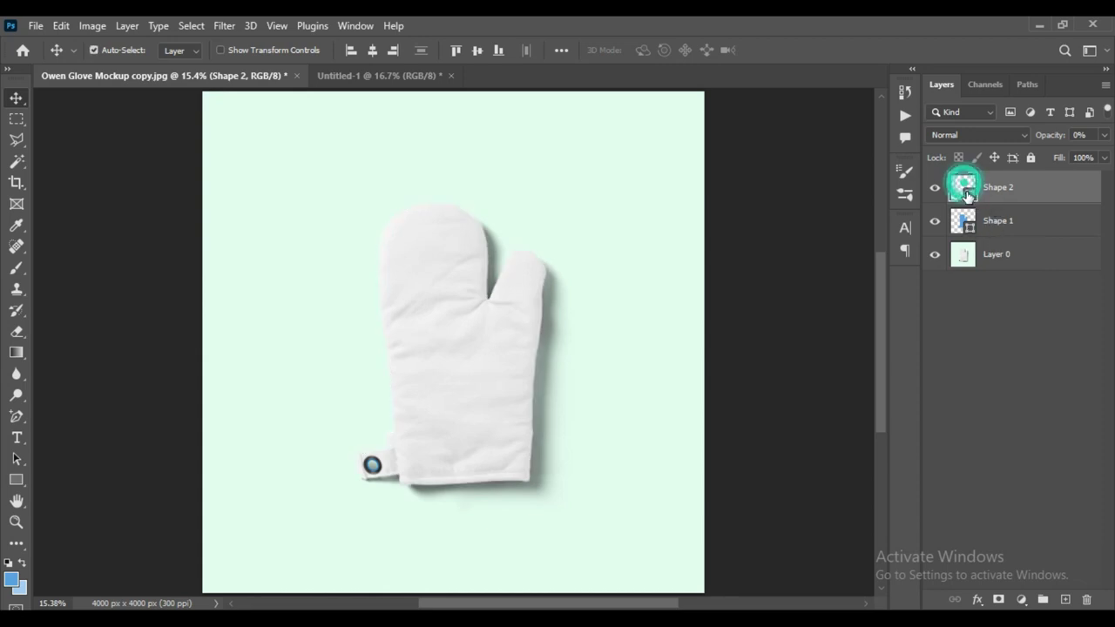
click(935, 187)
click(968, 193)
key(ctrl)
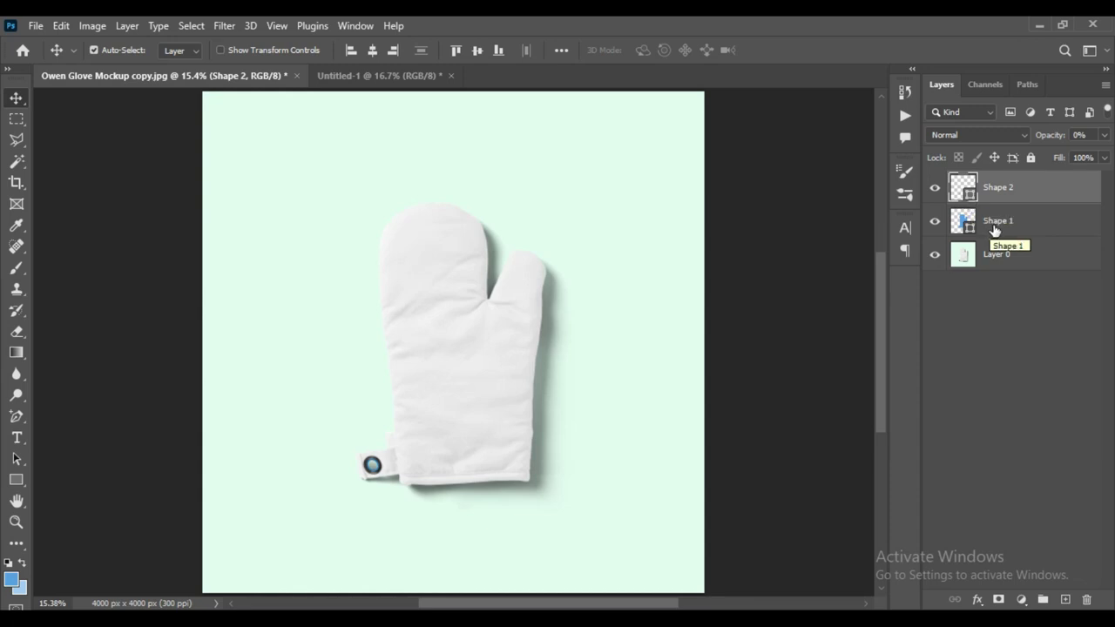
Rename the Shape 1 layer to GLOVE
double_click(994, 225)
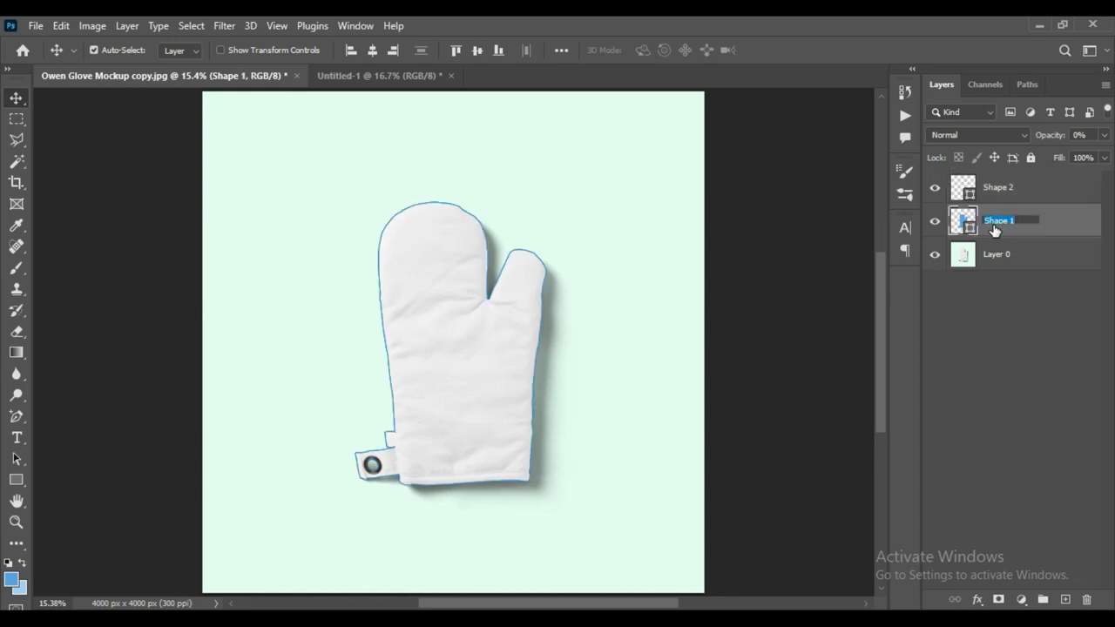
text(c)
text(VE)
text(LO)
text(V)
key(Return)
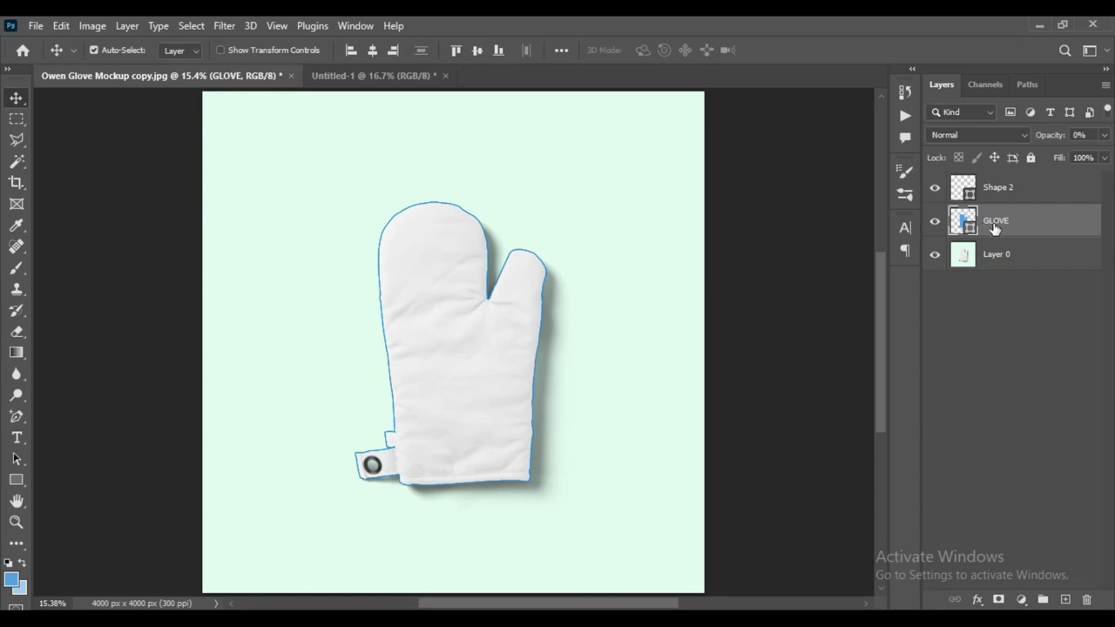
Rename the Shape 2 layer to ROUND SHAPE and deselect all layers
double_click(994, 188)
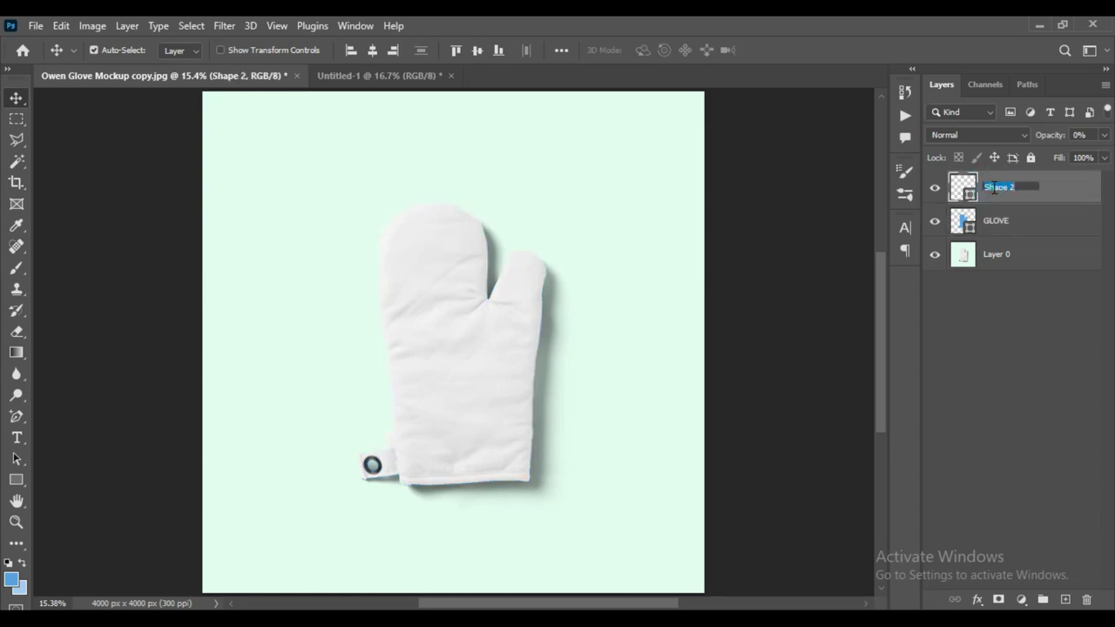
text(ROUND SHAPE)
key(Return)
click(1031, 333)
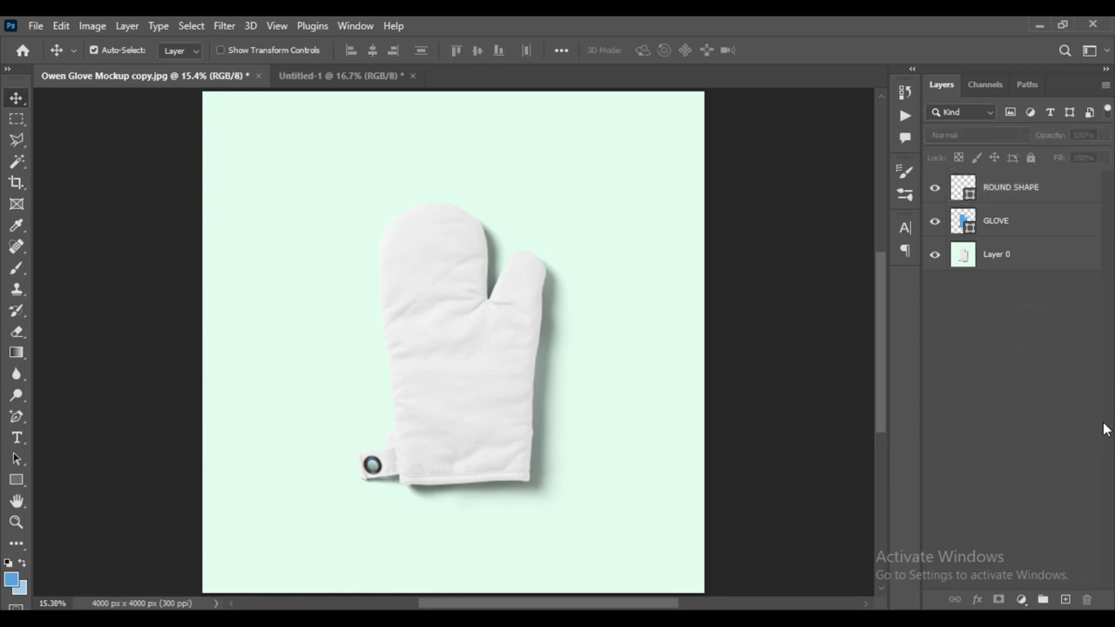
Create a new layer group named OBJECT ID
click(1043, 599)
double_click(996, 180)
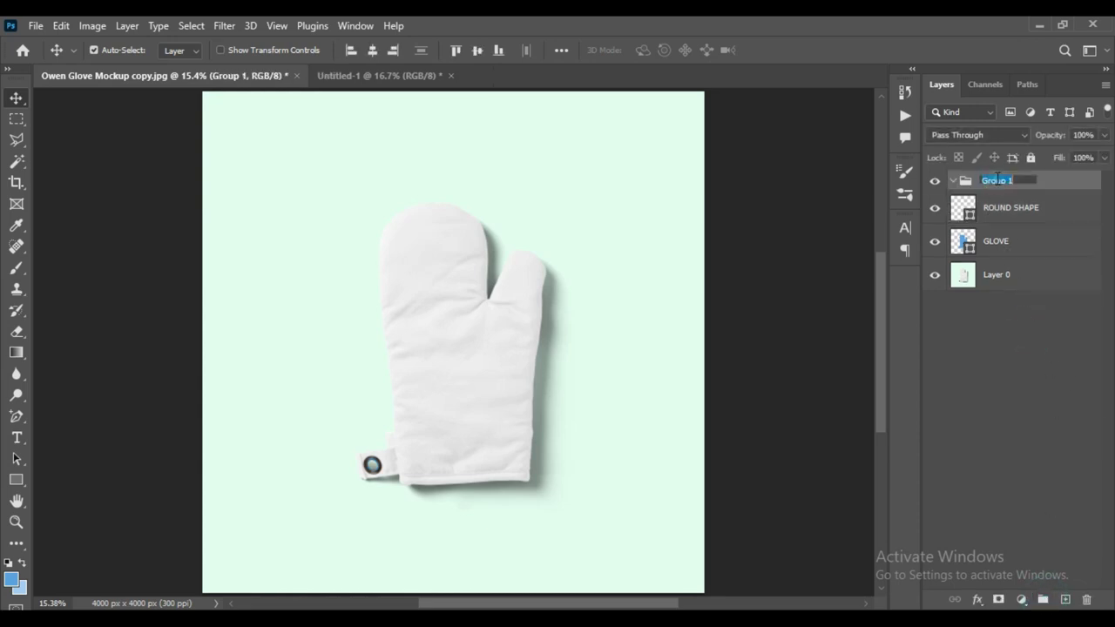
text(OBJECT ID)
key(Return)
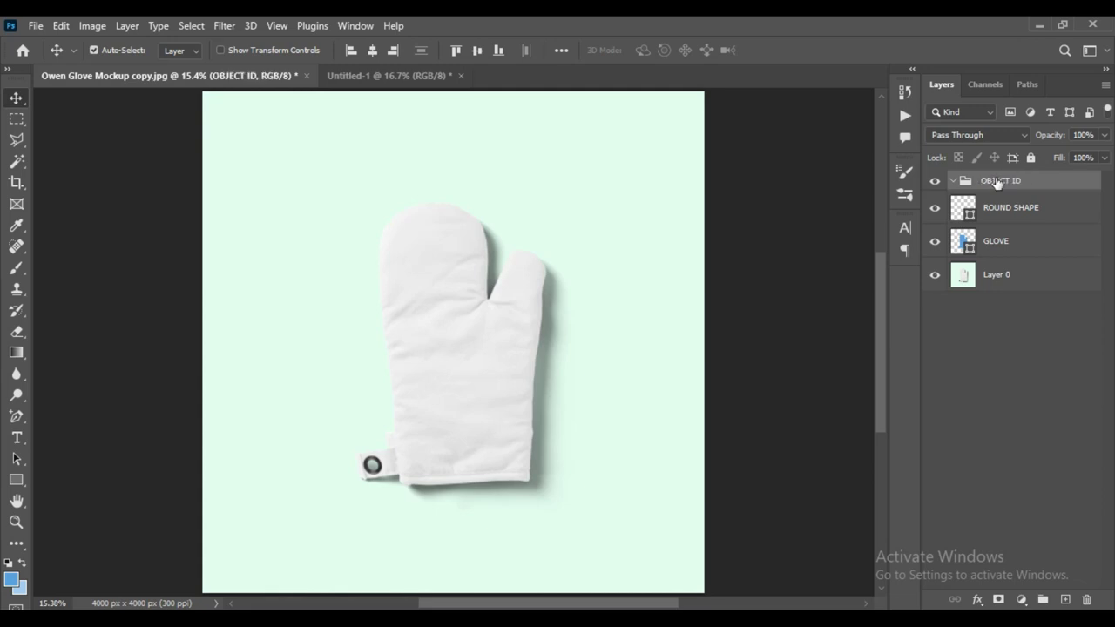
Move the ROUND SHAPE and GLOVE layers into OBJECT ID and collapse the group
click(1012, 304)
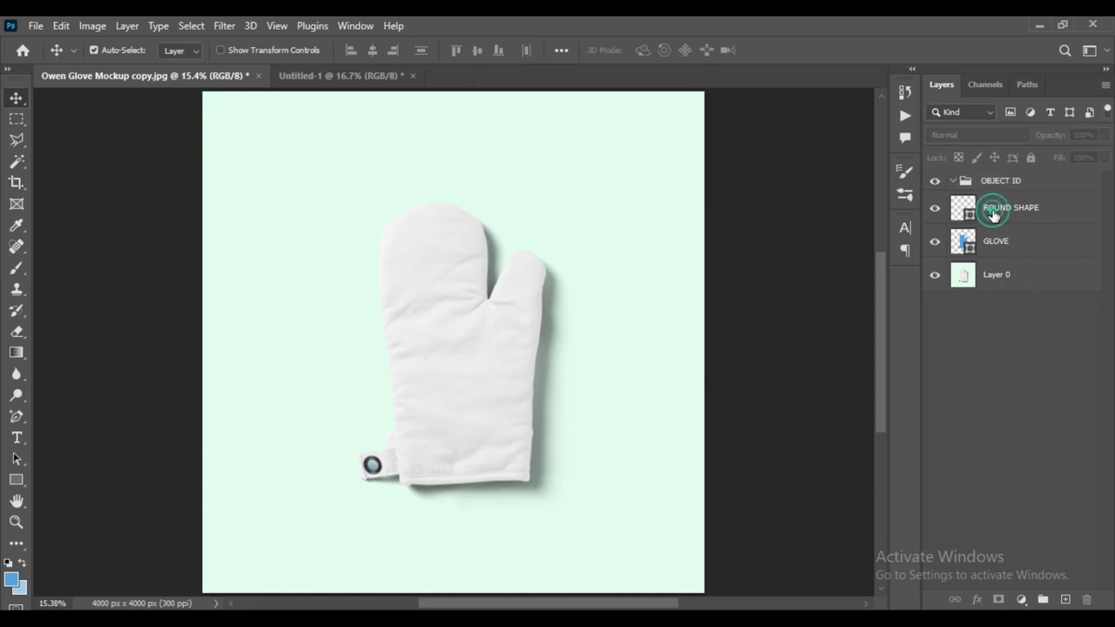
click(993, 211)
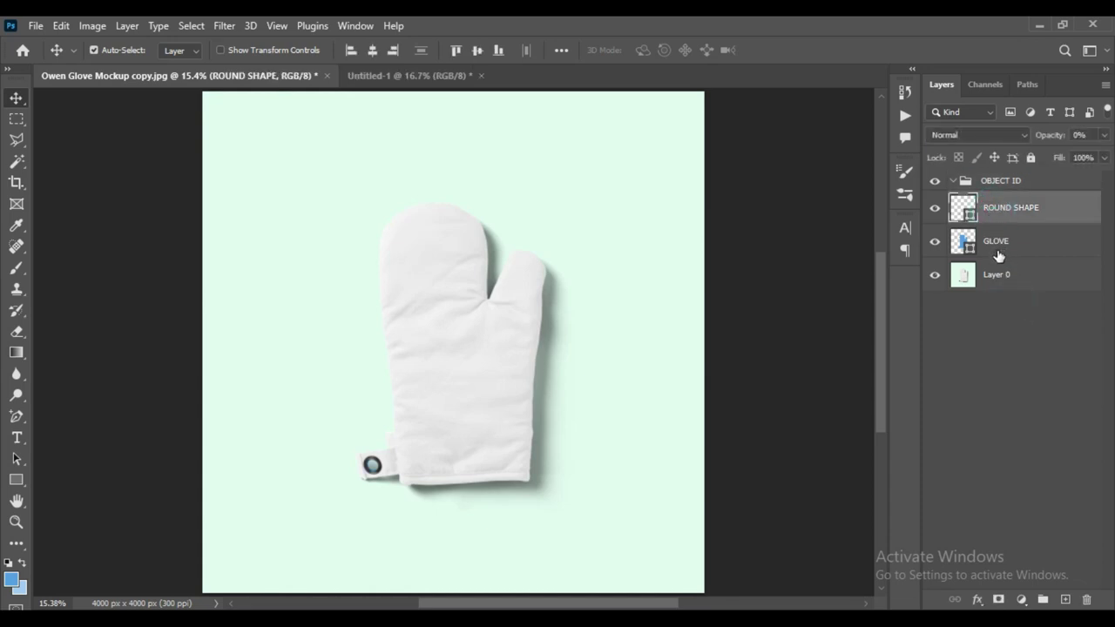
shift+click(995, 248)
drag(1026, 211, 998, 182)
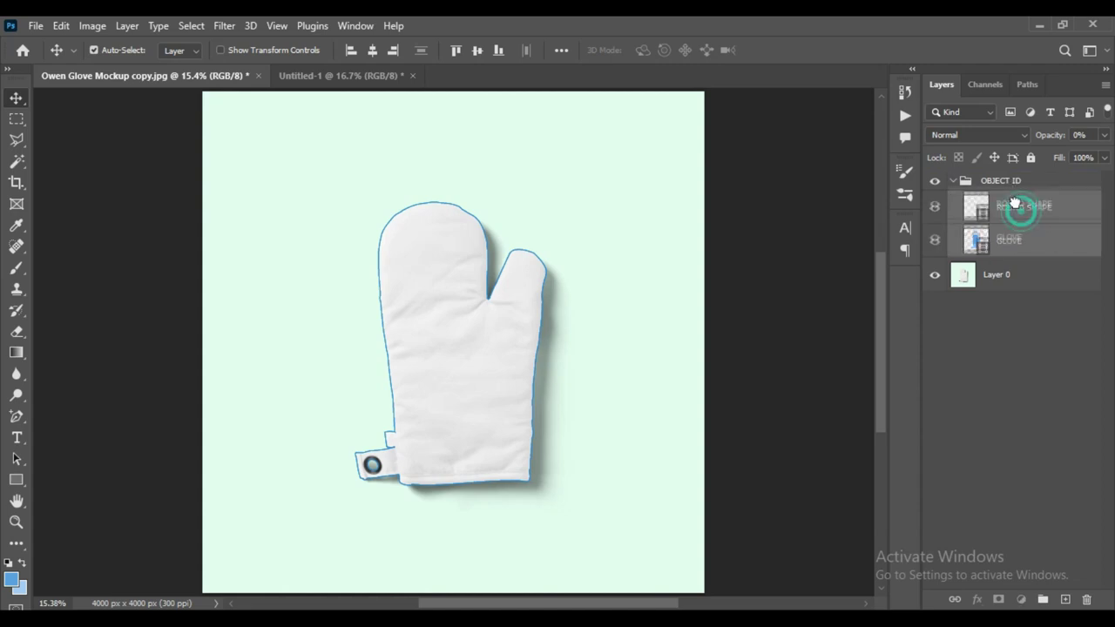
click(955, 182)
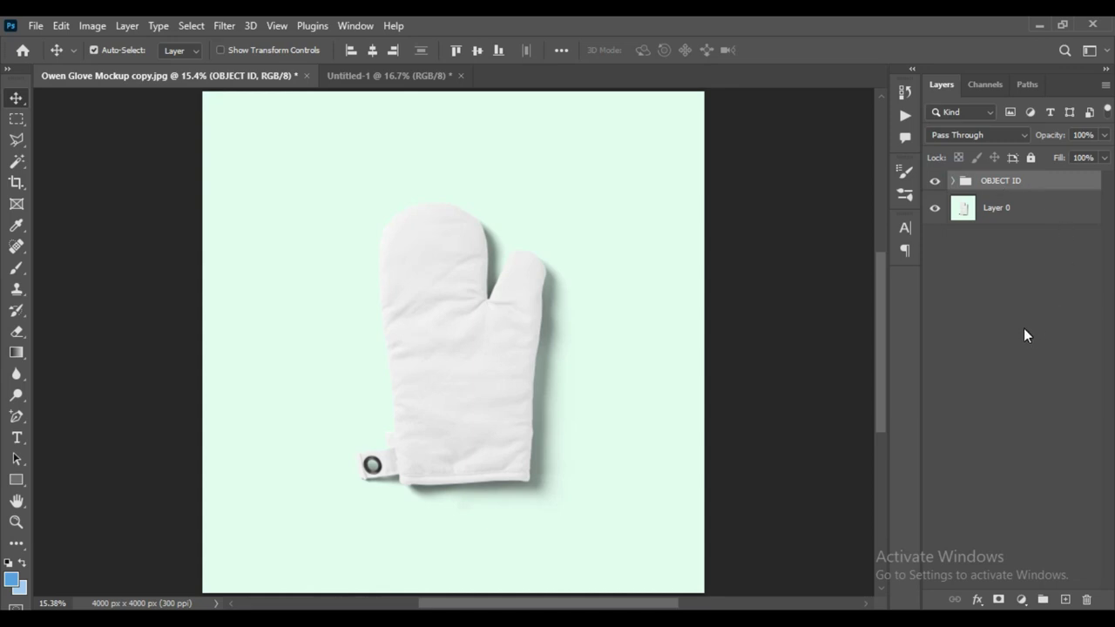
Draw a rectangle over the glove and set its opacity to 30%
click(13, 482)
click(70, 478)
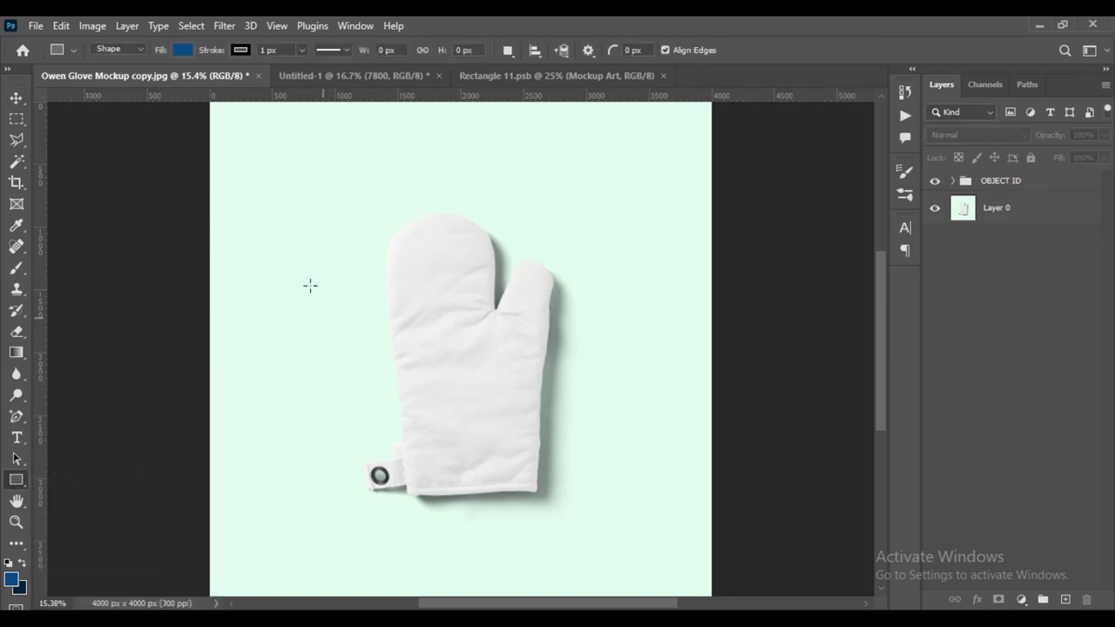
mouse_move(330, 208)
mouse_down()
mouse_move(565, 498)
mouse_move(554, 496)
mouse_up()
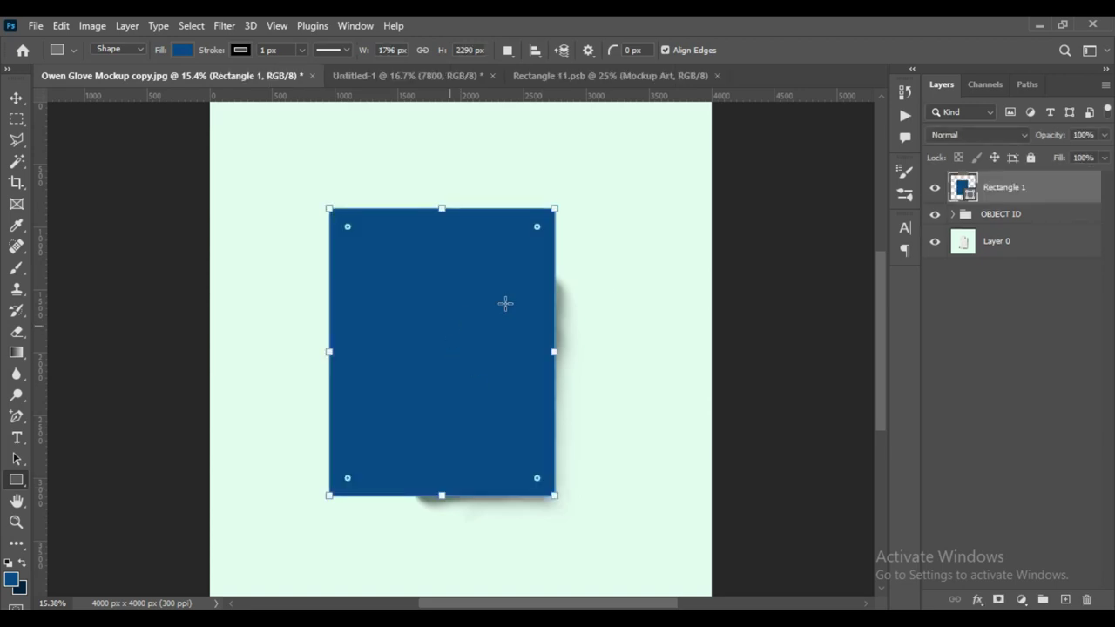
drag(1050, 135, 1002, 142)
key(Return)
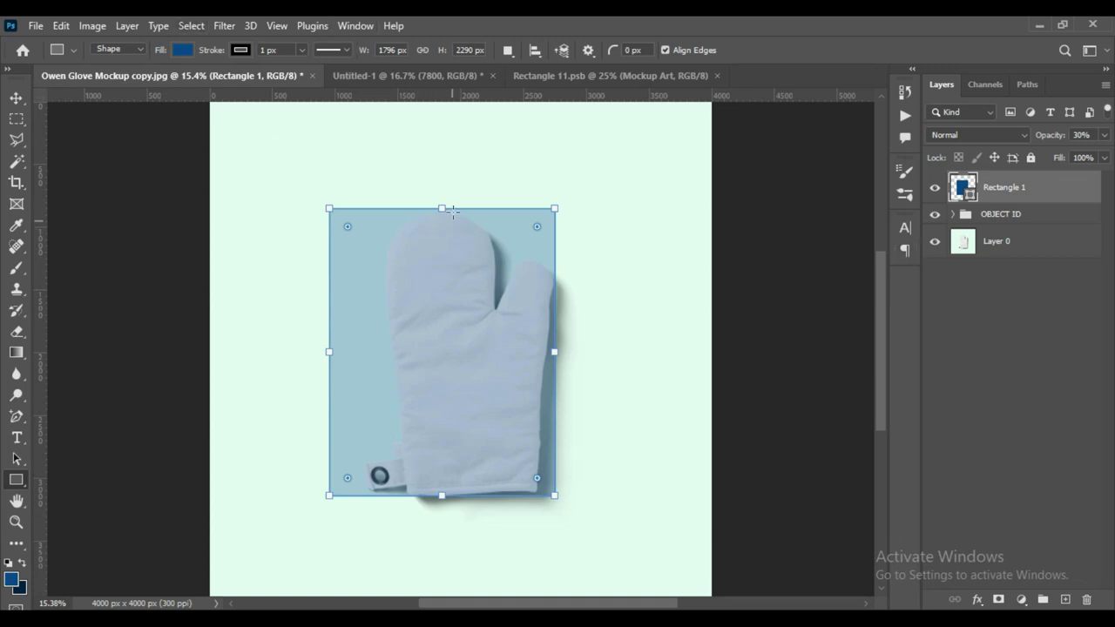
Bring the rectangle's top and left edges in to the glove and zoom in
drag(442, 208, 442, 211)
drag(330, 353, 365, 355)
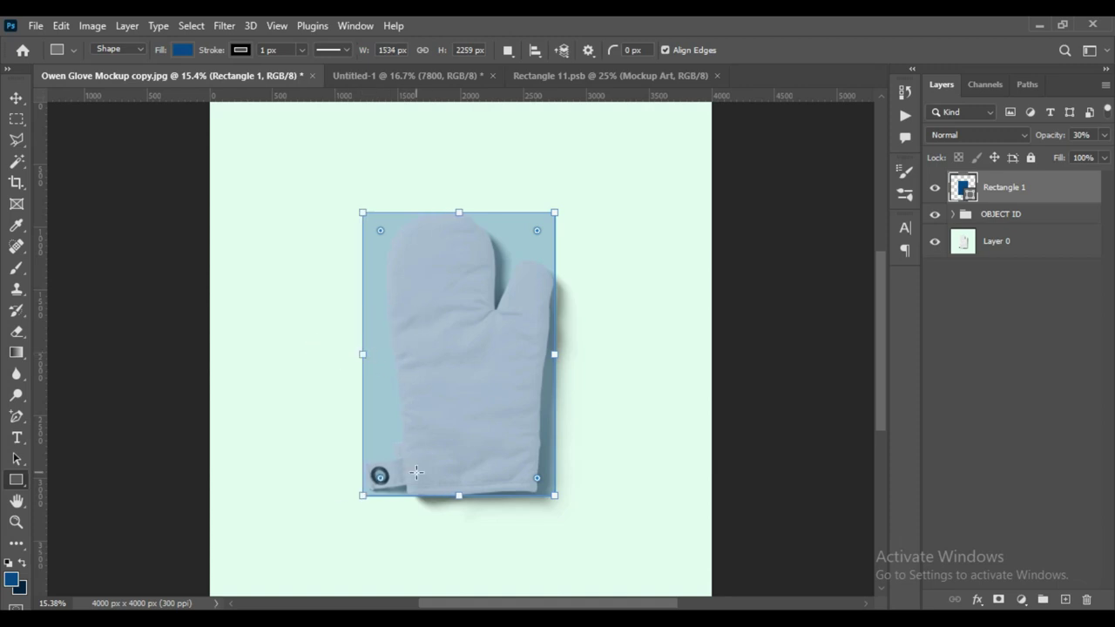
key(ctrl+plus)
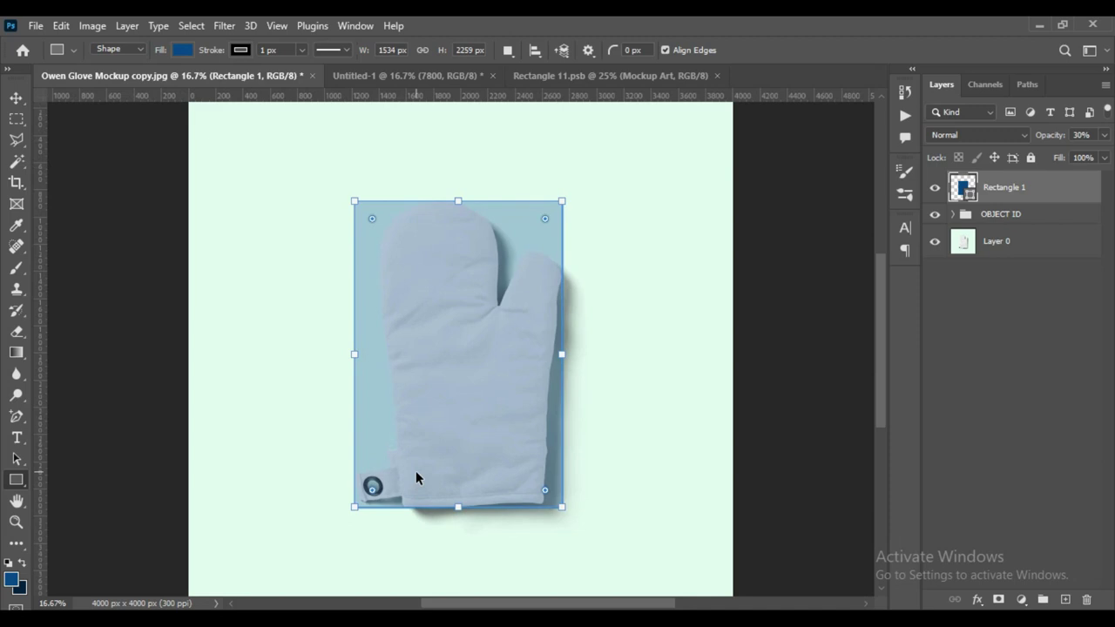
key(ctrl+plus)
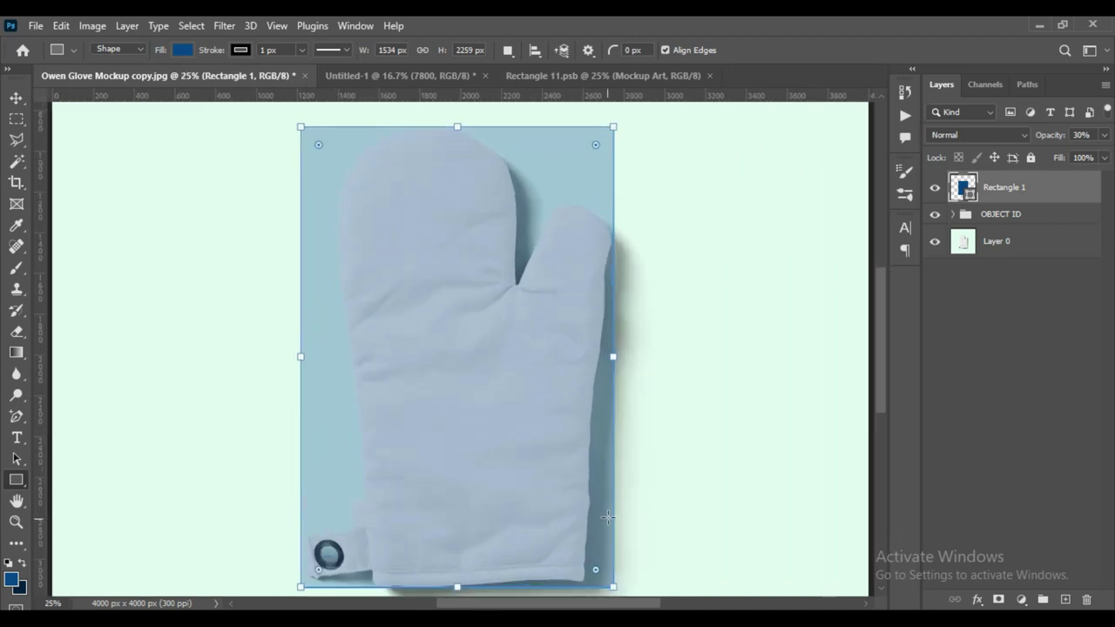
scroll(610, 497, down, 1)
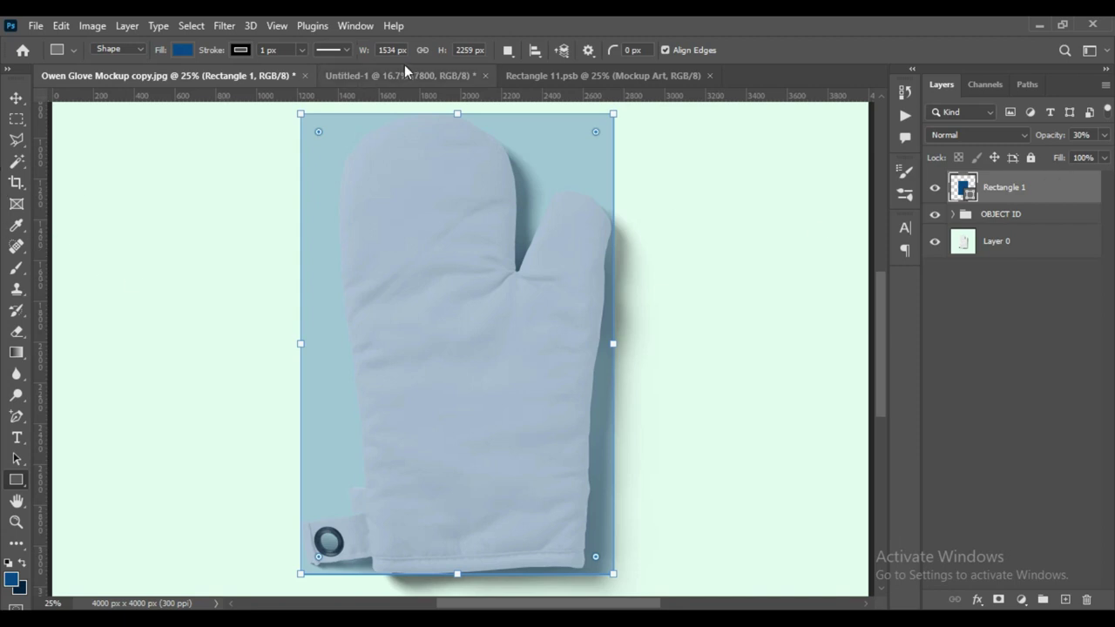
Place horizontal and vertical guides along the rectangle's and glove's edges
click(17, 98)
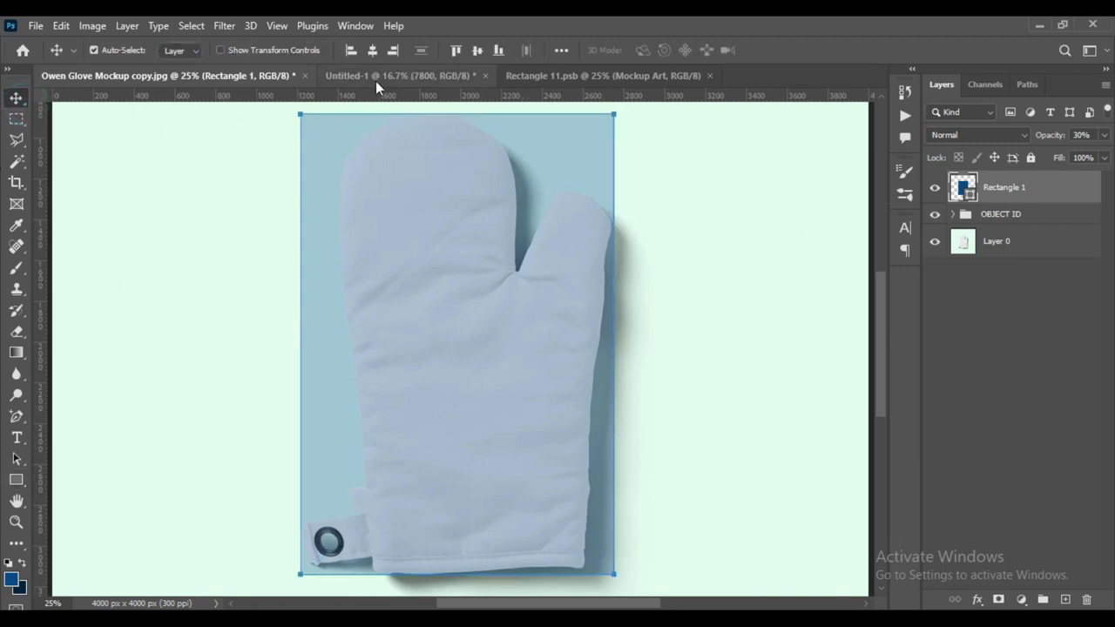
mouse_move(470, 97)
mouse_down()
mouse_move(553, 574)
mouse_move(559, 555)
mouse_up()
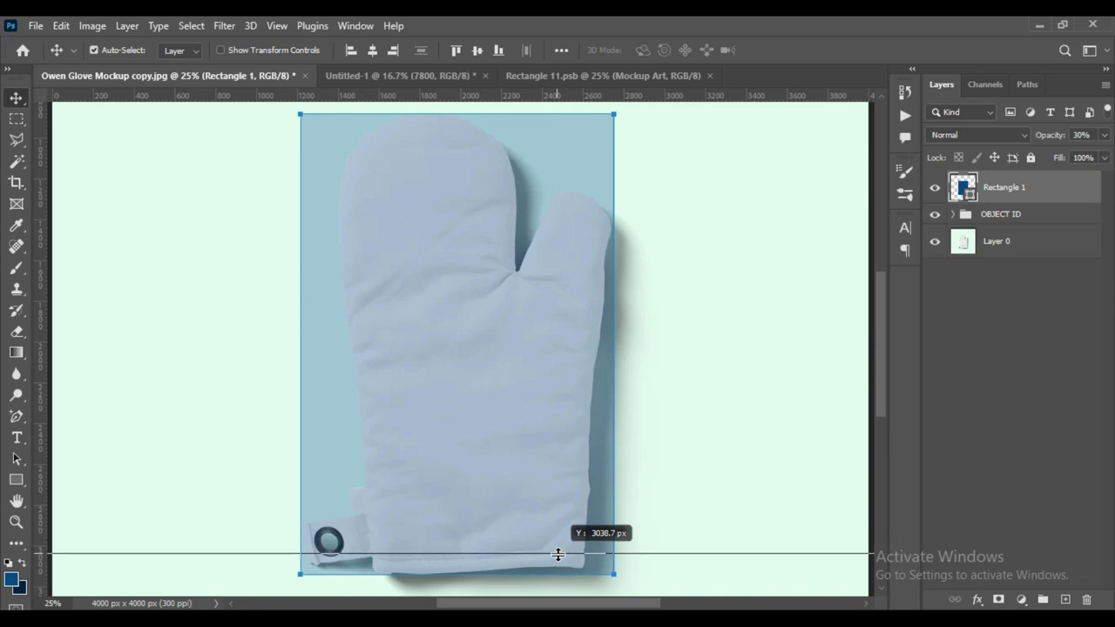
mouse_move(558, 555)
mouse_down()
mouse_move(560, 565)
mouse_move(567, 558)
mouse_up()
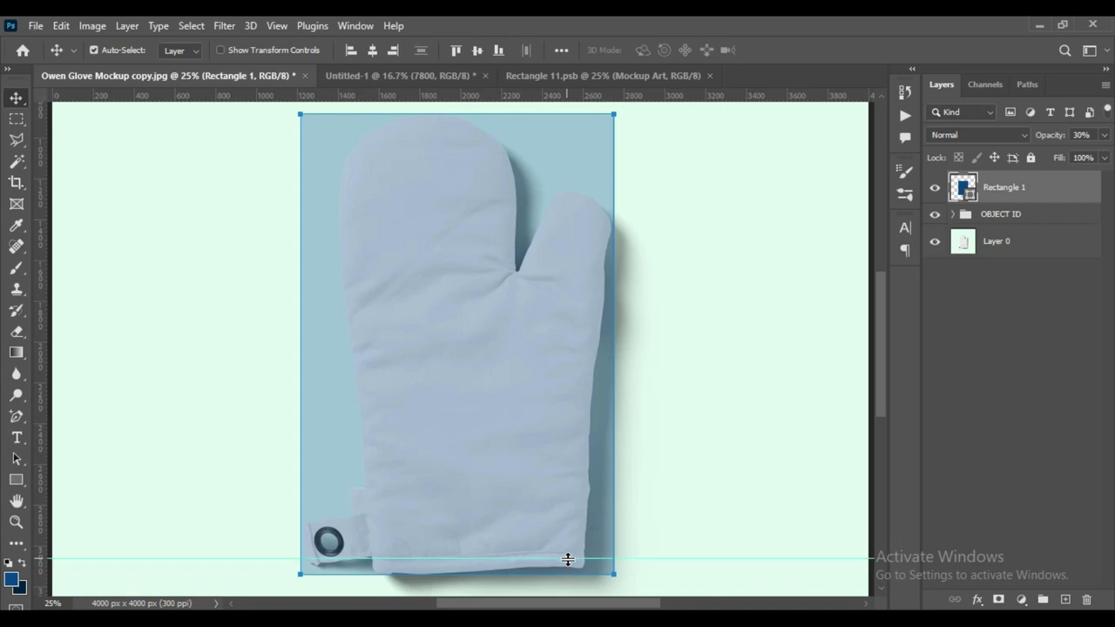
drag(444, 100, 475, 541)
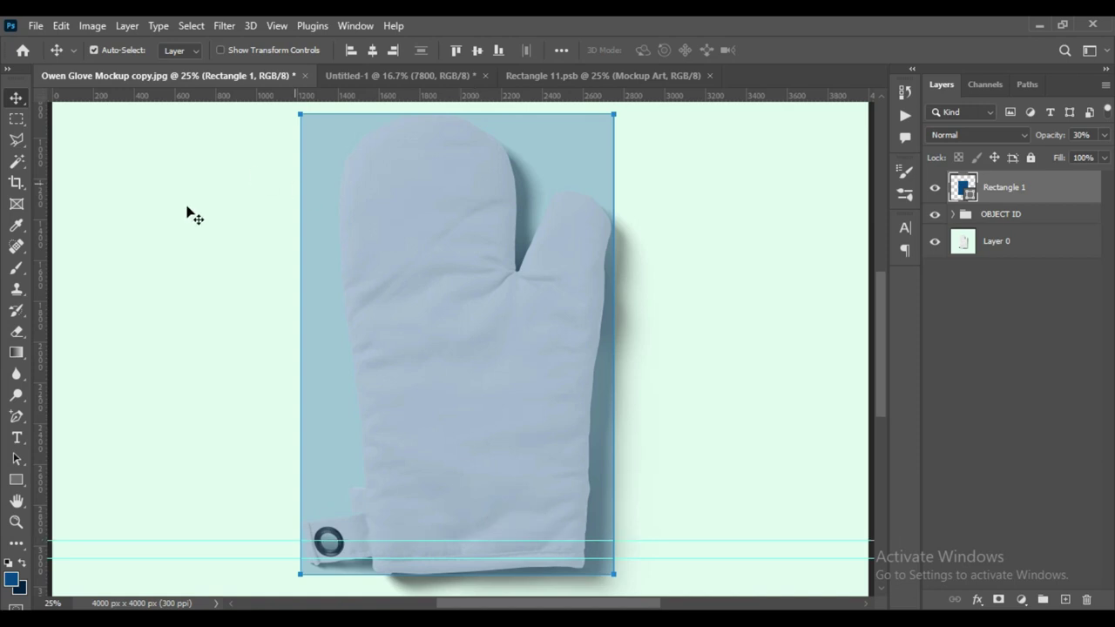
drag(41, 468, 381, 503)
drag(38, 493, 507, 517)
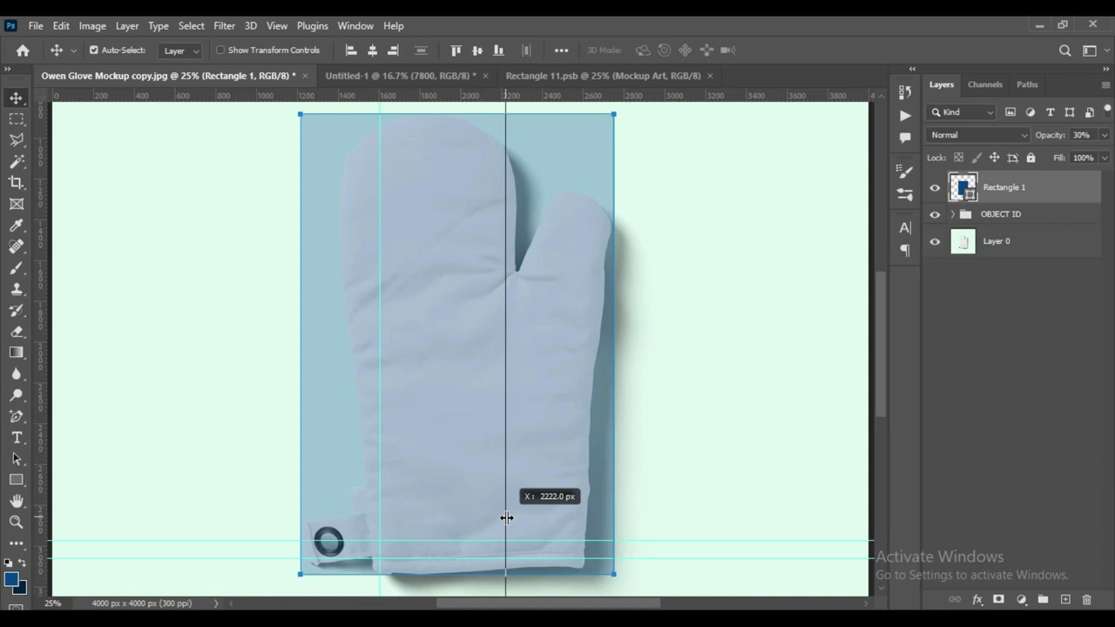
drag(507, 518, 502, 518)
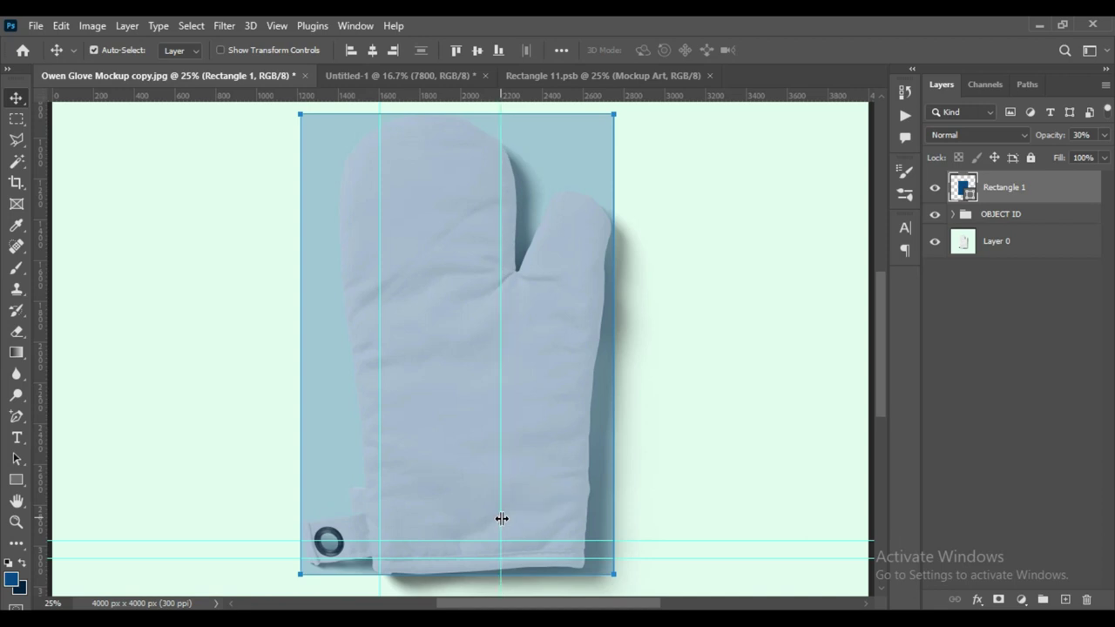
drag(485, 557, 484, 554)
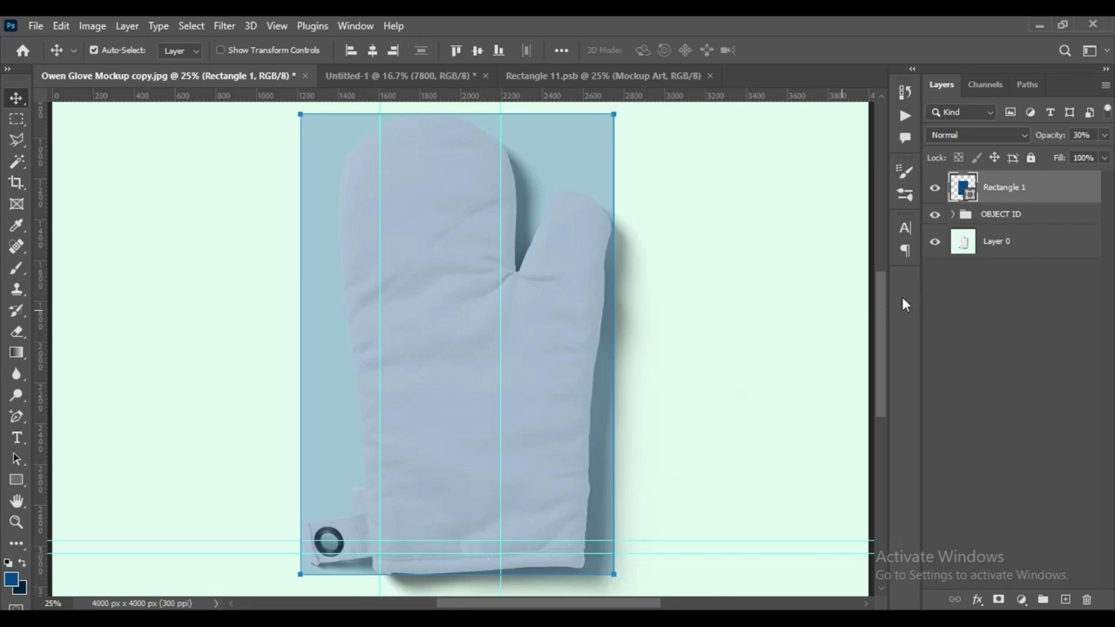
Set Rectangle 1 to 100% opacity and convert it to a smart object
drag(1045, 139, 3, 143)
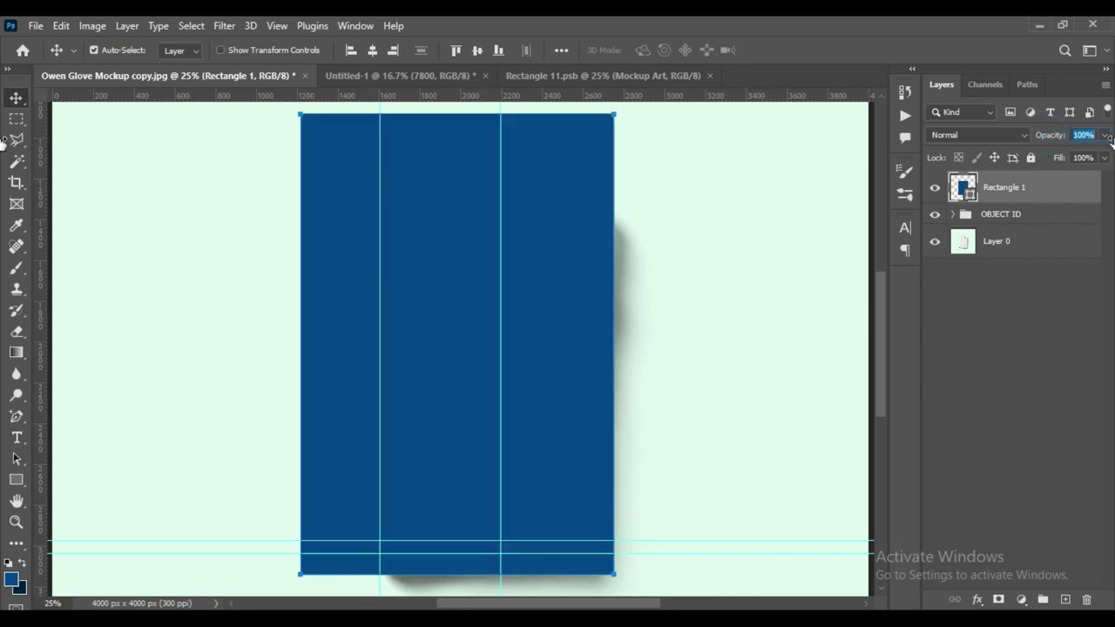
right_click(1019, 189)
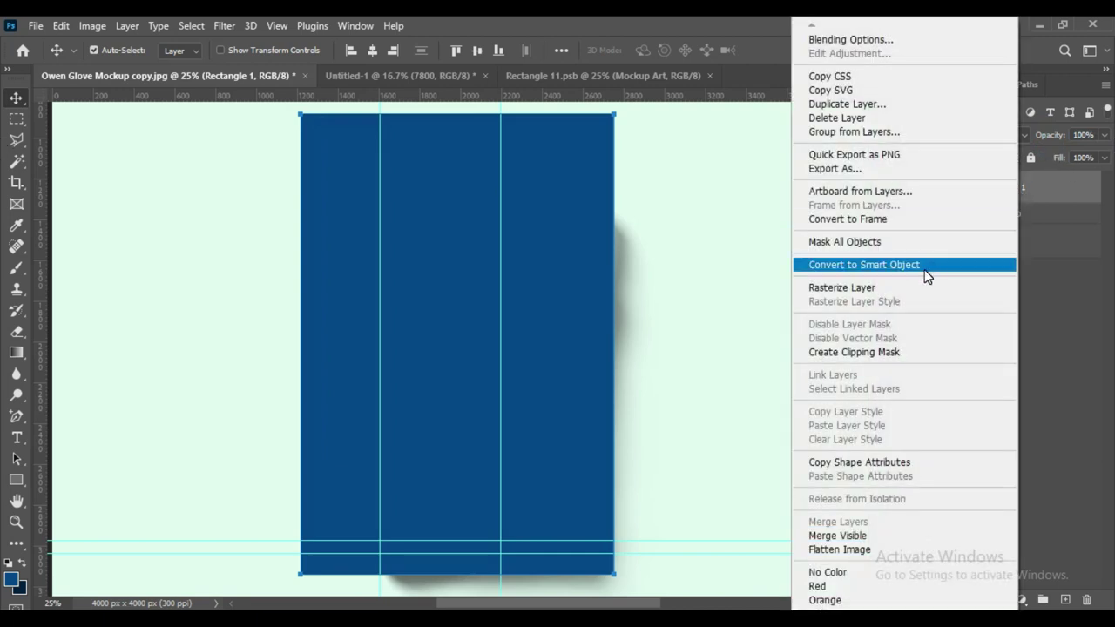
click(929, 265)
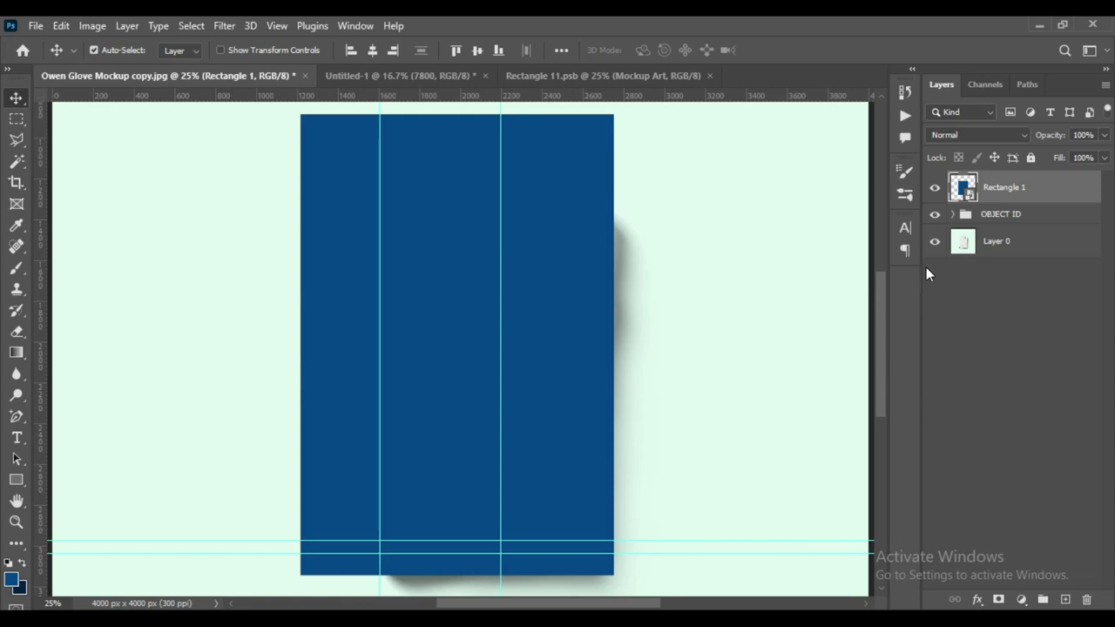
Add a layer mask to the rectangle from the GLOVE outline selection
click(953, 215)
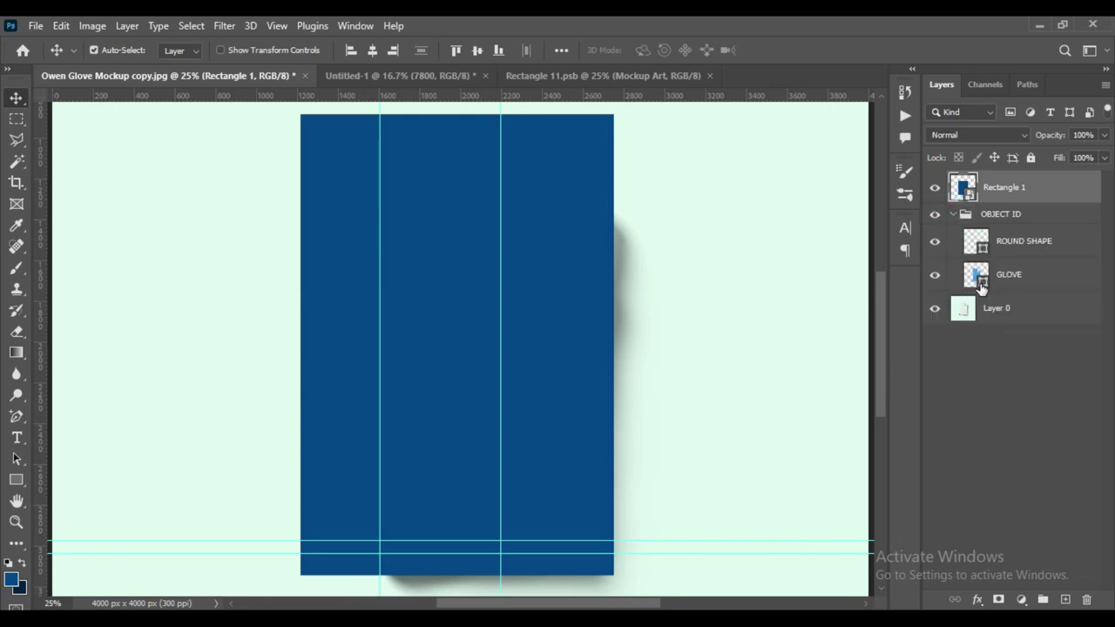
ctrl+click(977, 279)
click(961, 184)
click(999, 600)
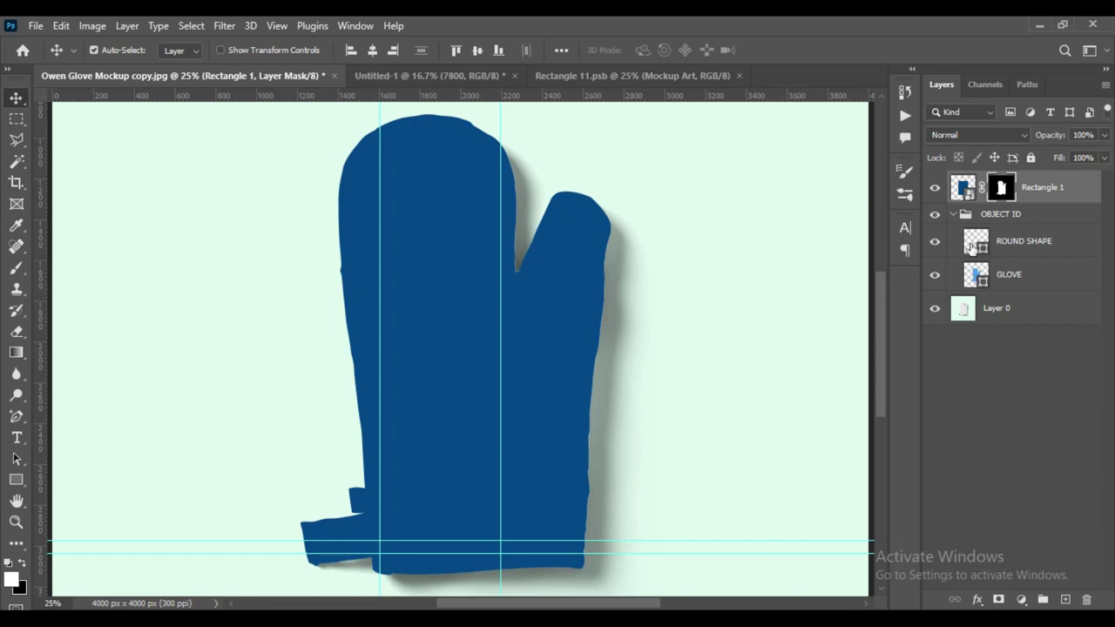
Cut the ROUND SHAPE eyelet hole out of the mask and close Rectangle 11.psb
click(976, 245)
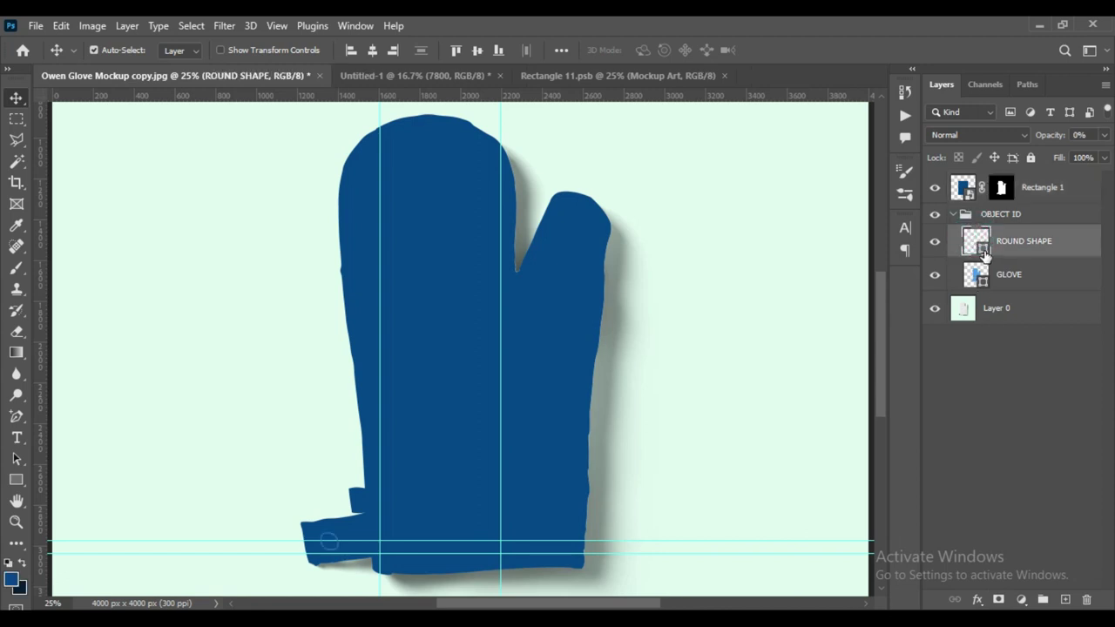
key(ctrl)
click(1000, 187)
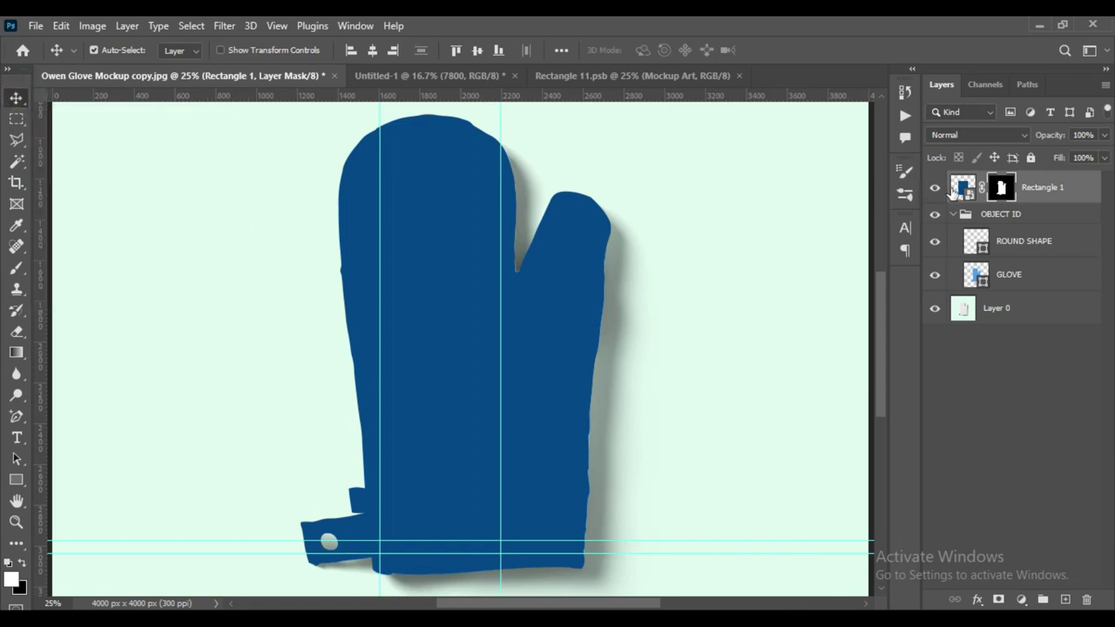
click(738, 75)
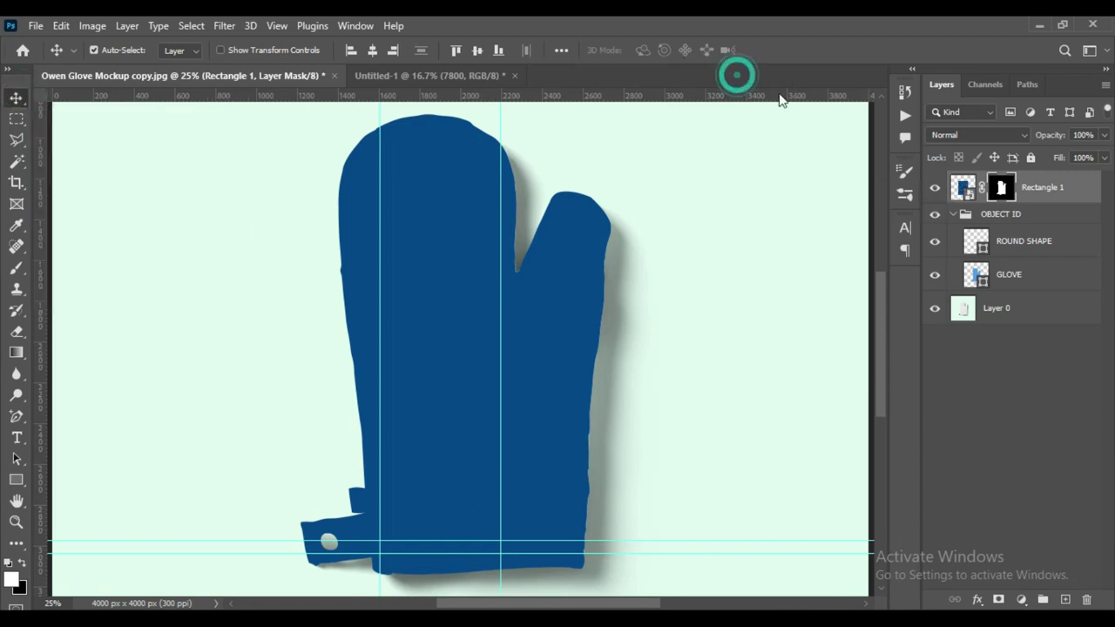
Open Rectangle 1's smart object, drag in the Untitled-1 dot pattern, and center it
double_click(960, 188)
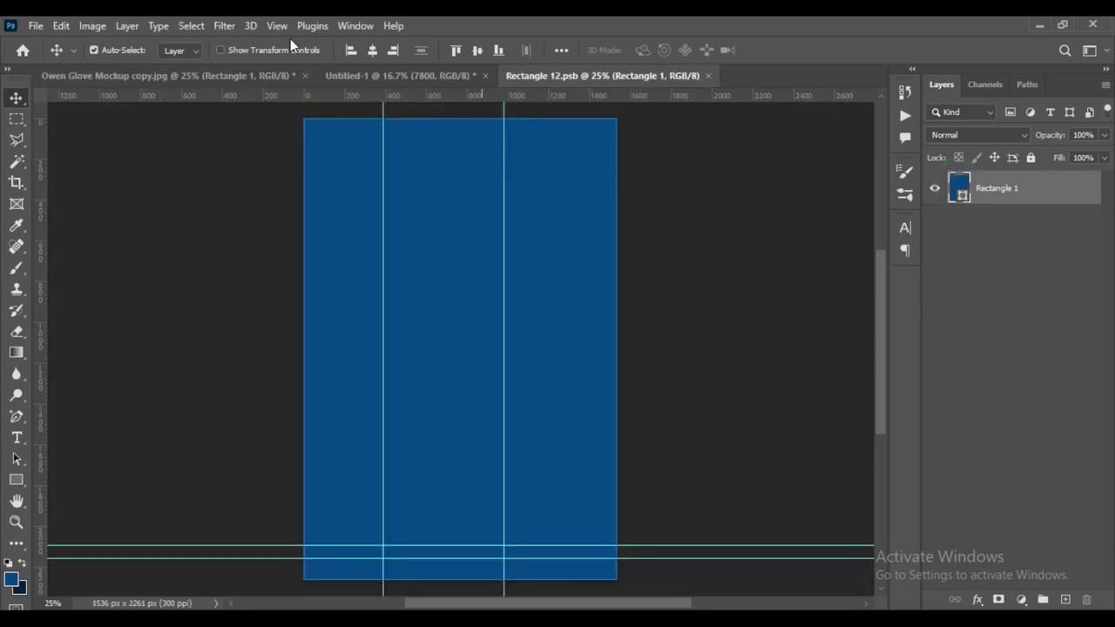
click(397, 76)
mouse_move(424, 289)
mouse_down()
mouse_move(586, 131)
mouse_move(473, 427)
mouse_up()
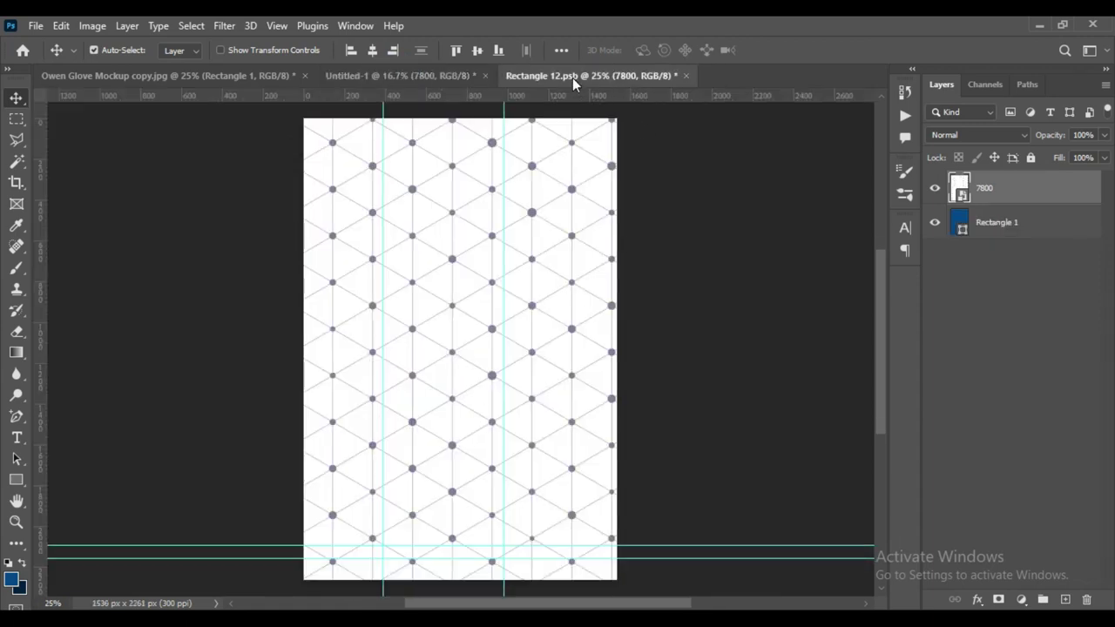
click(372, 50)
click(478, 49)
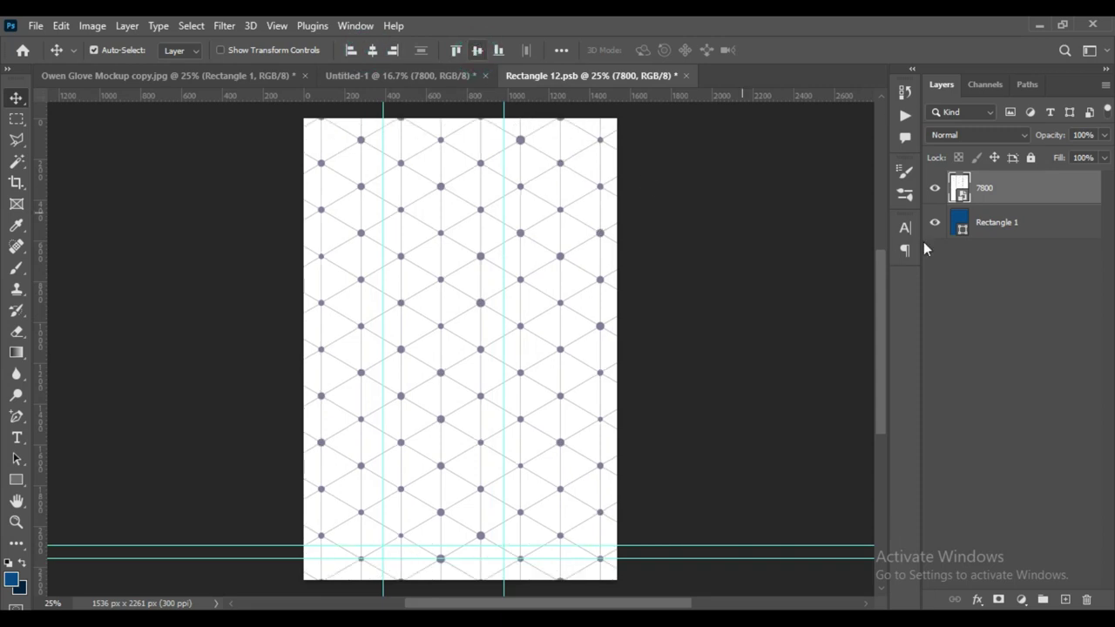
Give Rectangle 1 a brighter blue fill and set layer 7800 to Multiply
double_click(958, 221)
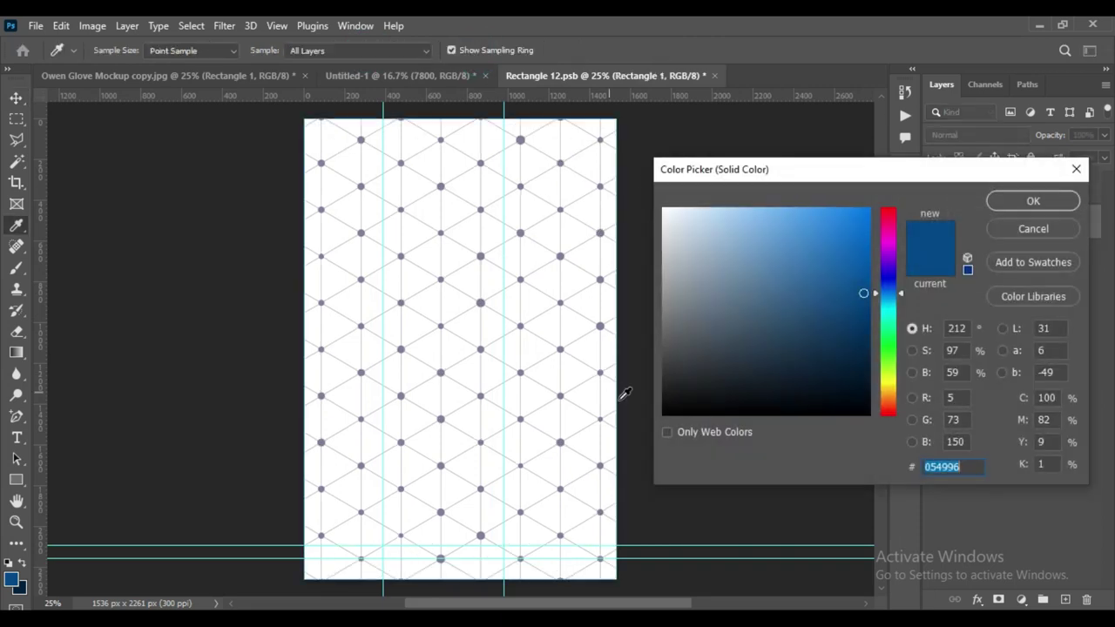
click(828, 256)
click(853, 246)
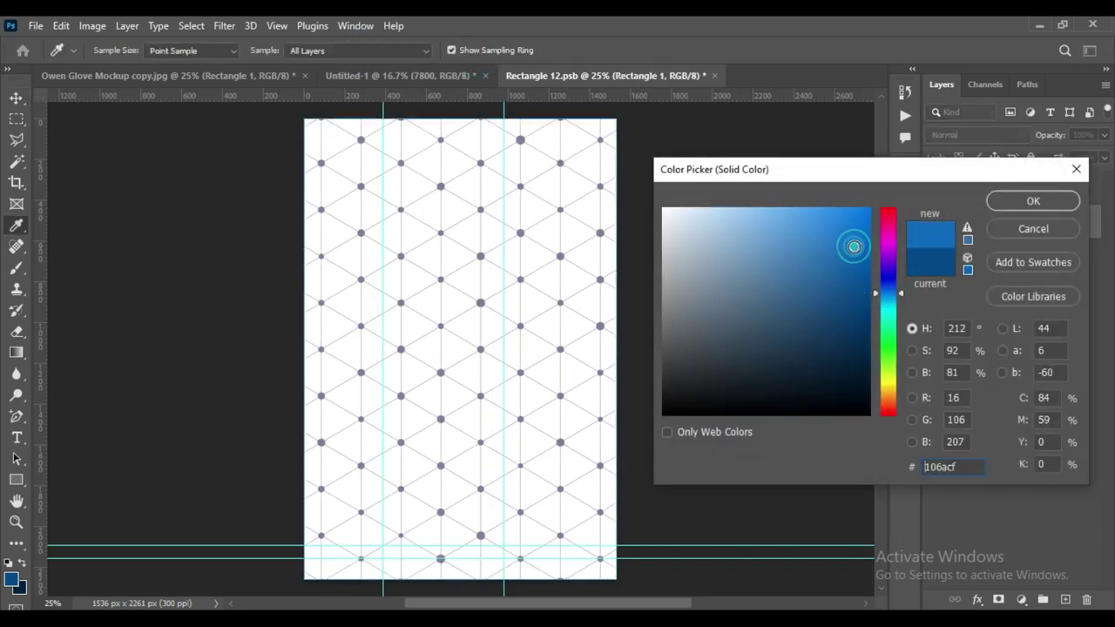
click(1024, 200)
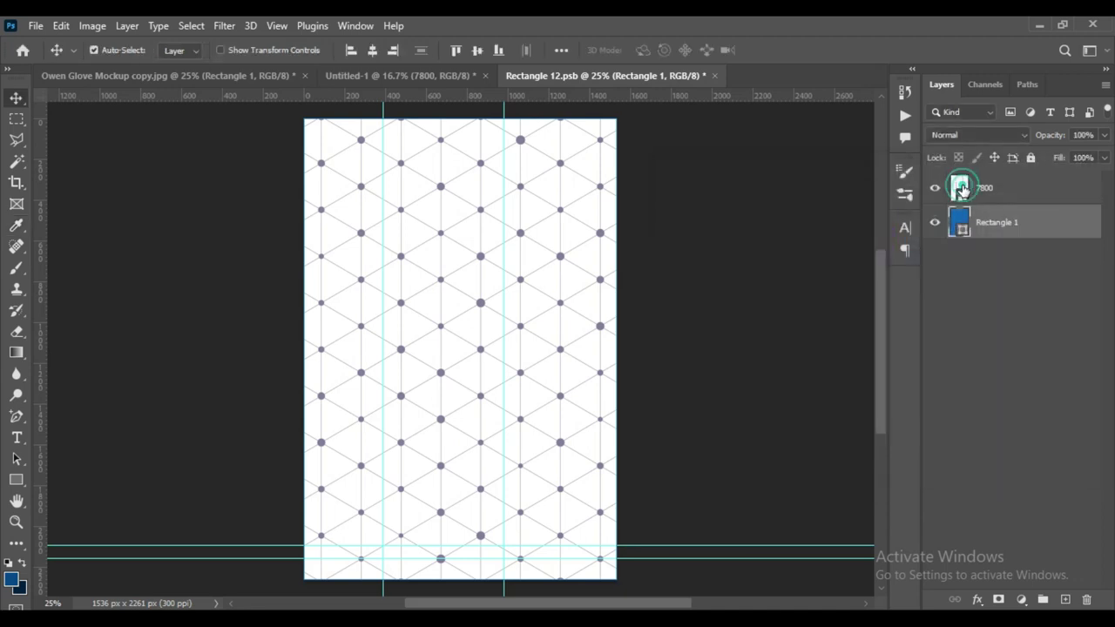
click(1019, 187)
click(1022, 137)
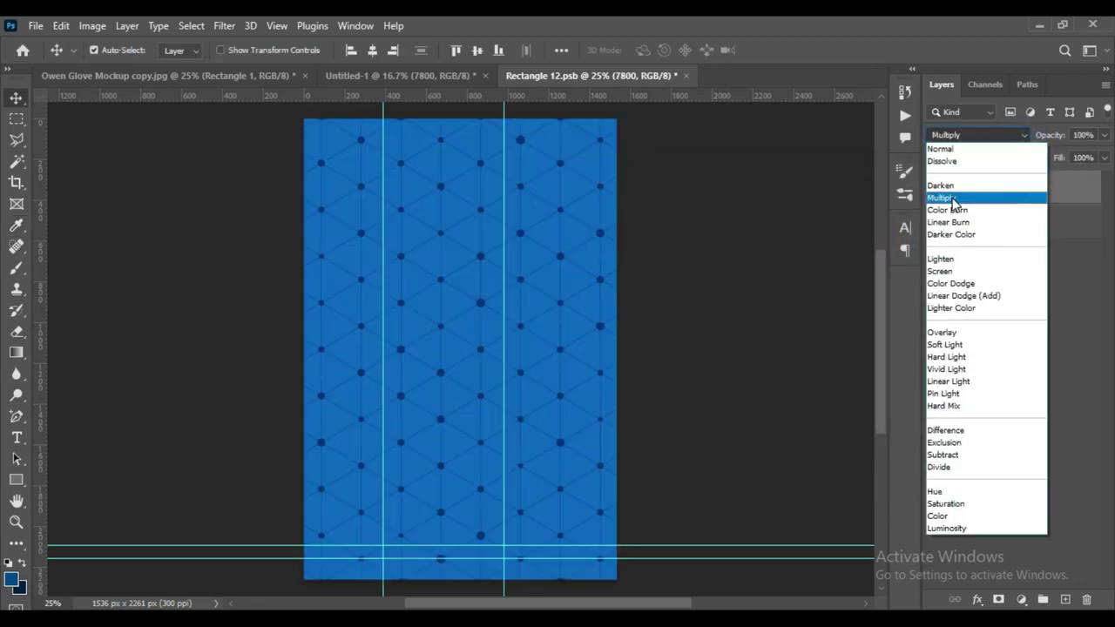
click(954, 200)
Refine the rectangle's fill to the lighter blue 2283f1 and reselect layer 7800
double_click(962, 225)
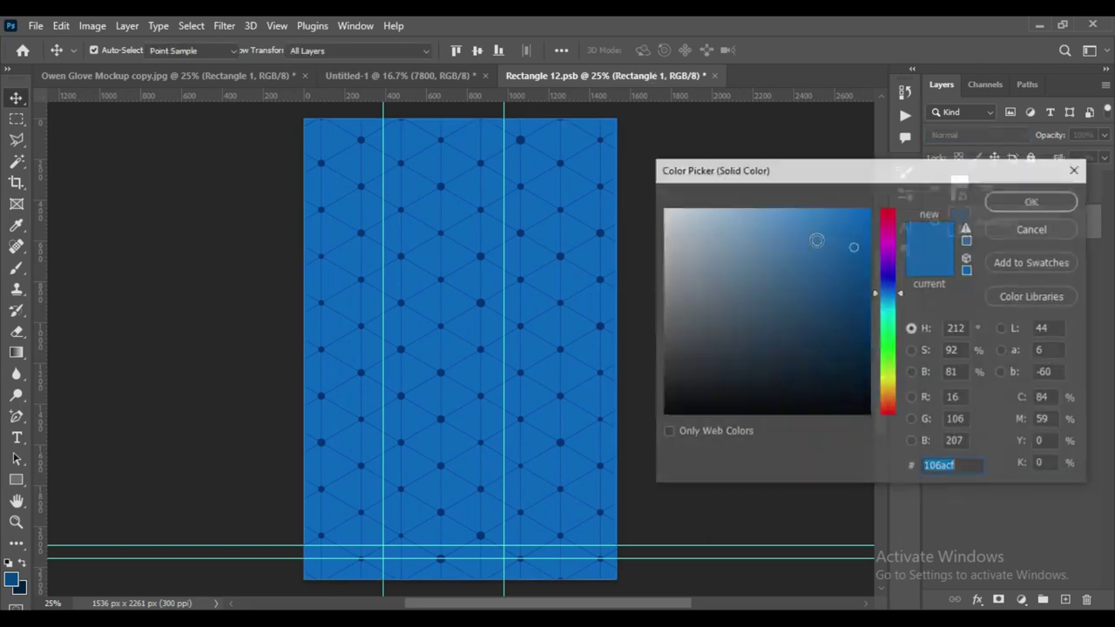
click(850, 225)
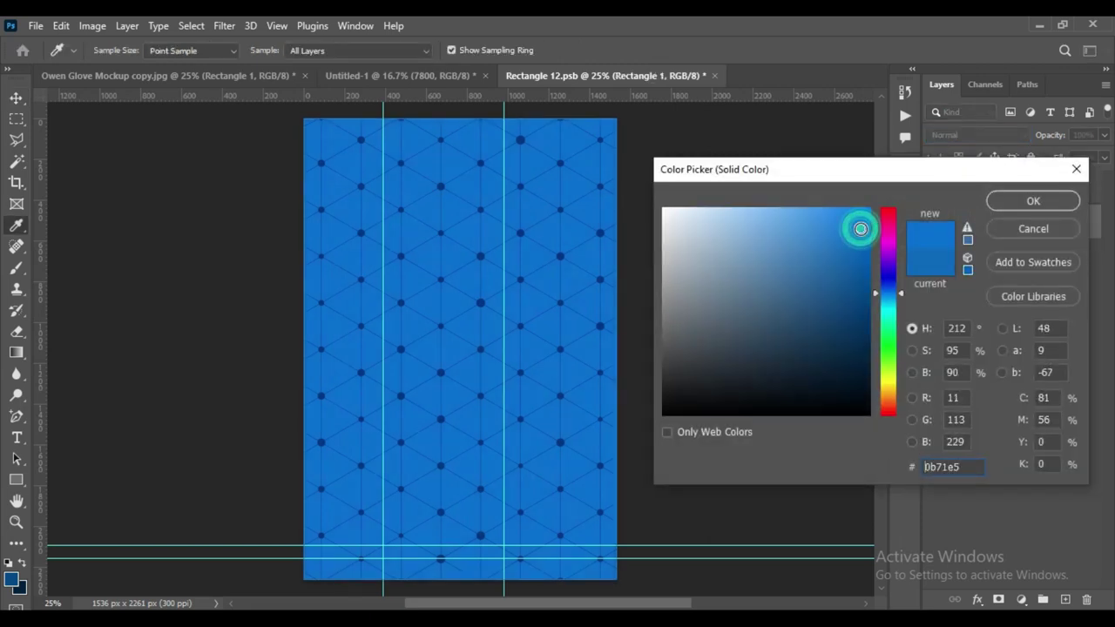
click(841, 219)
click(1030, 201)
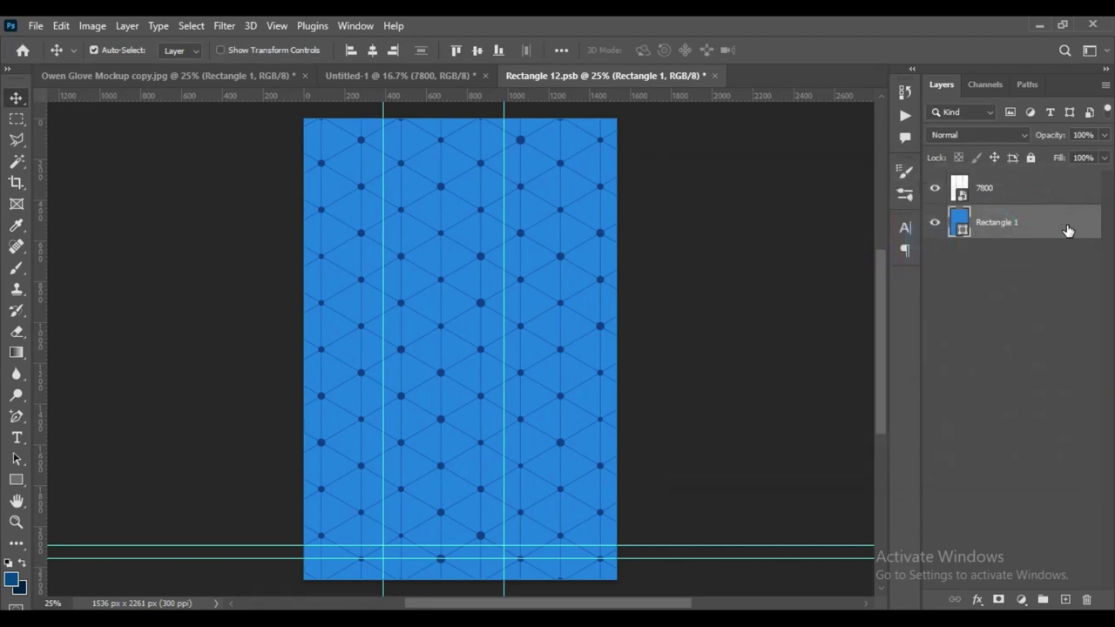
click(957, 188)
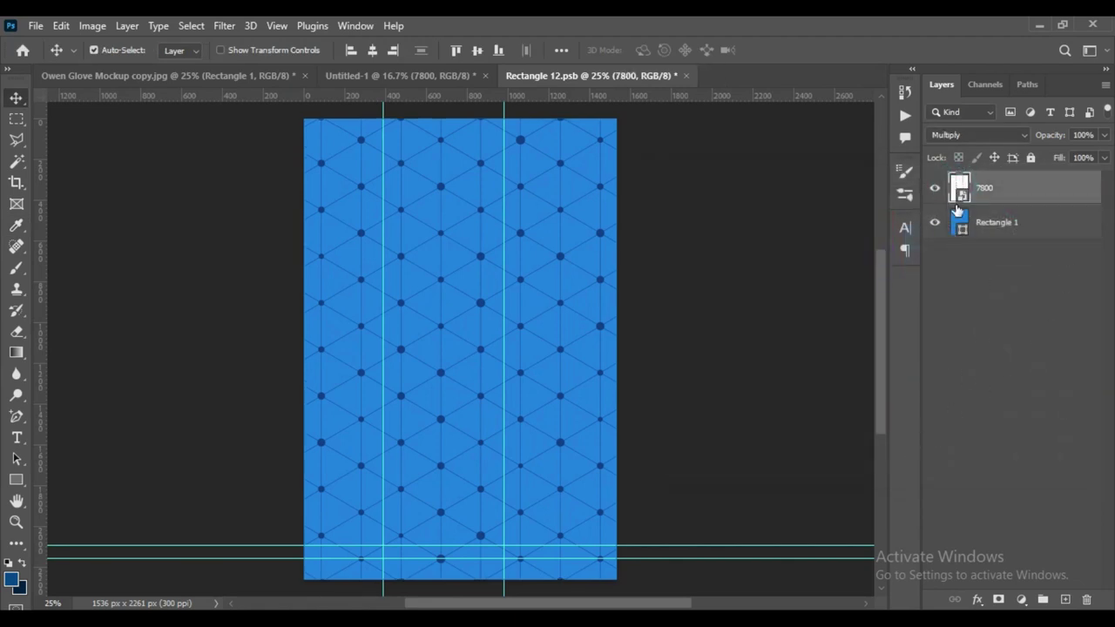
click(17, 438)
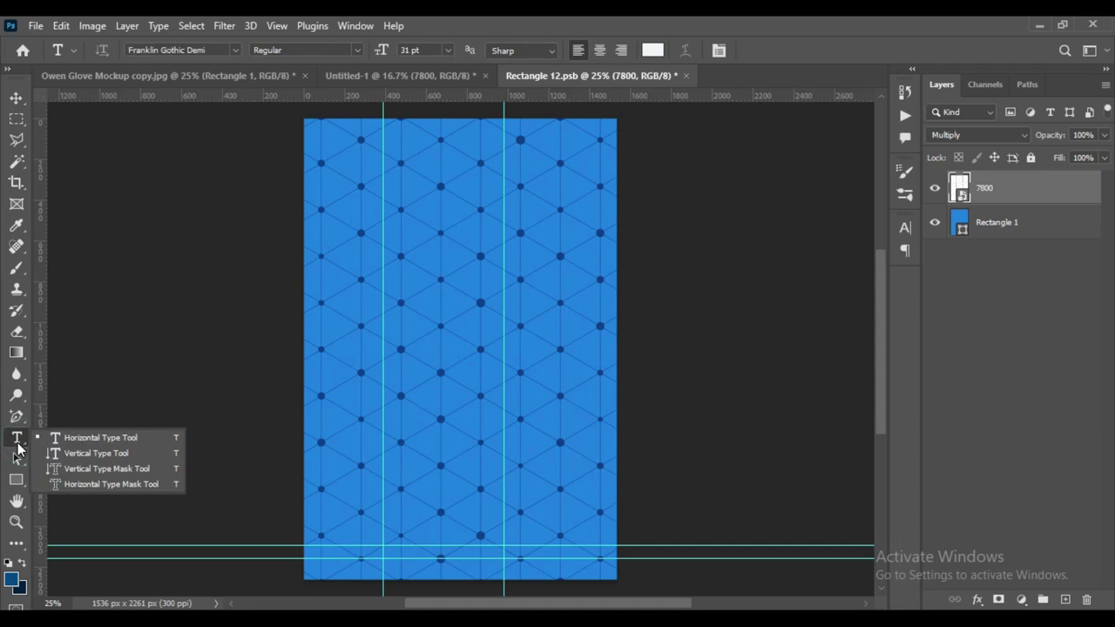
Type 'Mockup Art' as a new text layer and move it to the bottom guides
click(107, 443)
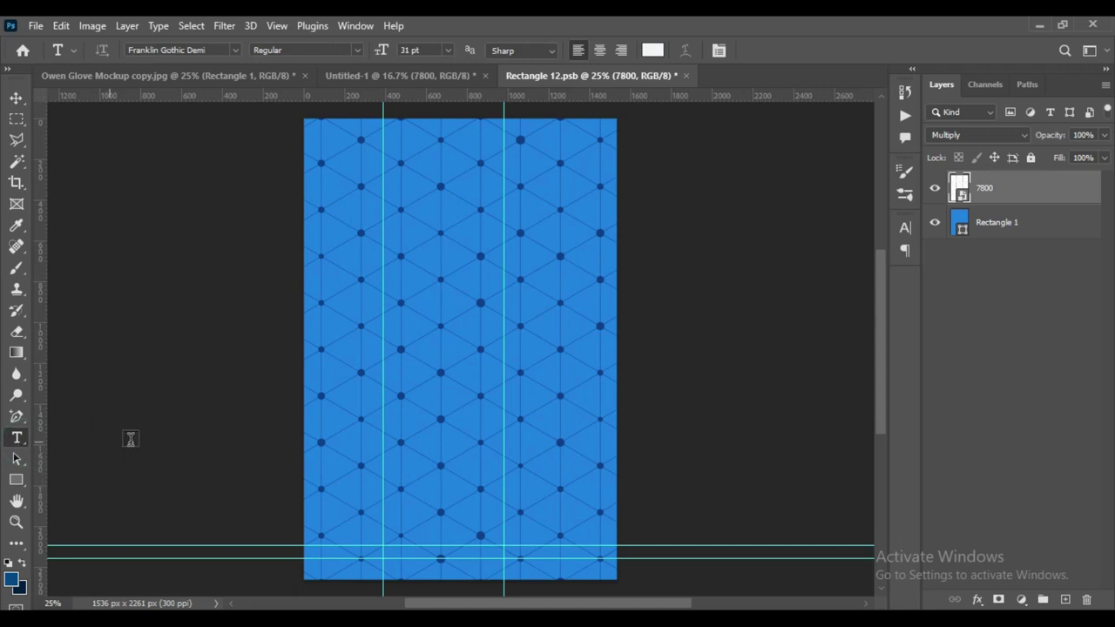
click(406, 284)
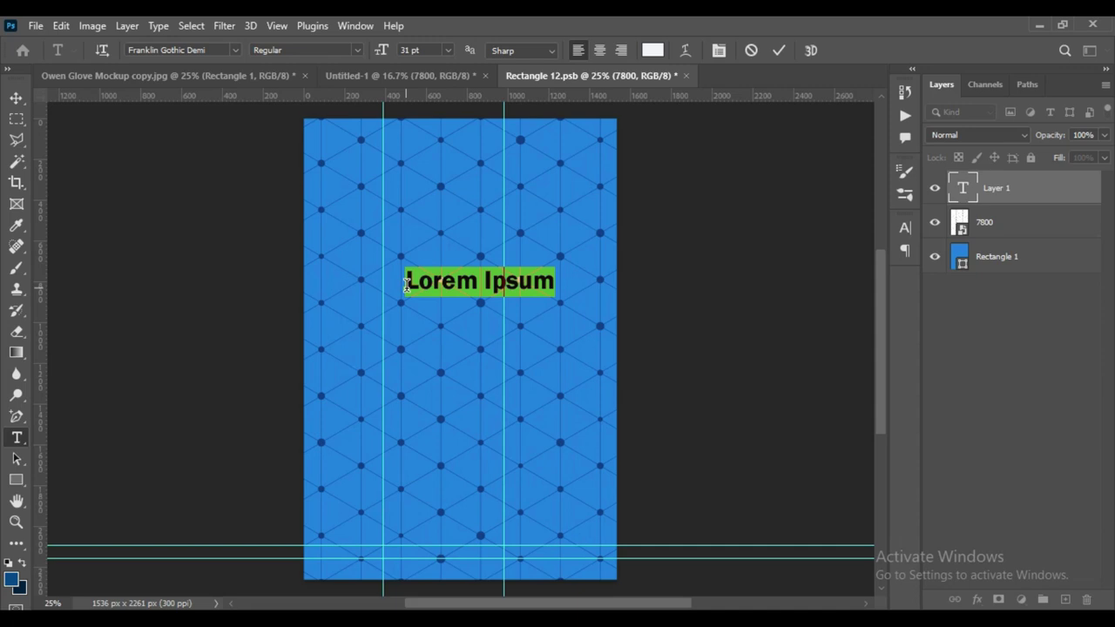
text(Mockup Art)
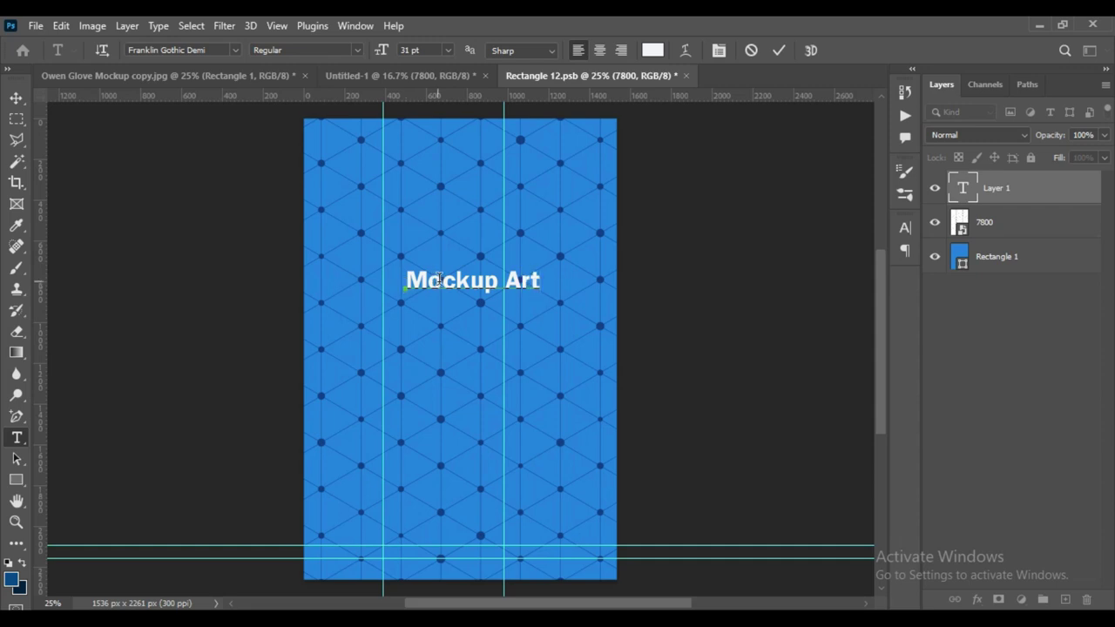
click(778, 50)
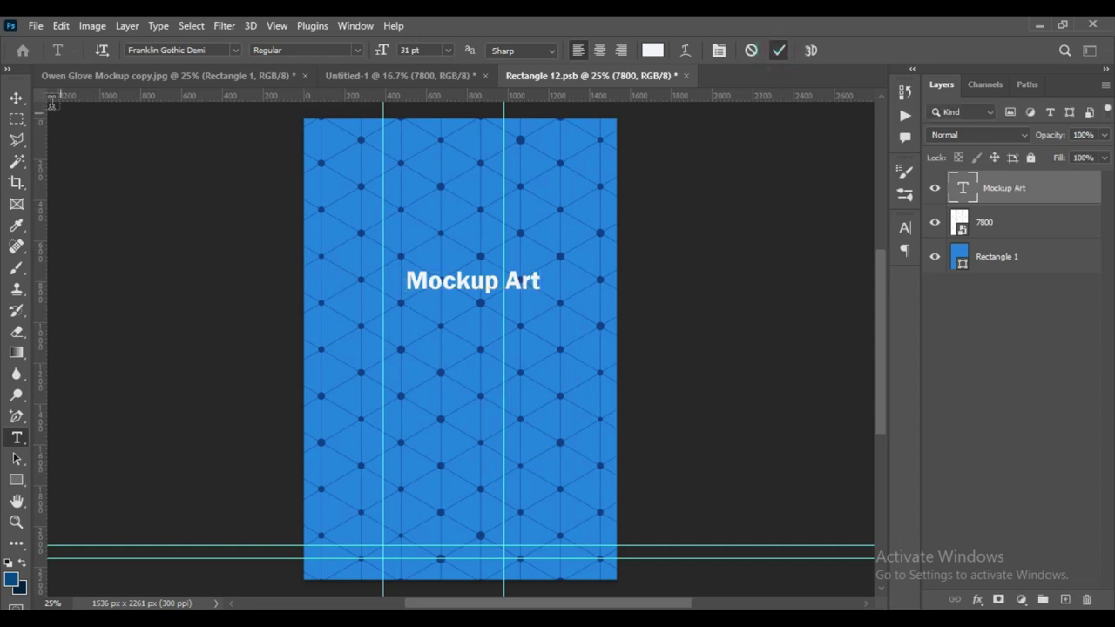
click(16, 98)
mouse_move(463, 282)
mouse_down()
mouse_move(436, 562)
mouse_move(515, 557)
mouse_up()
Resize the Mockup Art text to 18 pt and fine-tune its position near the bottom
click(17, 438)
drag(386, 50, 375, 53)
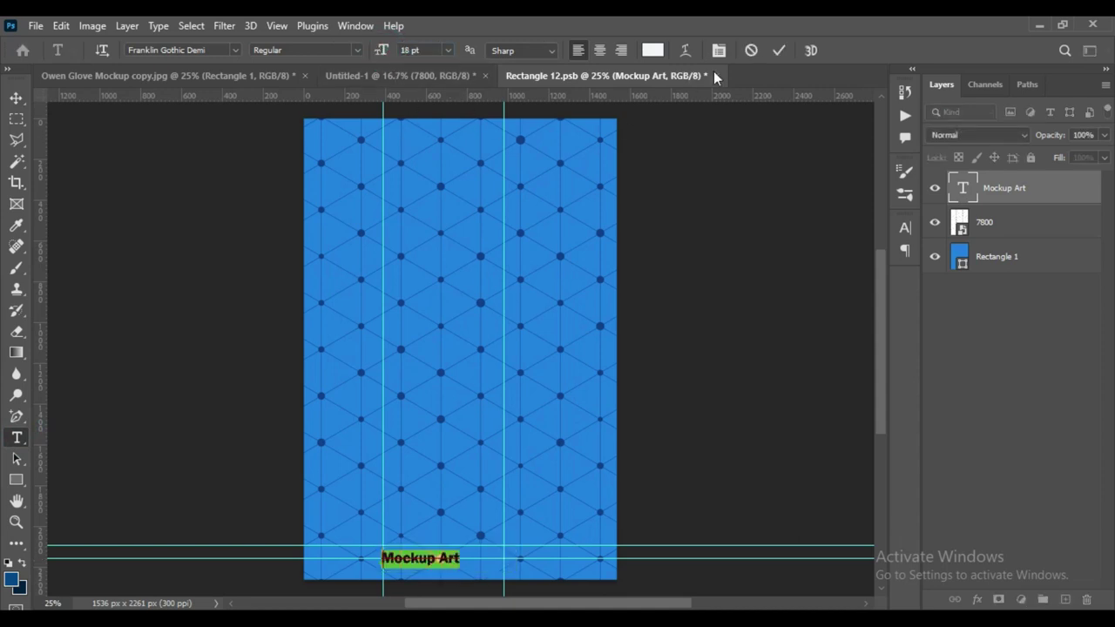
click(778, 51)
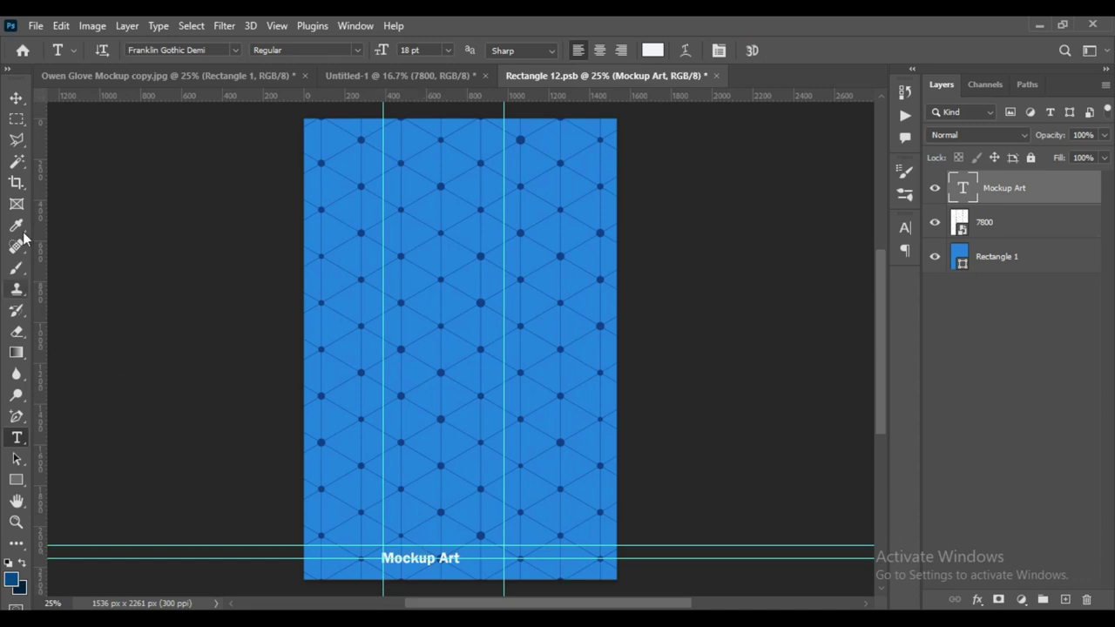
click(17, 98)
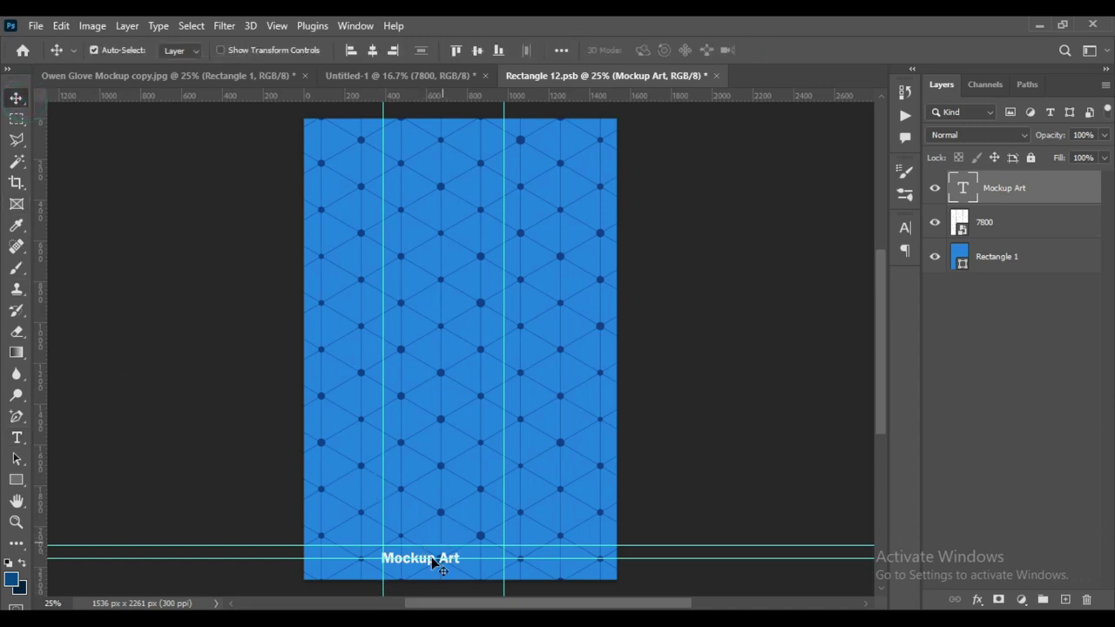
drag(425, 571, 438, 560)
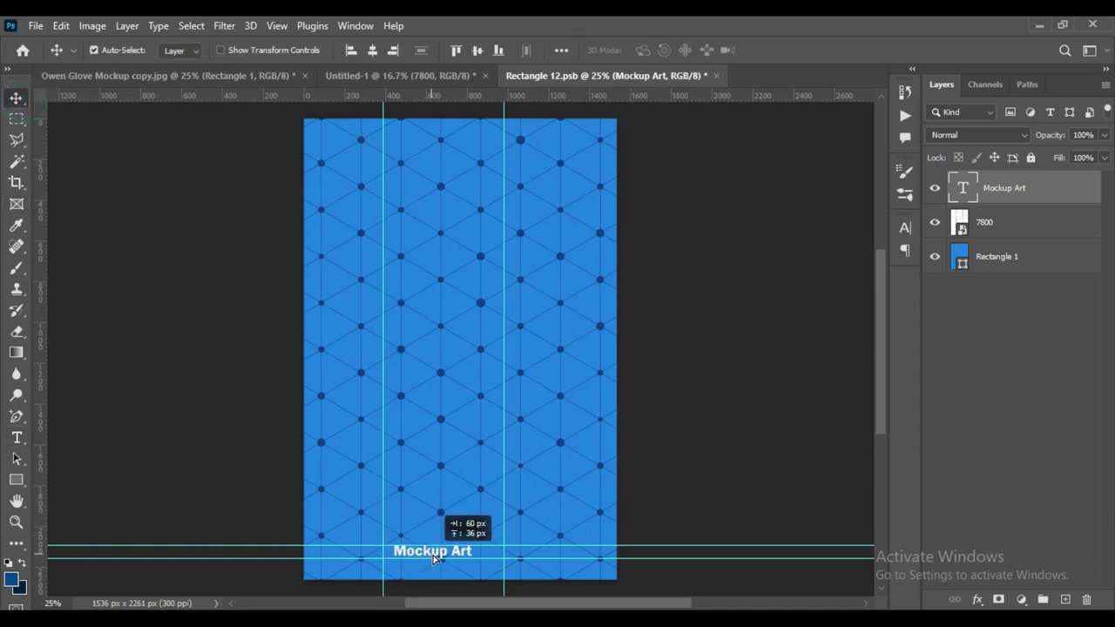
drag(438, 559, 442, 562)
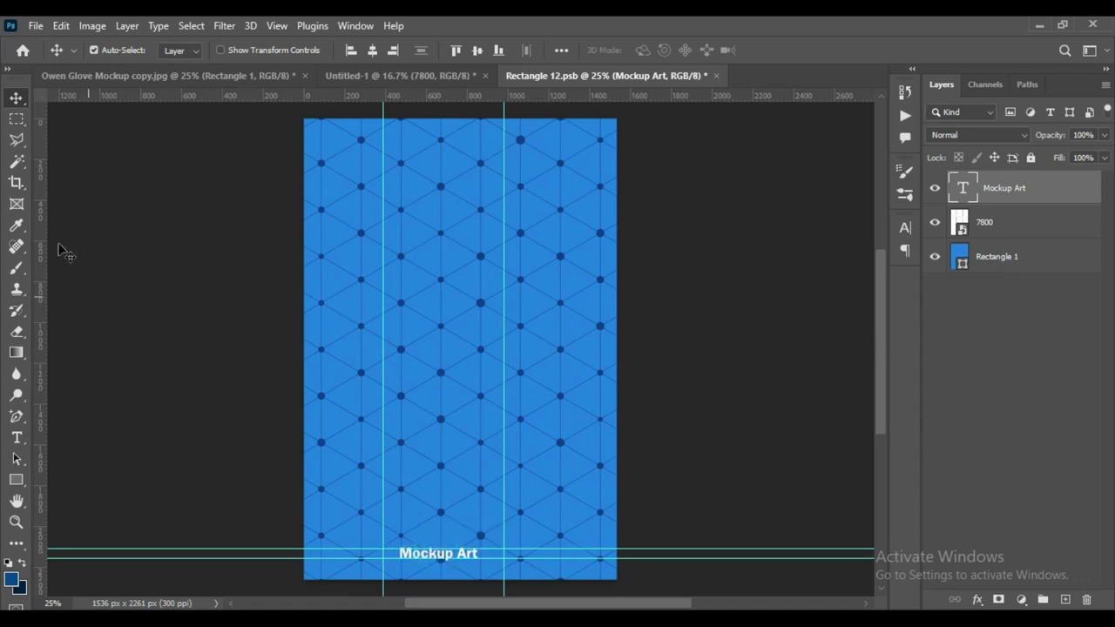
Hide the guides, save Rectangle 12.psb, and switch back to the Owen Glove Mockup document
click(18, 106)
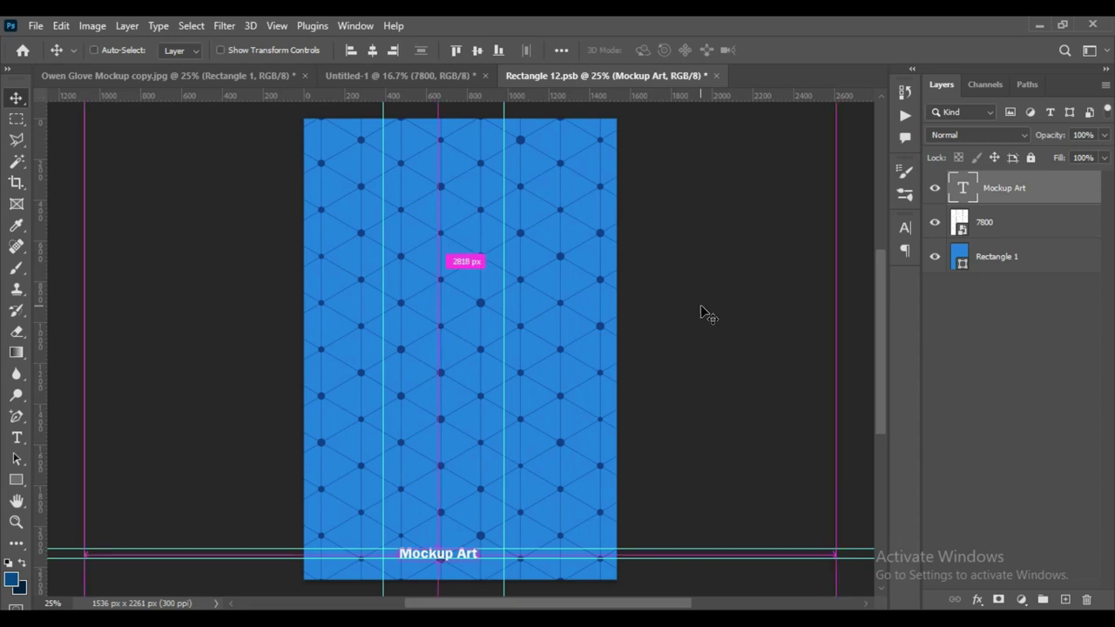
key(ctrl+semicolon)
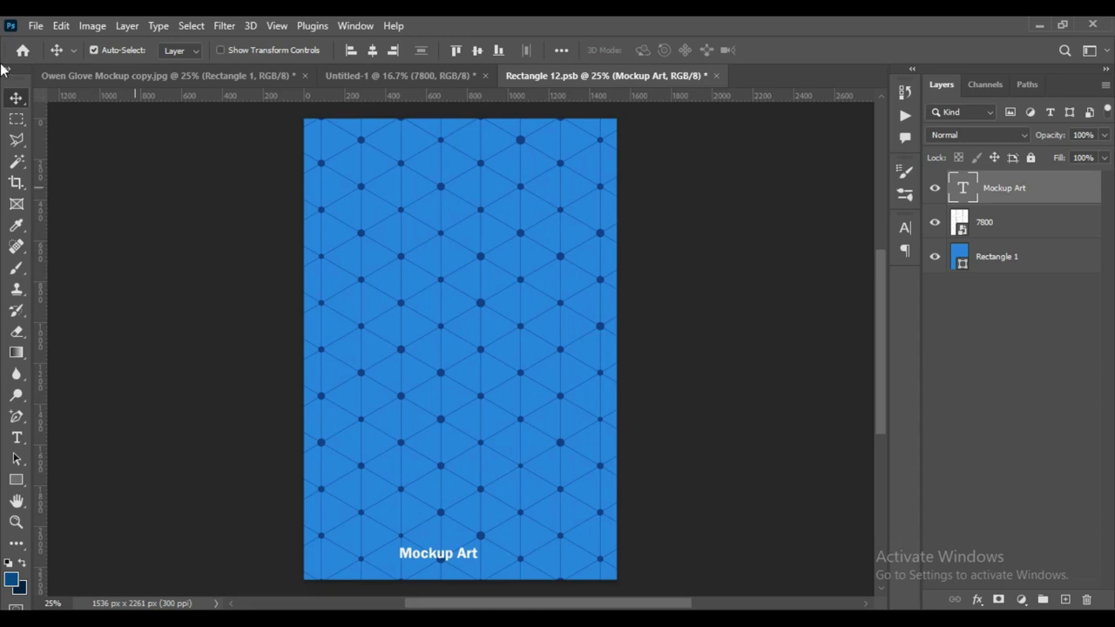
click(36, 26)
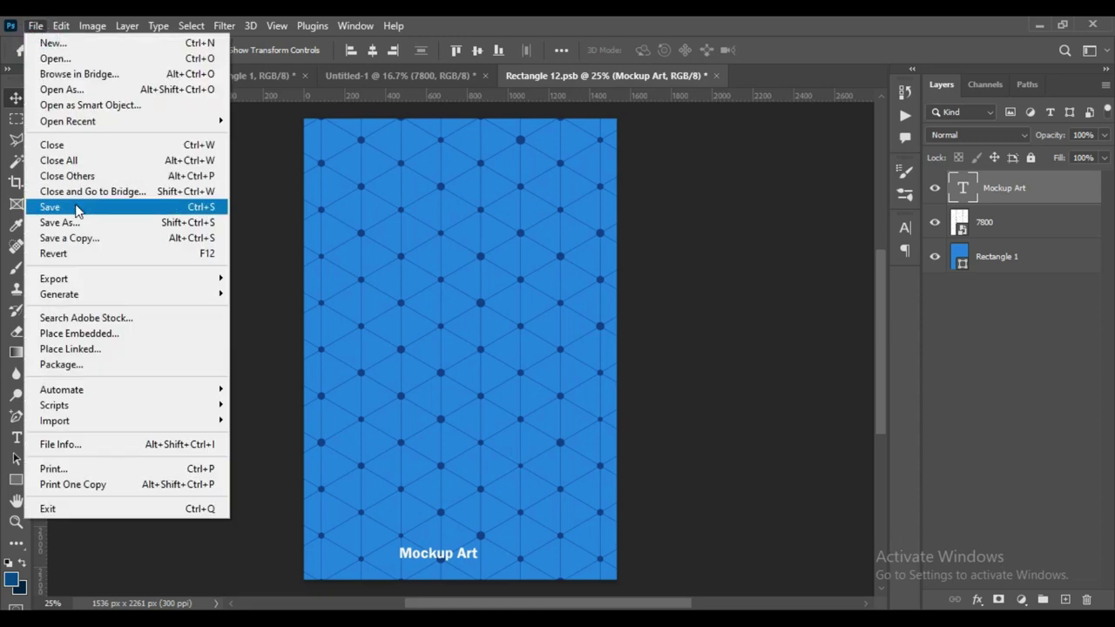
click(75, 206)
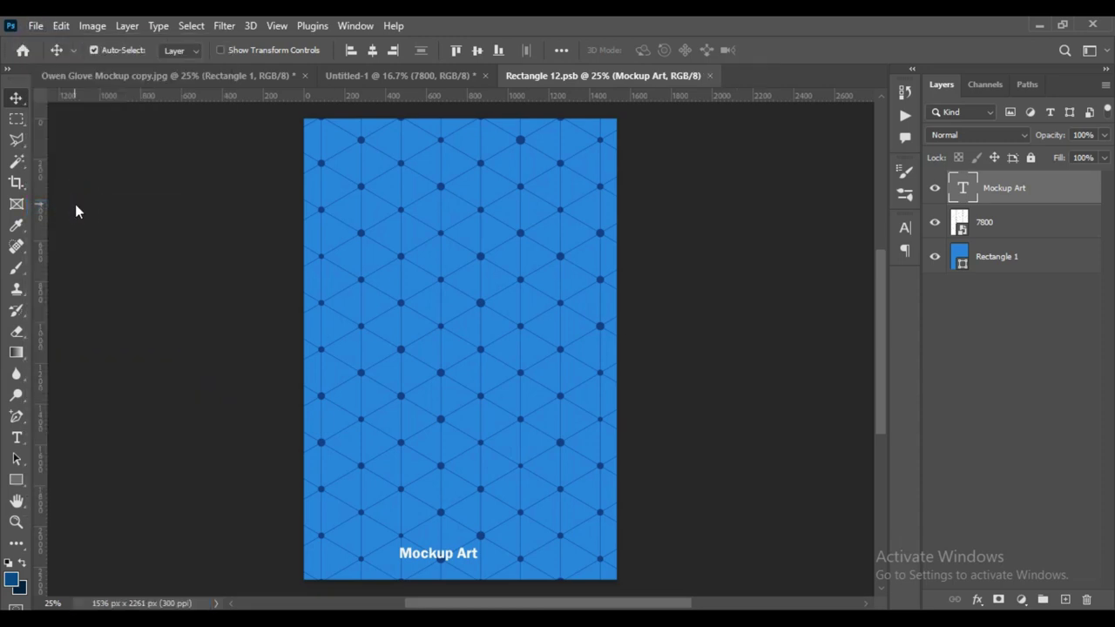
click(224, 76)
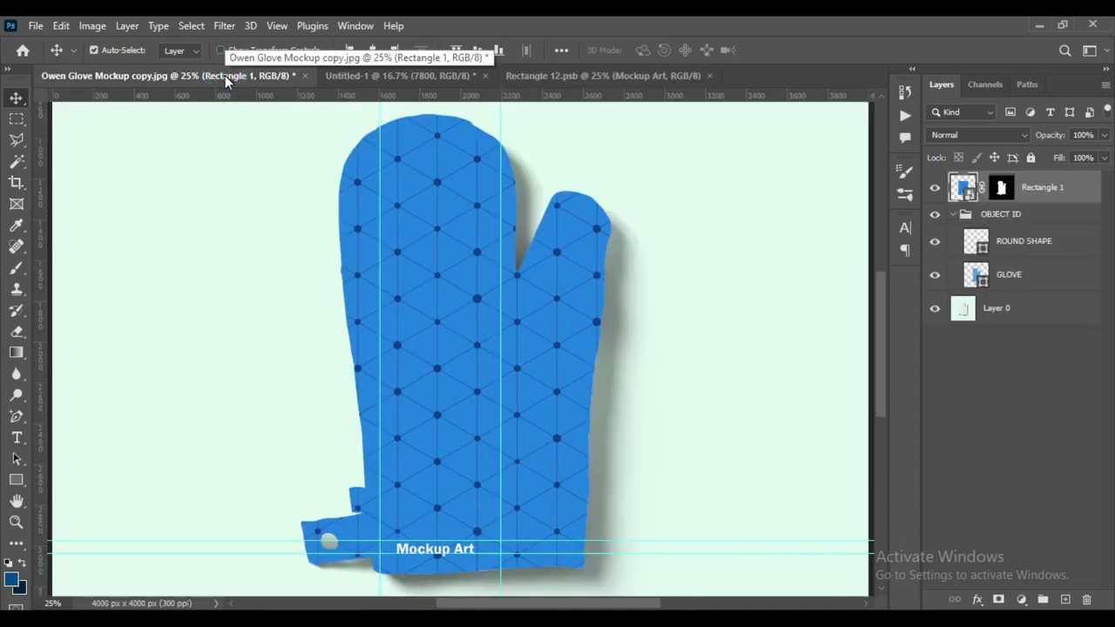
Hide the mockup guides and turn off the OBJECT ID group's visibility
key(ctrl+semicolon)
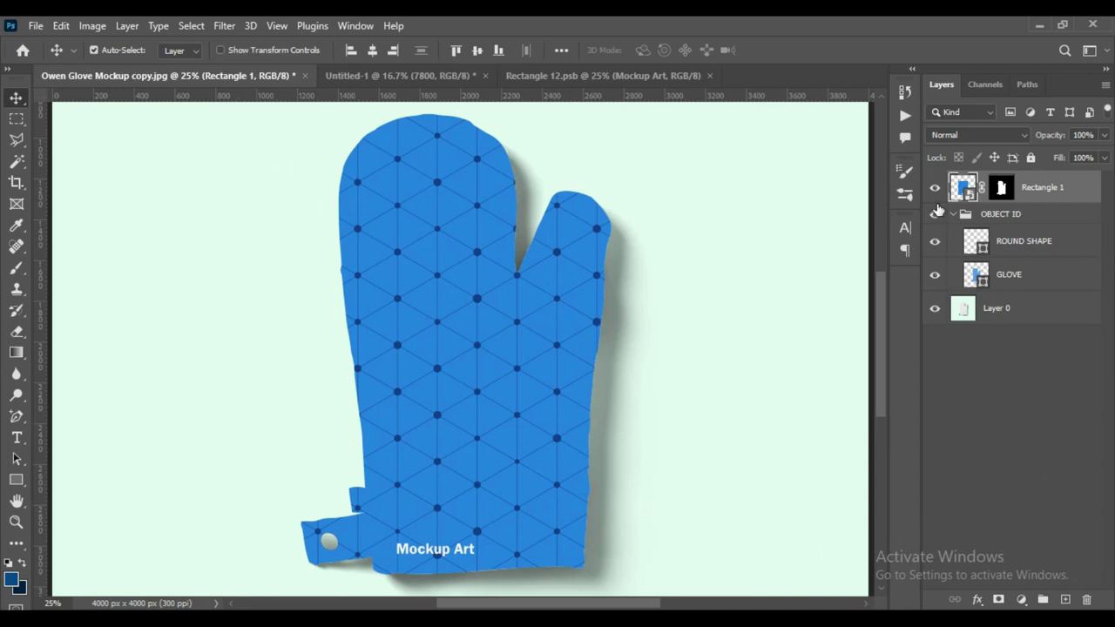
click(954, 216)
click(935, 218)
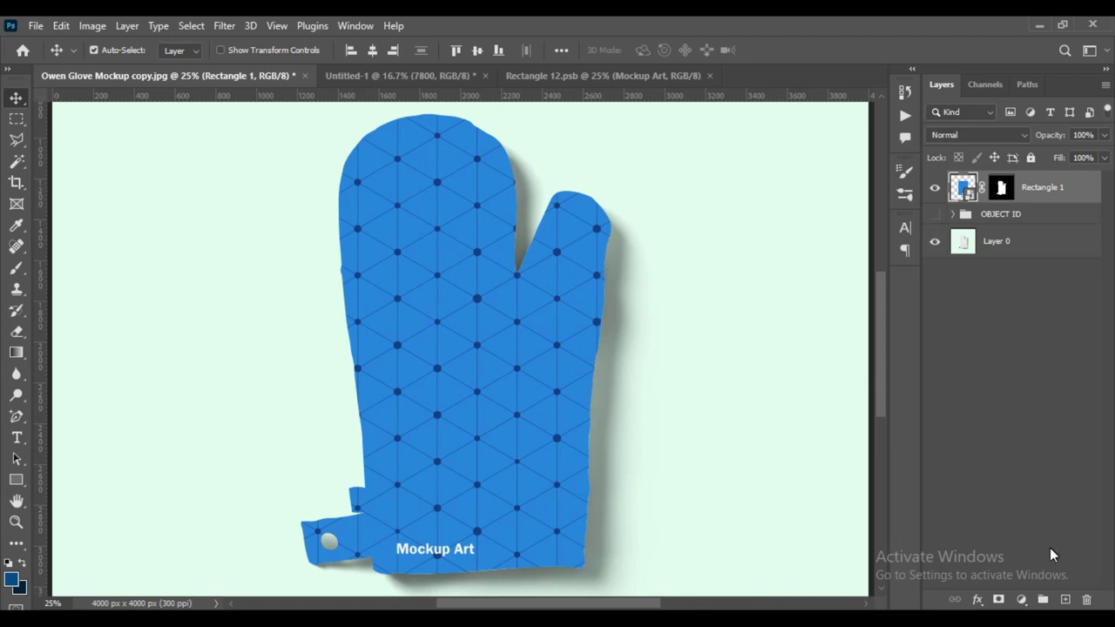
click(949, 214)
click(955, 215)
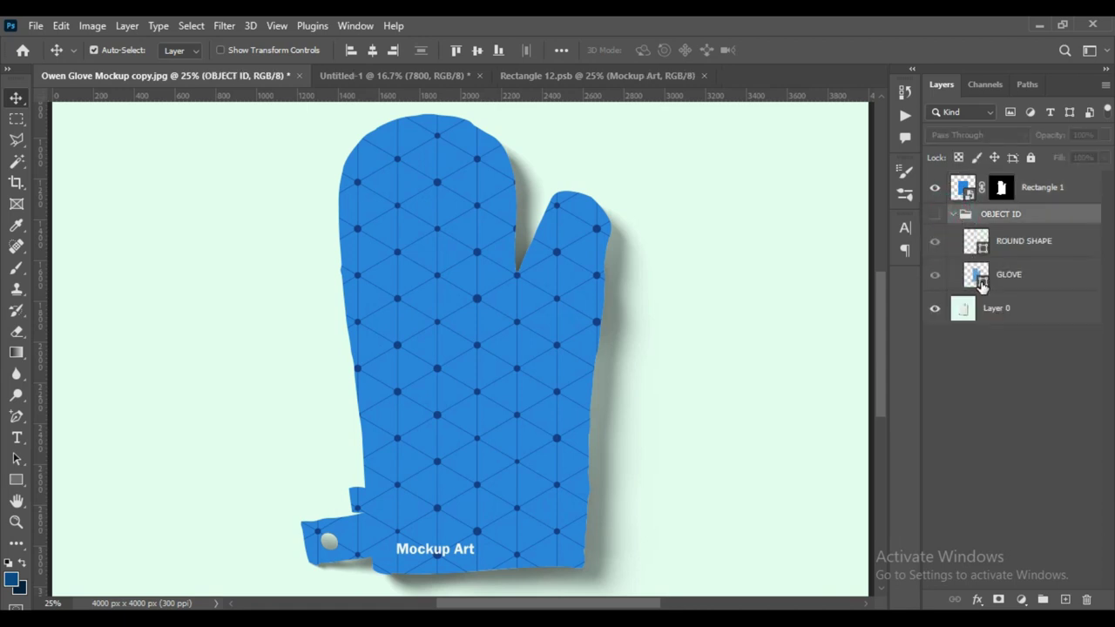
Rename the Rectangle 1 layer to 'Smart Object'
double_click(1041, 188)
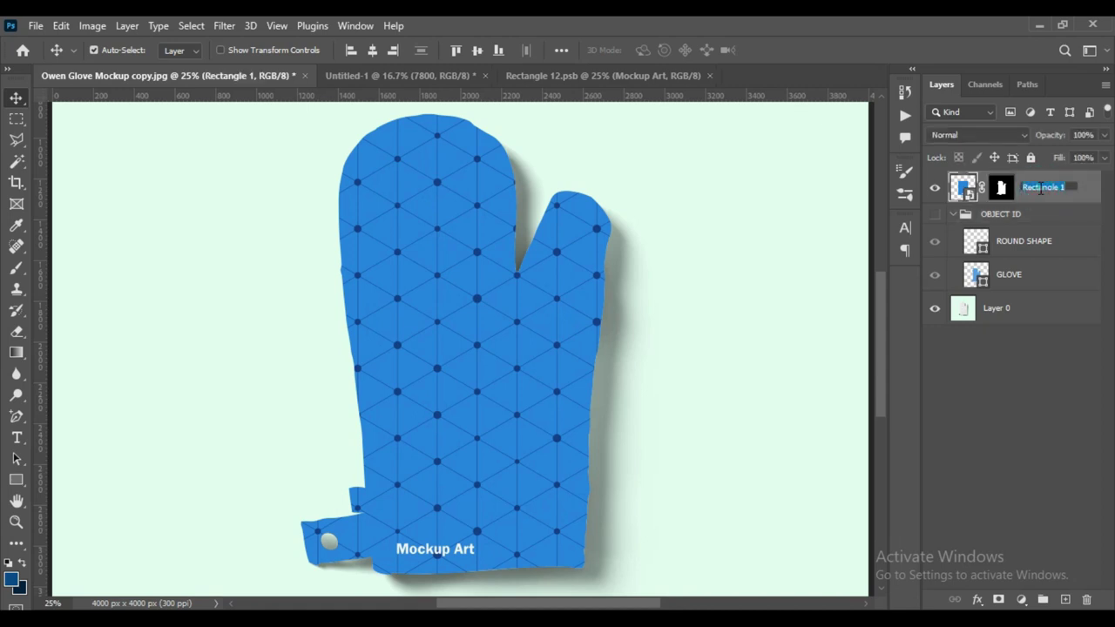
text(Smart Object)
key(Return)
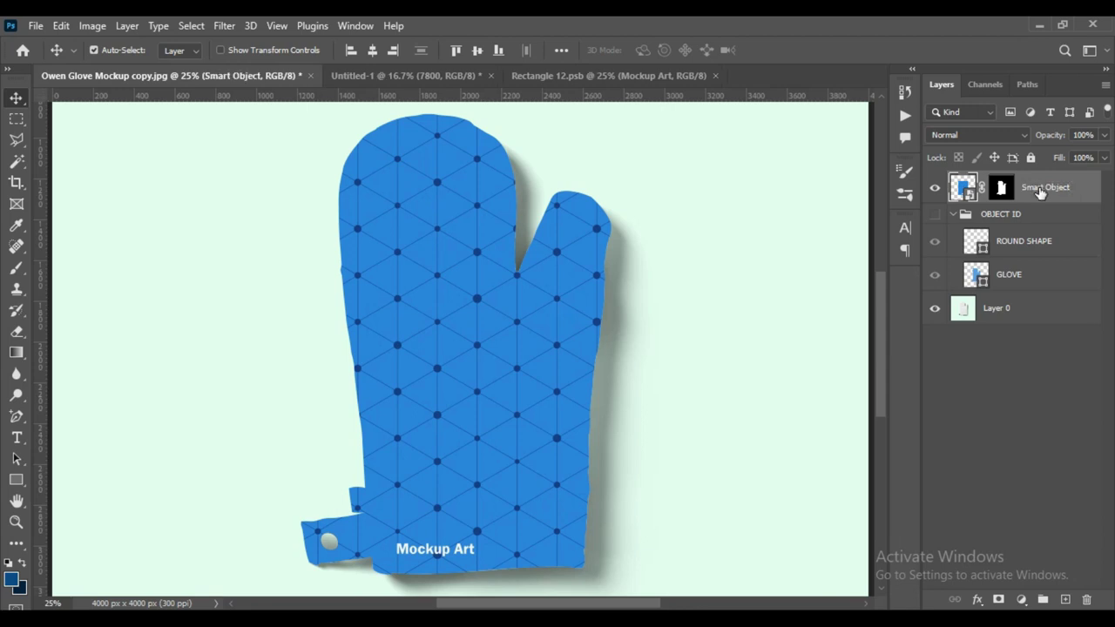
Load the glove outline and copy that area of Layer 0 onto a new Layer 1
ctrl+click(979, 280)
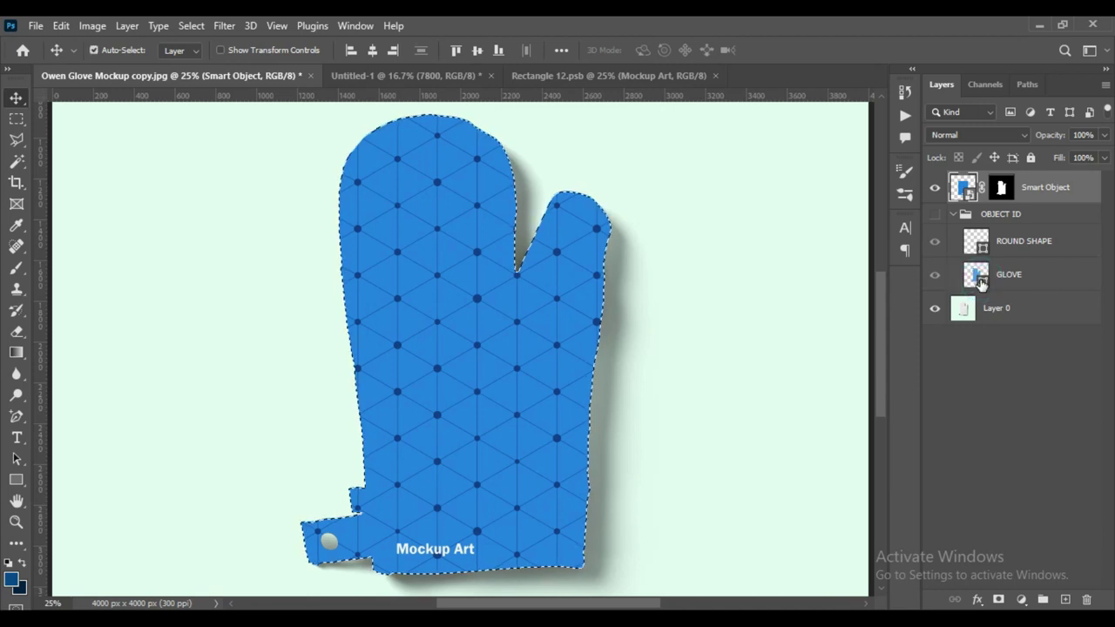
click(964, 317)
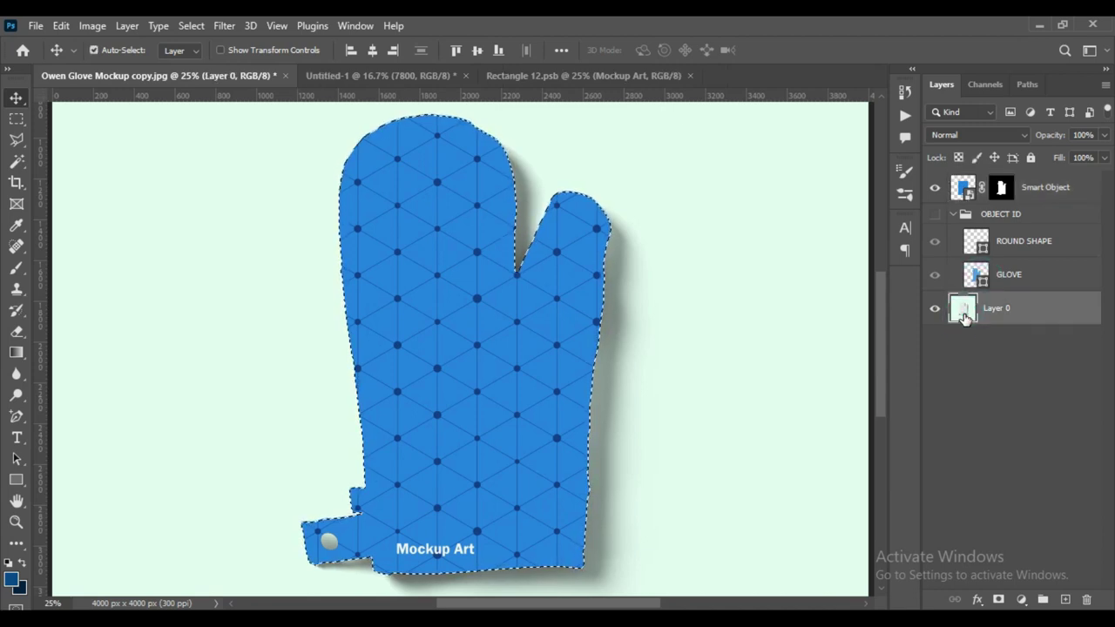
key(ctrl+j)
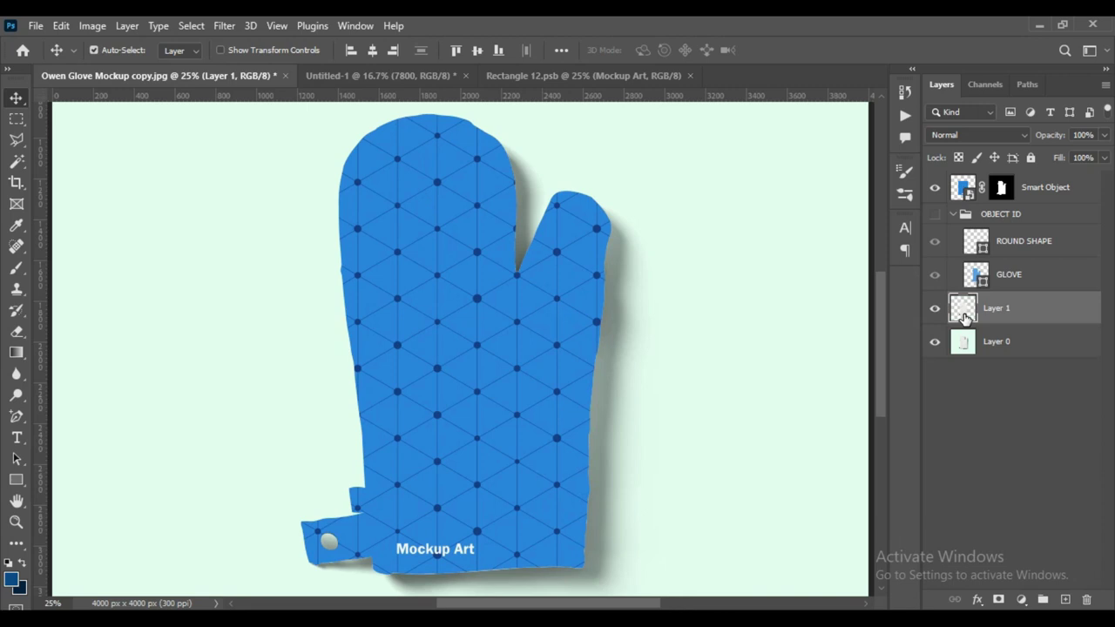
Move Layer 1 above Smart Object and duplicate it twice
click(953, 214)
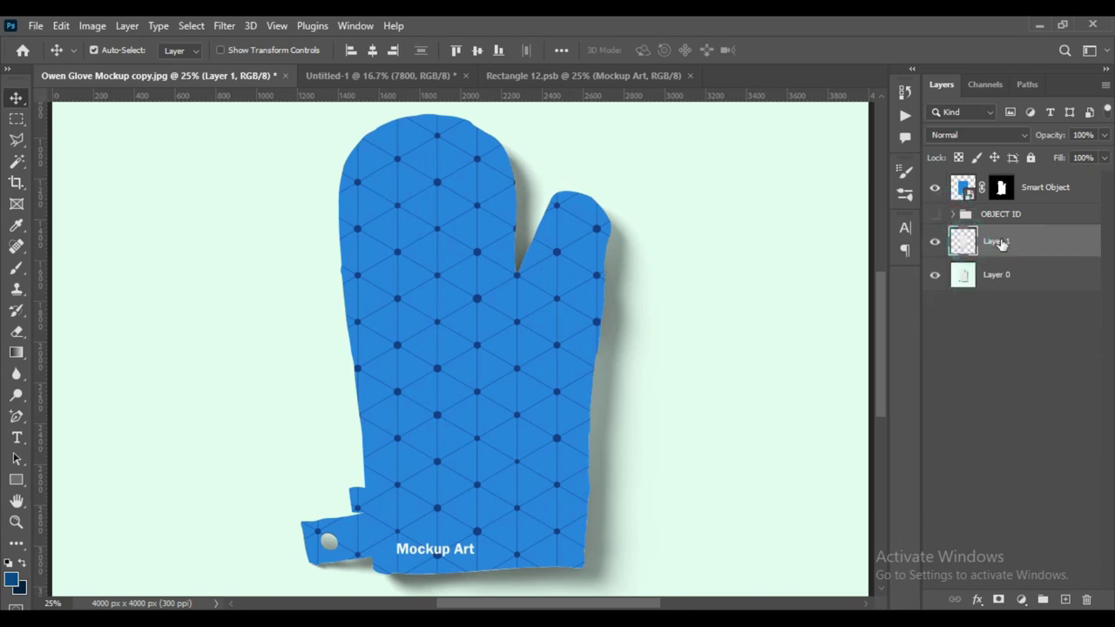
mouse_move(1015, 248)
mouse_down()
mouse_move(1028, 157)
mouse_move(1081, 191)
mouse_move(1079, 181)
mouse_up()
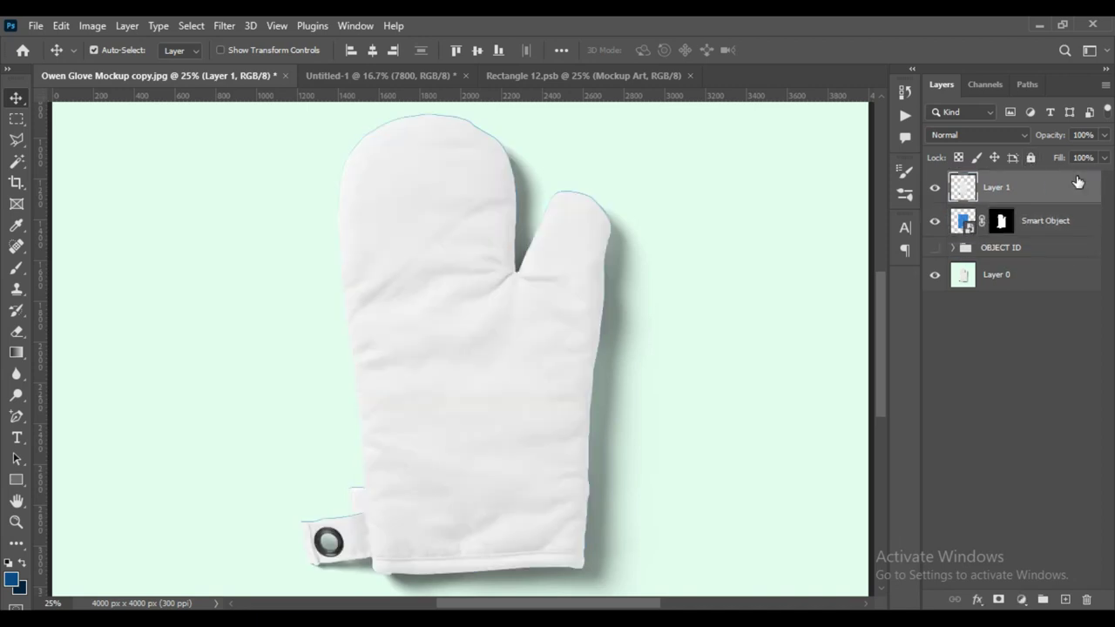
click(968, 191)
key(ctrl+j)
key(ctrl+j)
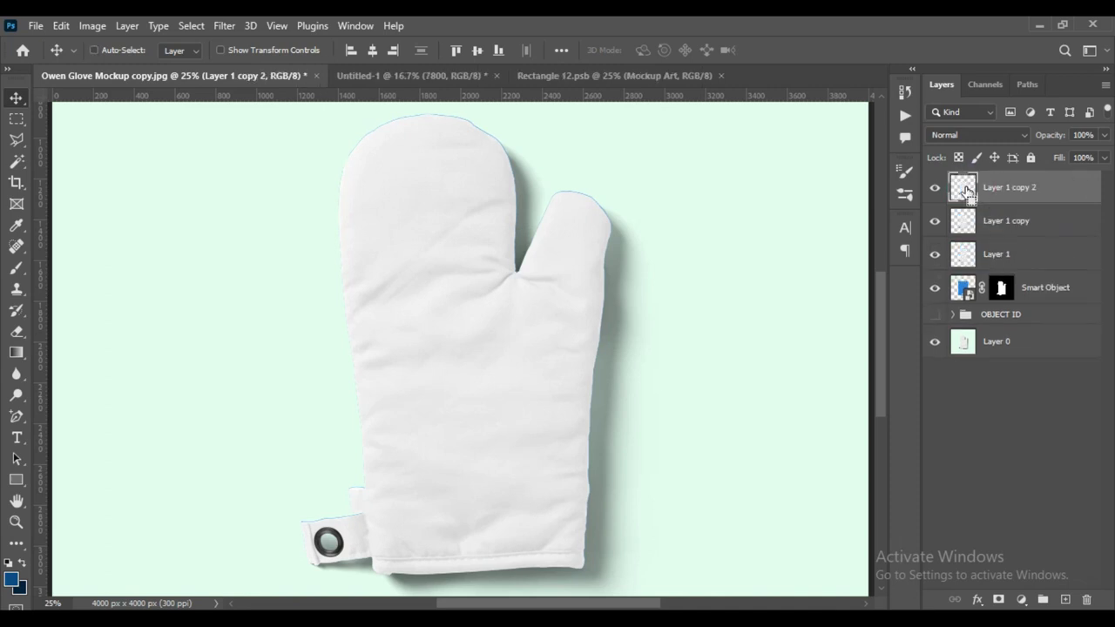
double_click(997, 254)
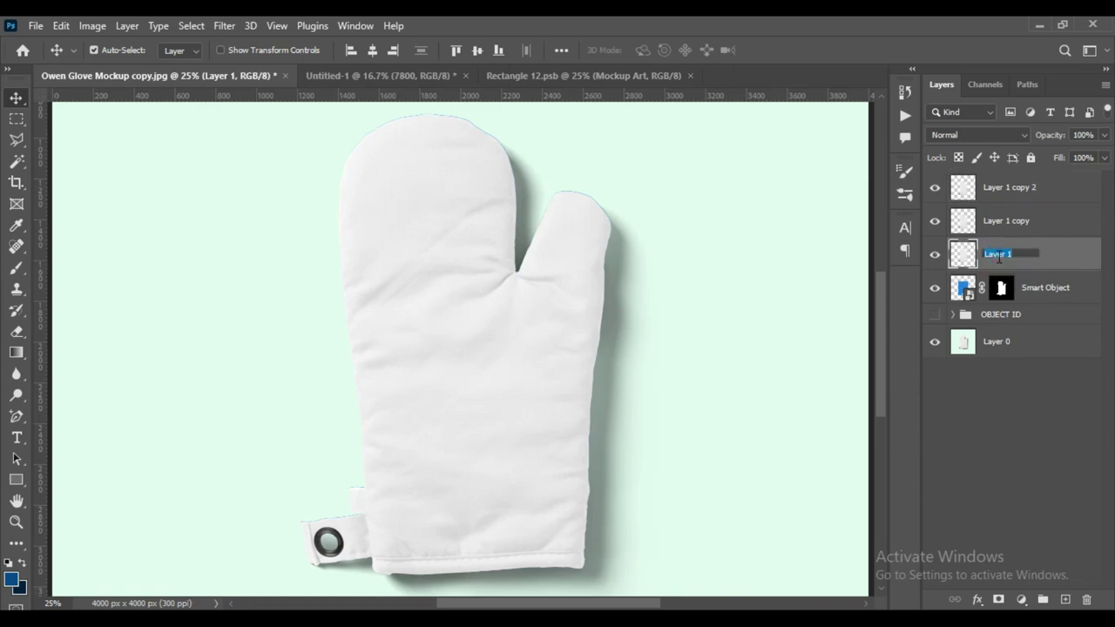
Rename Layer 1, Layer 1 copy and Layer 1 copy 2 to SHADOW, MIDTONE and LIGHT
text(S)
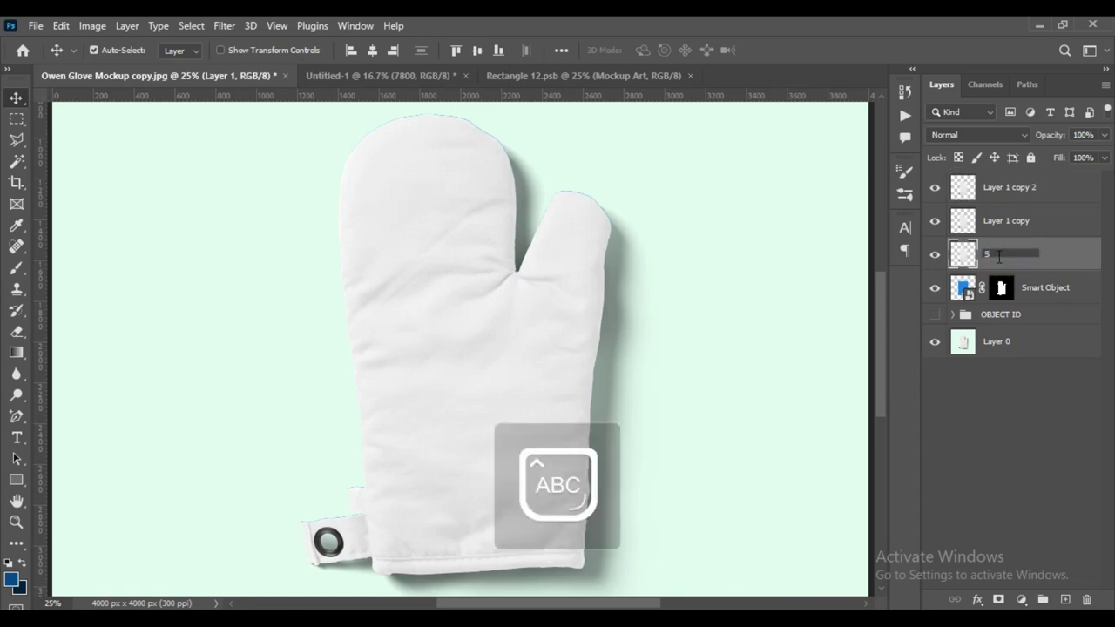
text(HADOW)
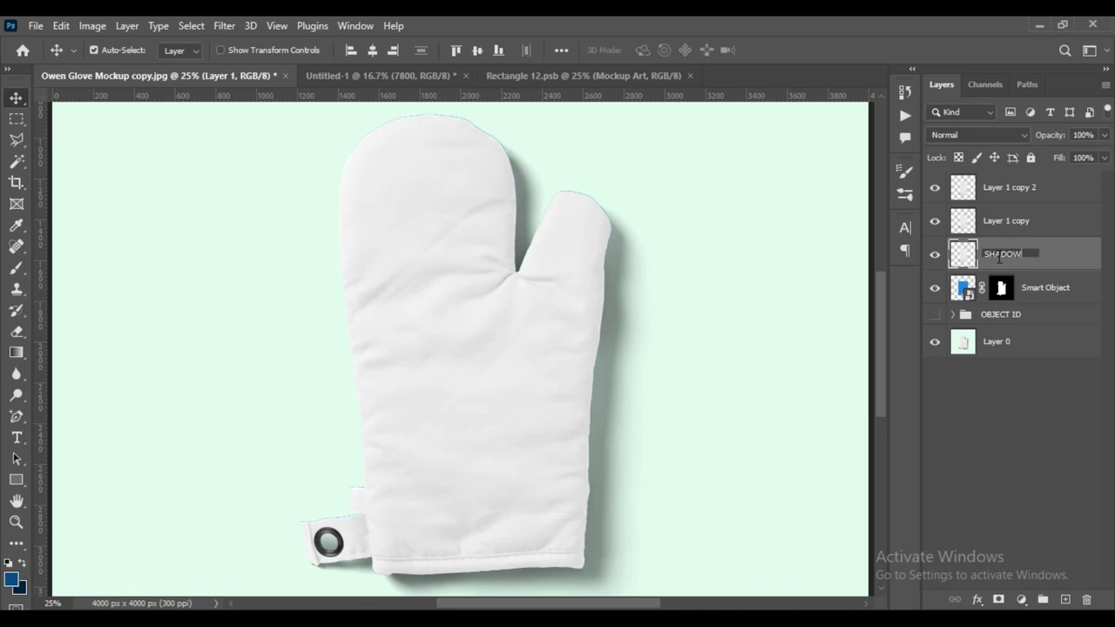
key(Return)
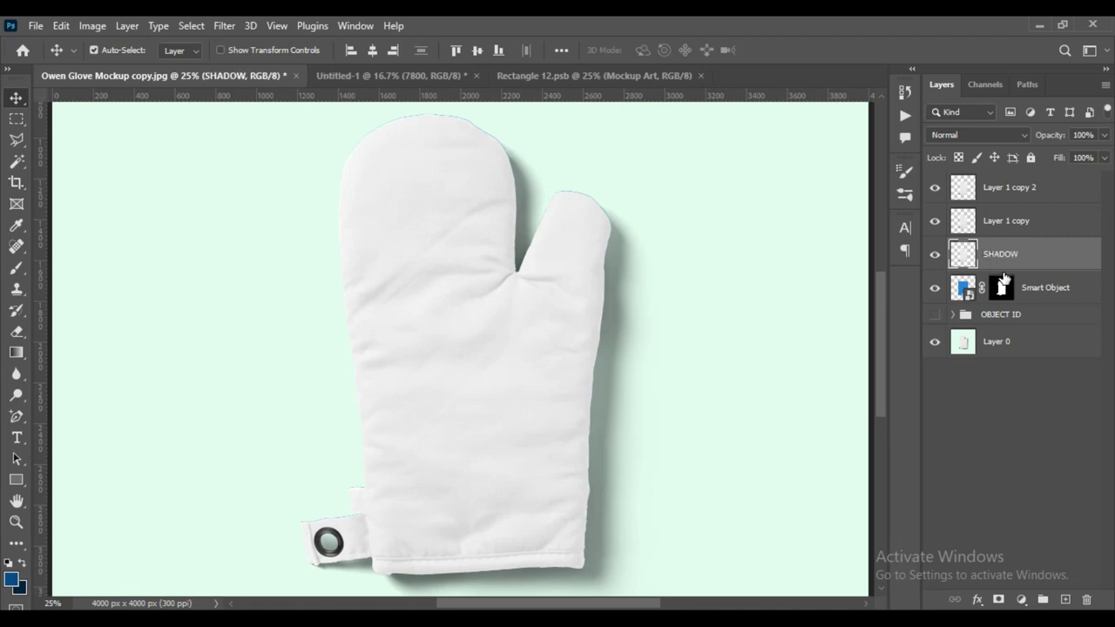
click(1007, 223)
double_click(1007, 223)
text(MIDTONE)
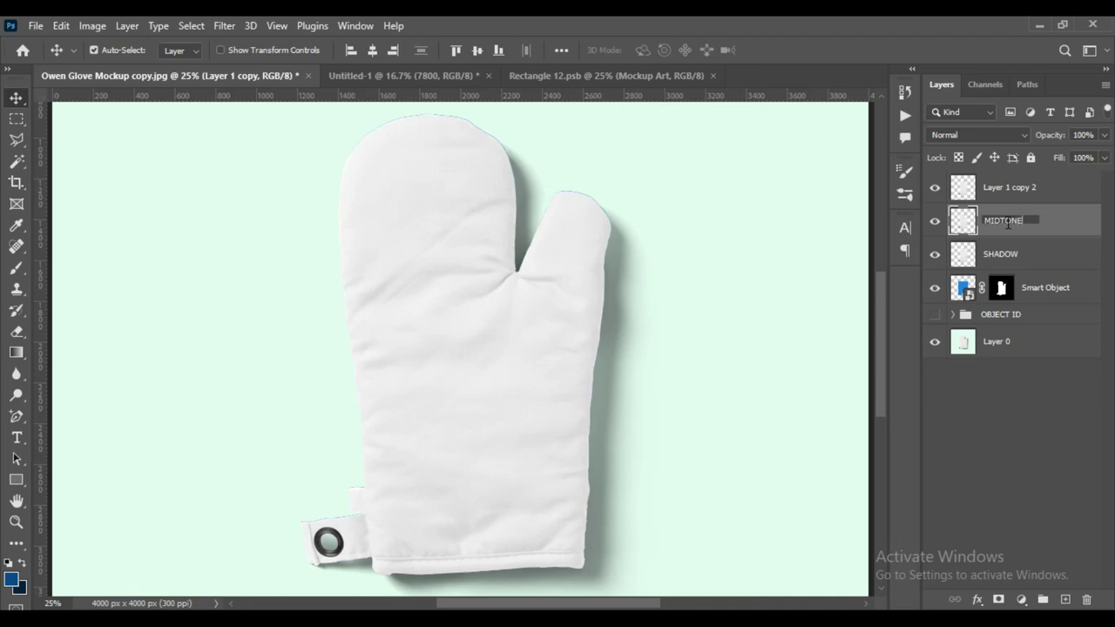
key(Return)
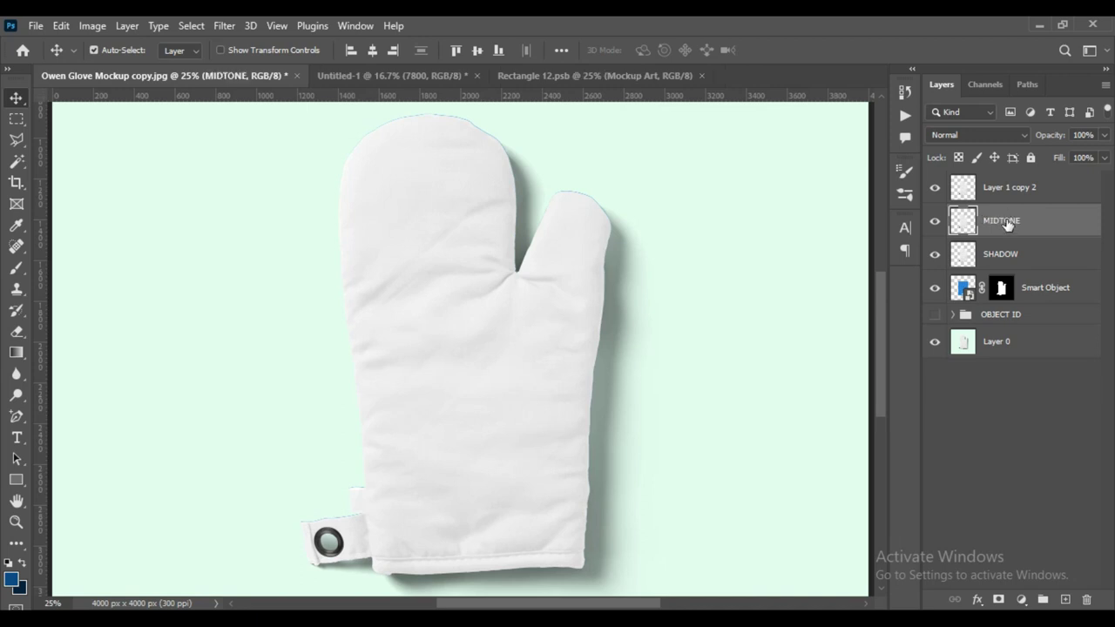
double_click(1006, 186)
text(LIGHT)
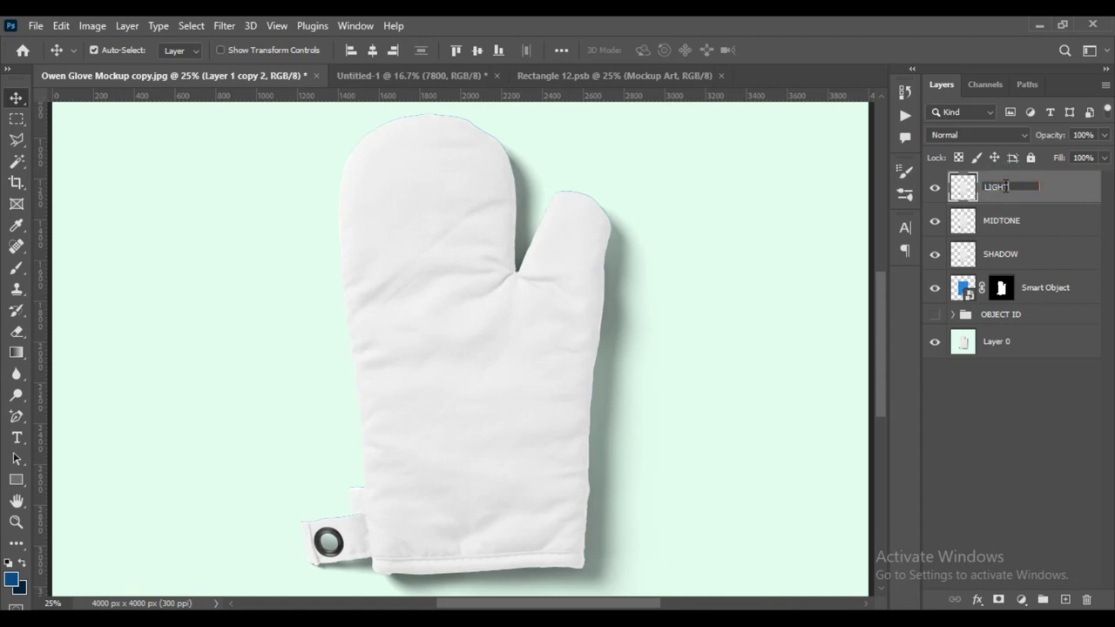
key(Return)
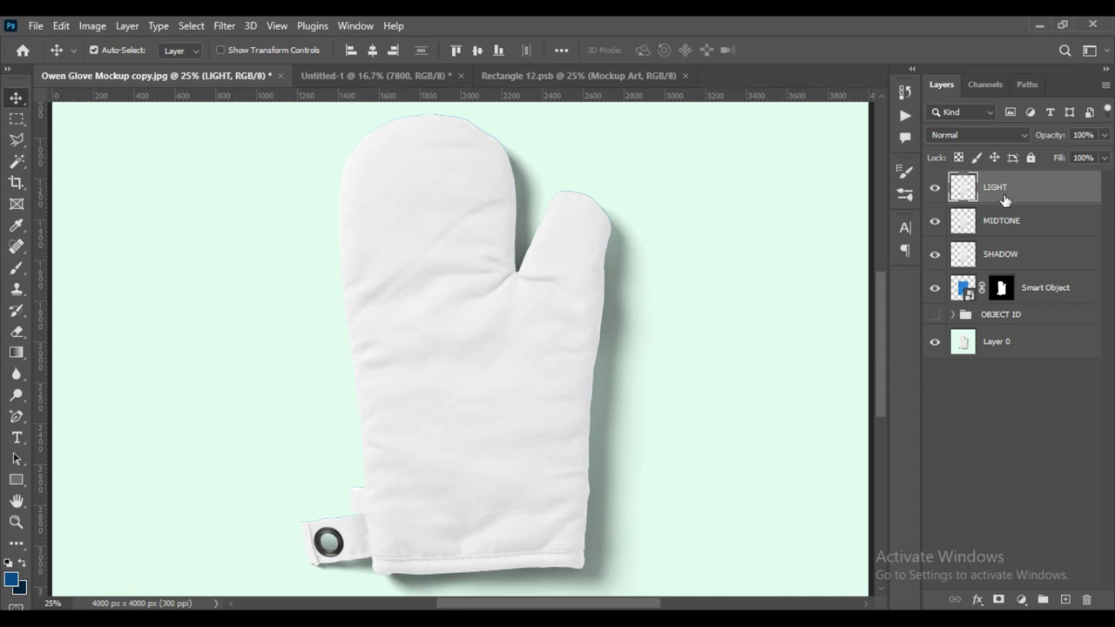
With LIGHT and MIDTONE hidden, set SHADOW to Linear Burn, then show MIDTONE again
click(937, 221)
click(934, 187)
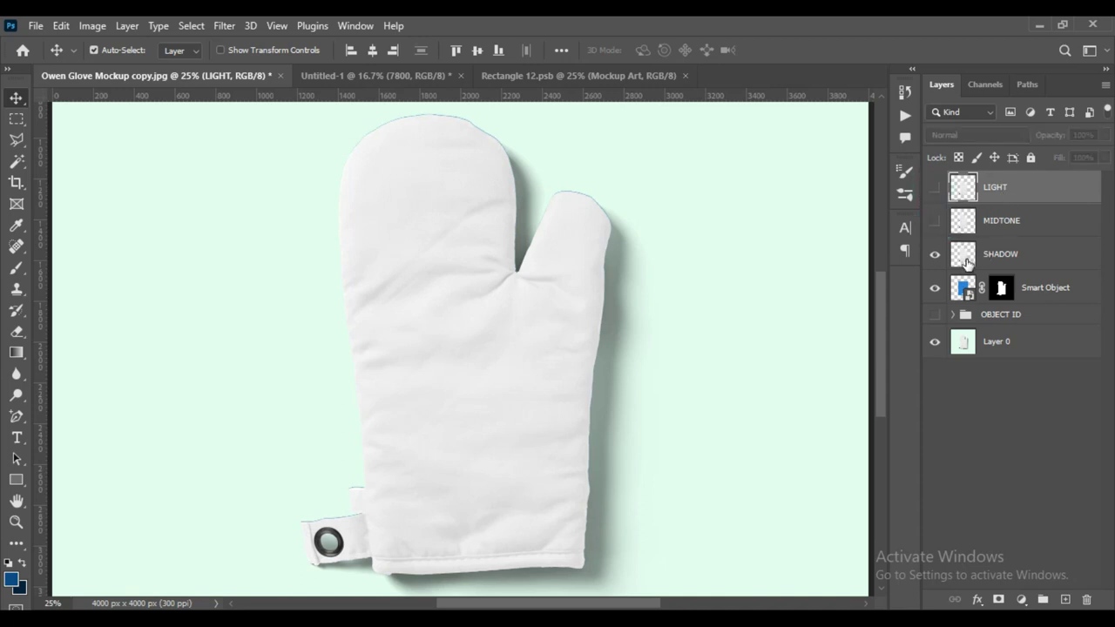
click(988, 254)
click(1024, 135)
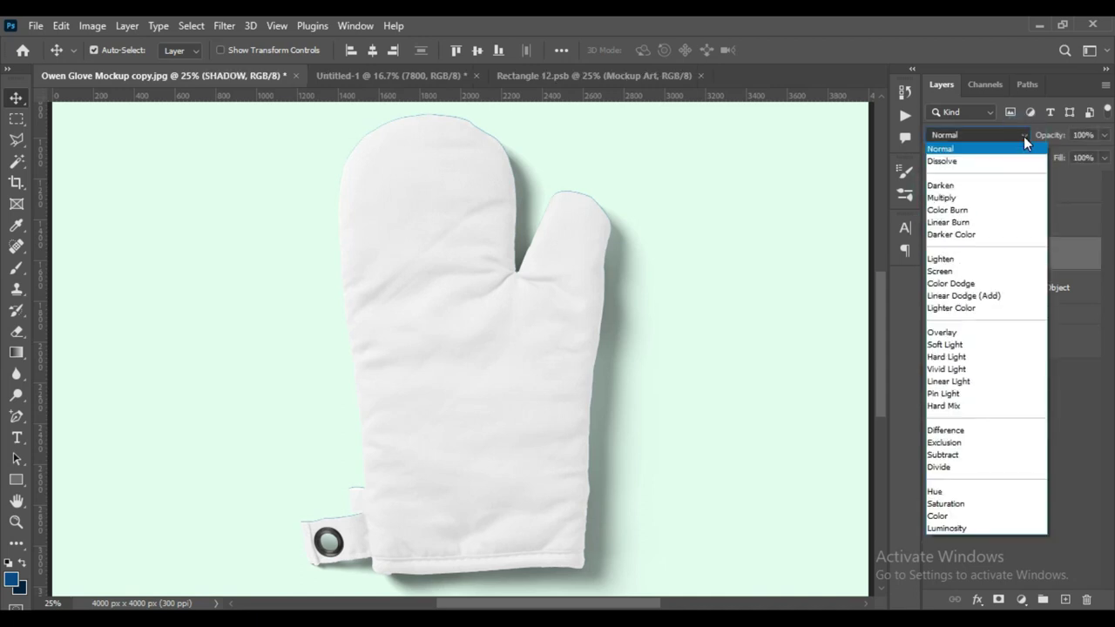
click(1002, 225)
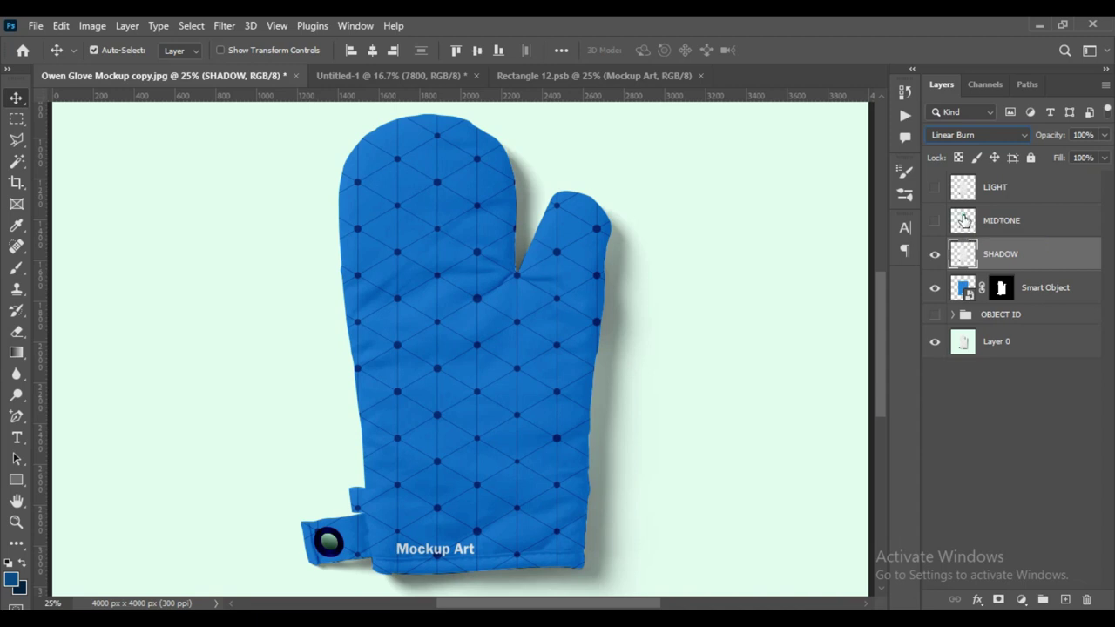
click(967, 222)
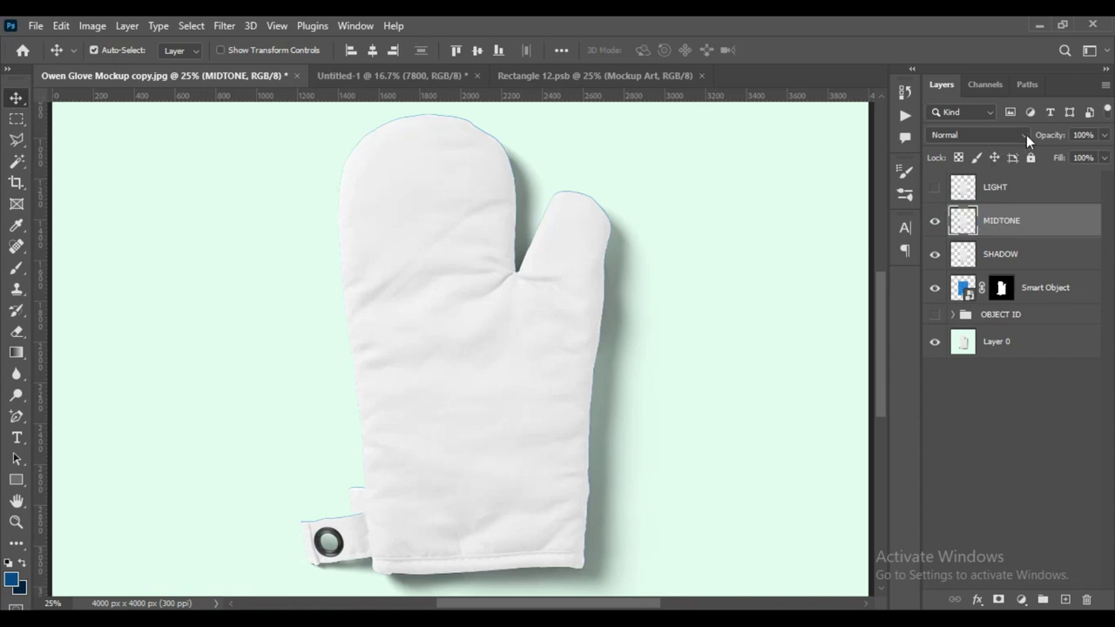
Set MIDTONE to Linear Dodge (Add) and darken it with Levels, raising black input and lowering output white
click(1024, 135)
click(990, 294)
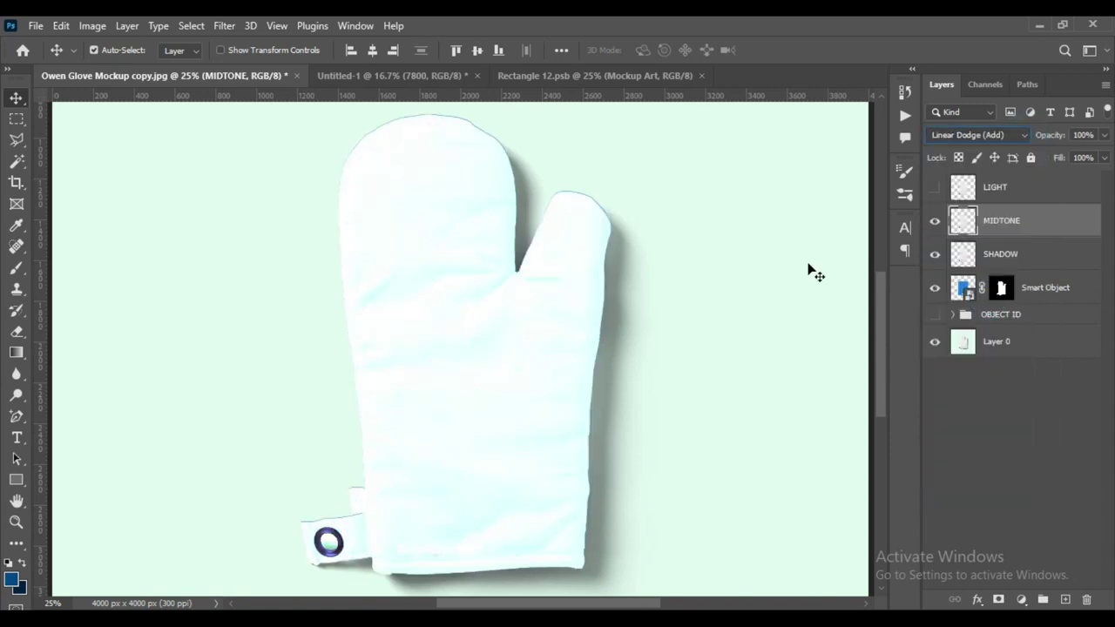
click(91, 25)
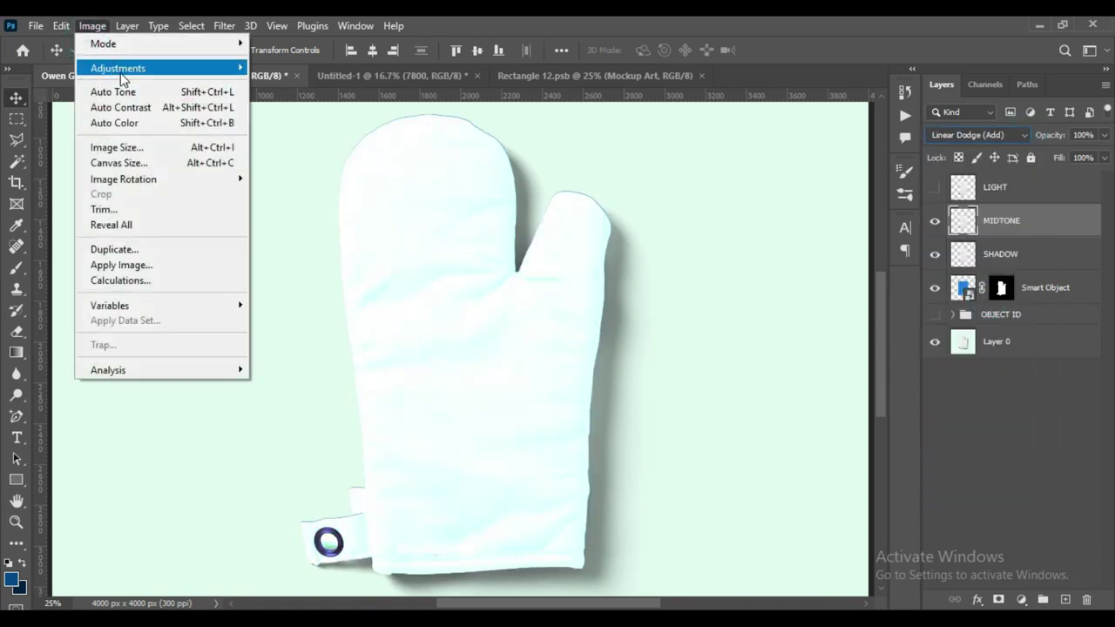
mouse_move(118, 68)
click(272, 84)
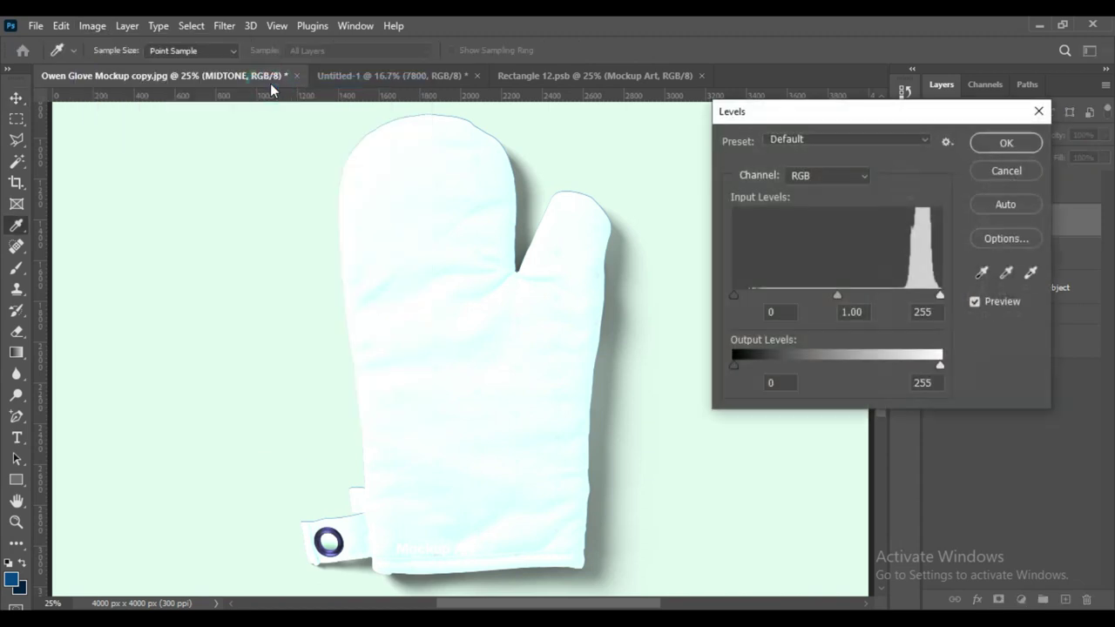
mouse_move(733, 296)
mouse_down()
mouse_move(867, 288)
mouse_move(909, 297)
mouse_up()
drag(941, 367, 857, 365)
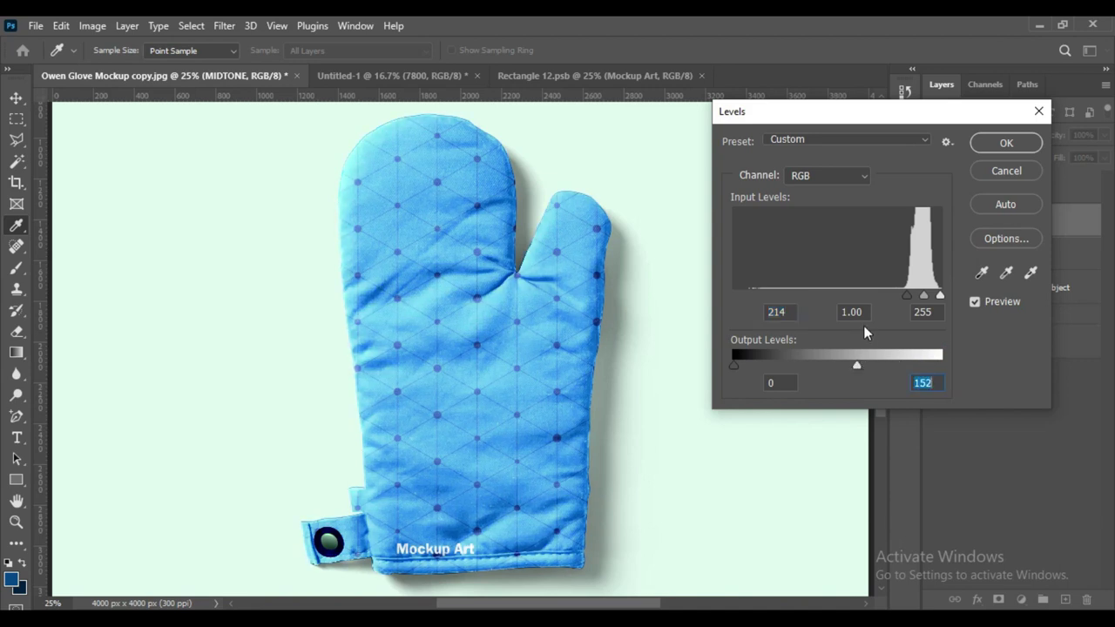
drag(907, 296, 919, 301)
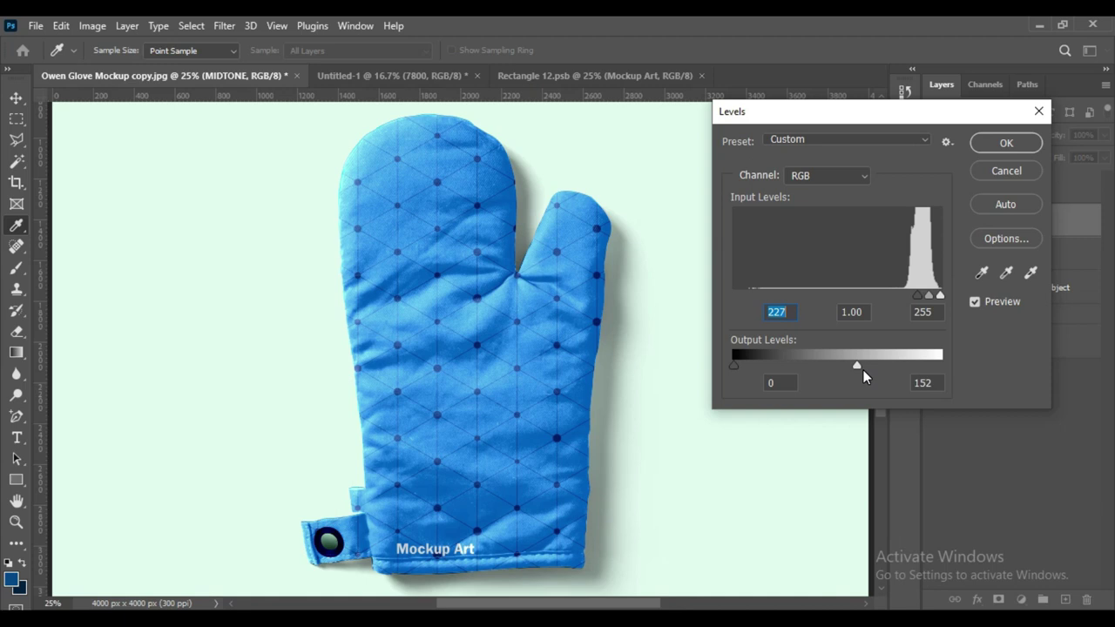
click(1008, 143)
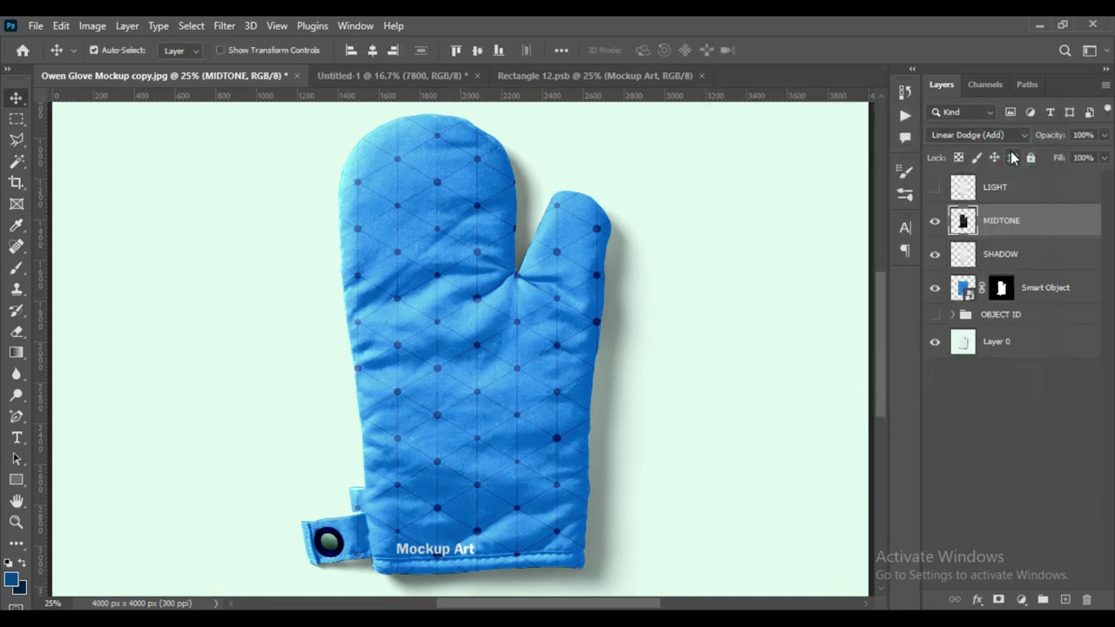
Apply a second slight Levels darkening to MIDTONE (black input 17), then show the LIGHT layer
click(934, 223)
click(934, 223)
click(92, 25)
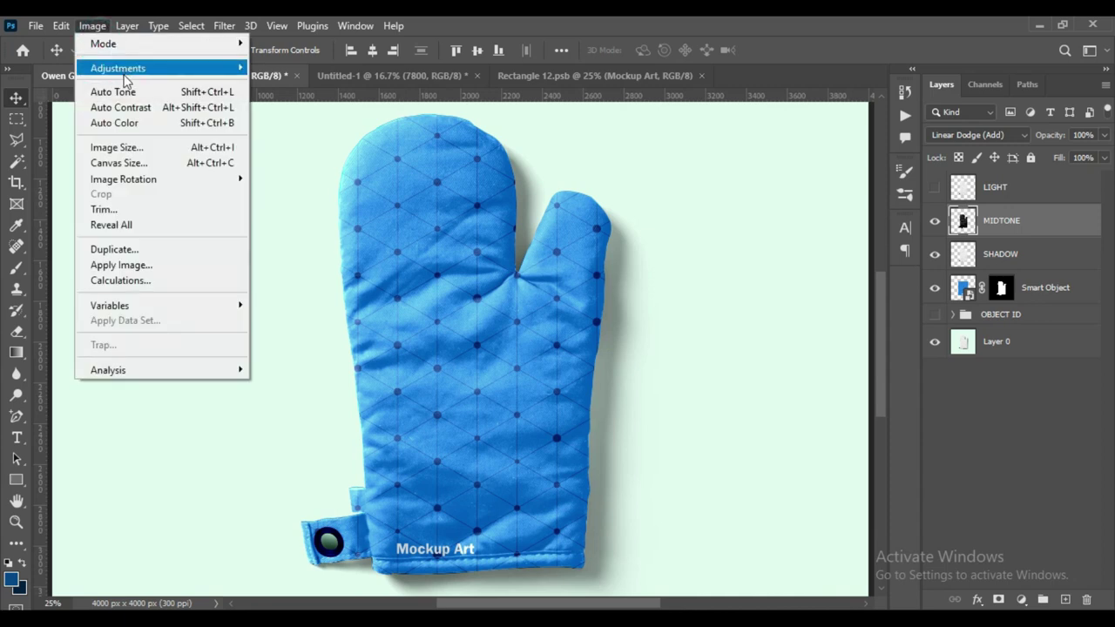
click(275, 83)
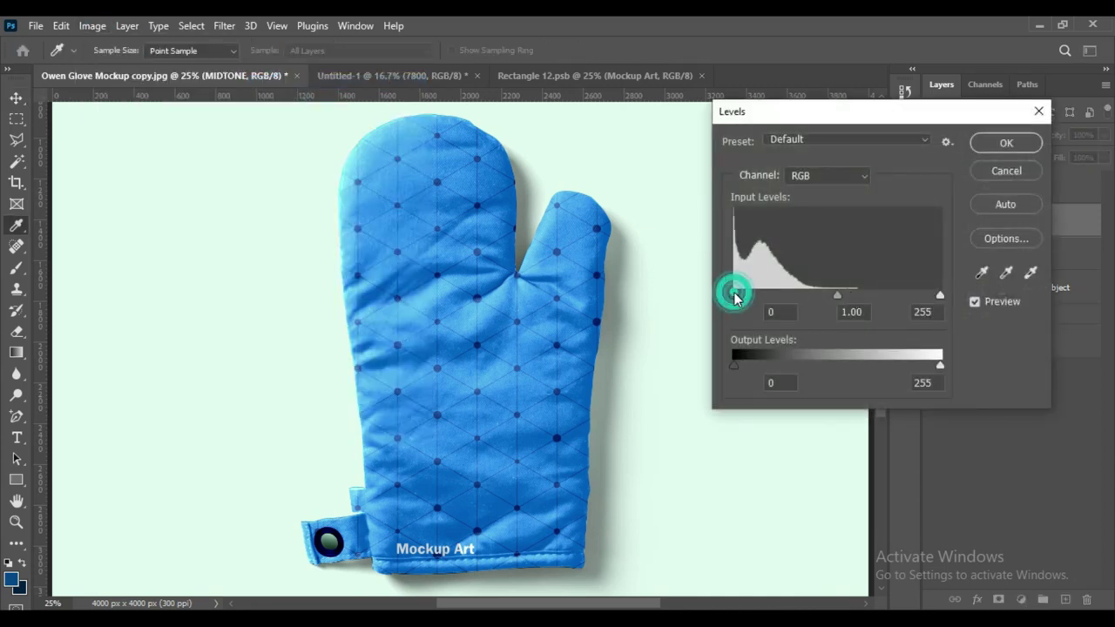
drag(733, 294, 748, 294)
click(1006, 142)
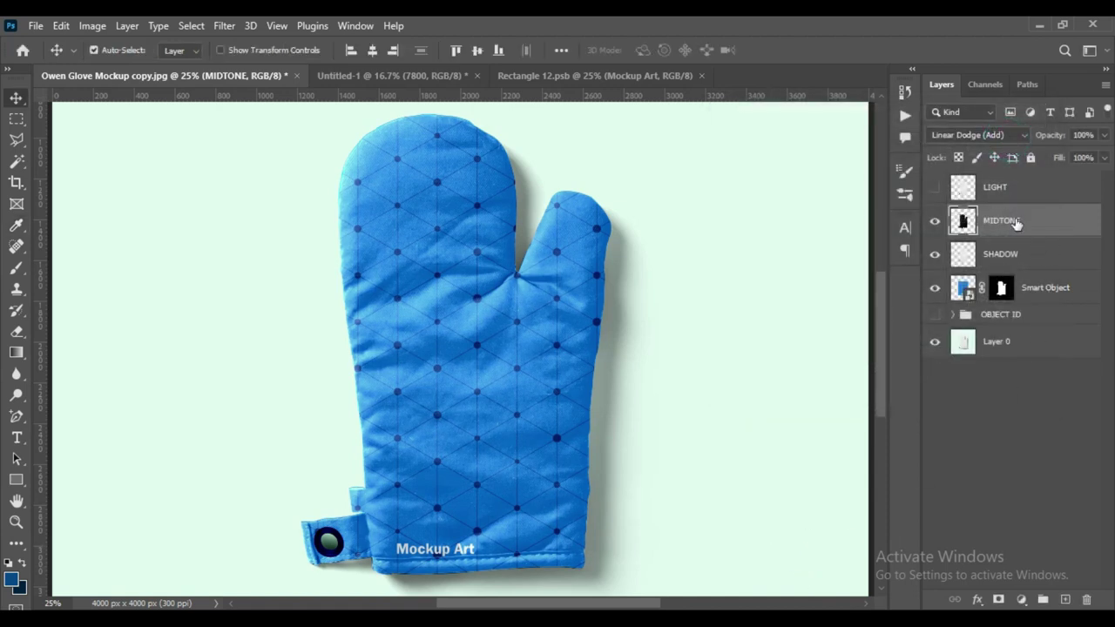
click(972, 192)
click(935, 188)
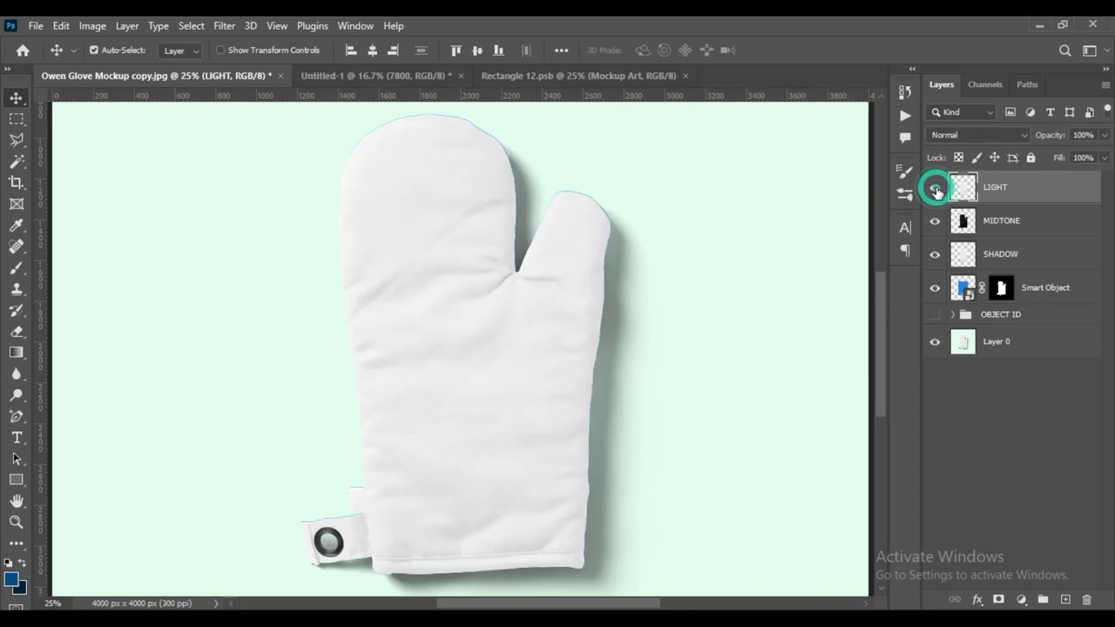
Set LIGHT to Screen and apply Levels with black input 231 and output white 170
click(1023, 136)
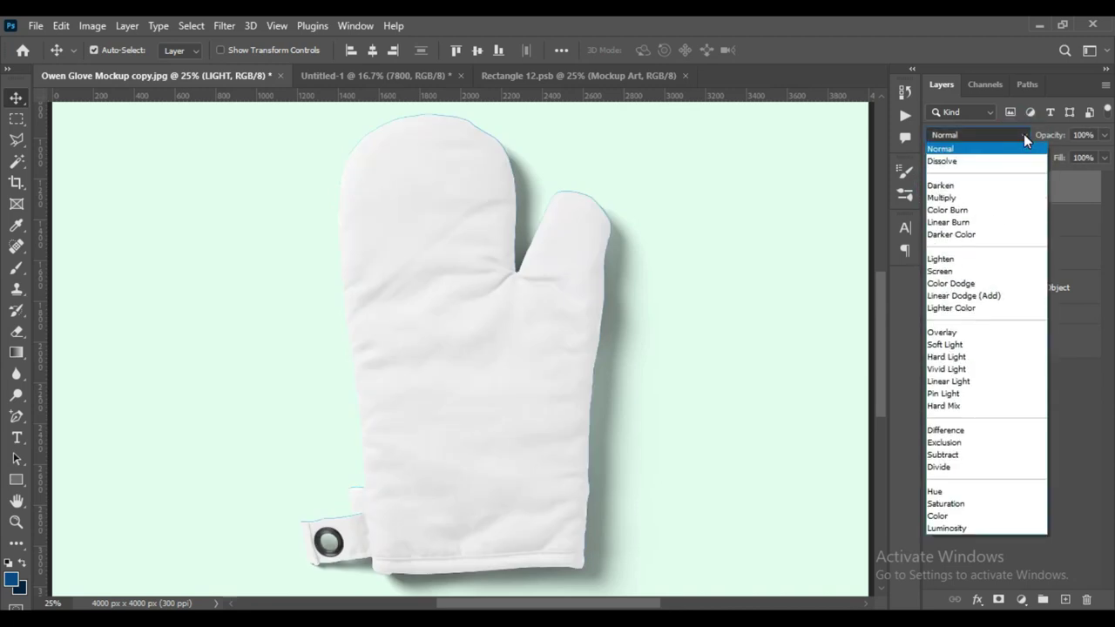
click(940, 271)
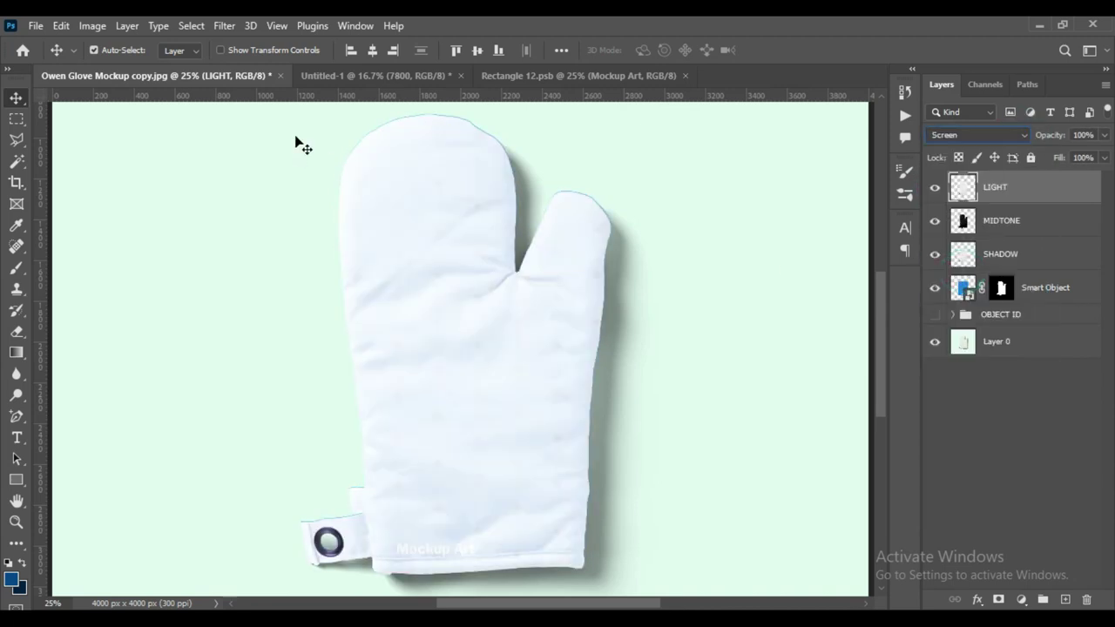
click(92, 25)
click(129, 70)
click(277, 83)
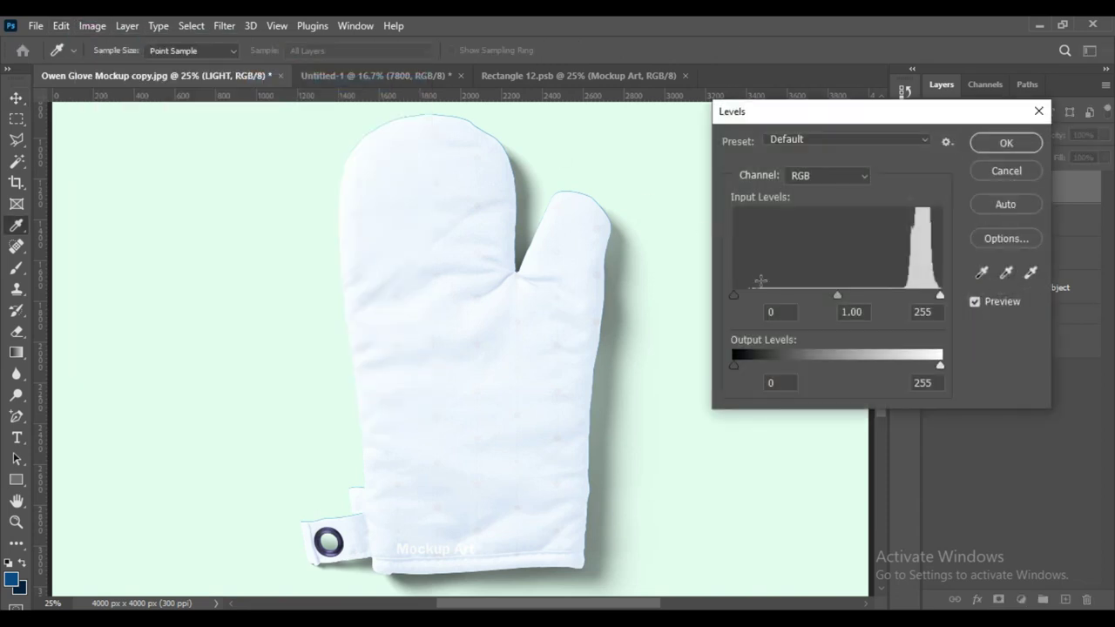
drag(732, 296, 924, 293)
drag(941, 366, 878, 367)
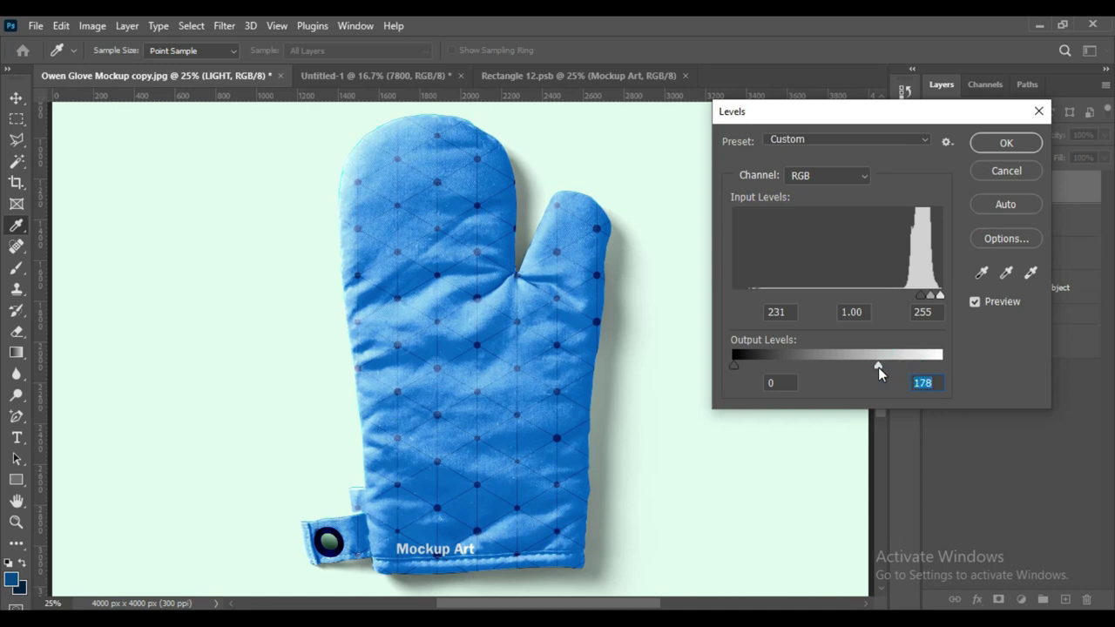
drag(878, 367, 871, 366)
click(1010, 144)
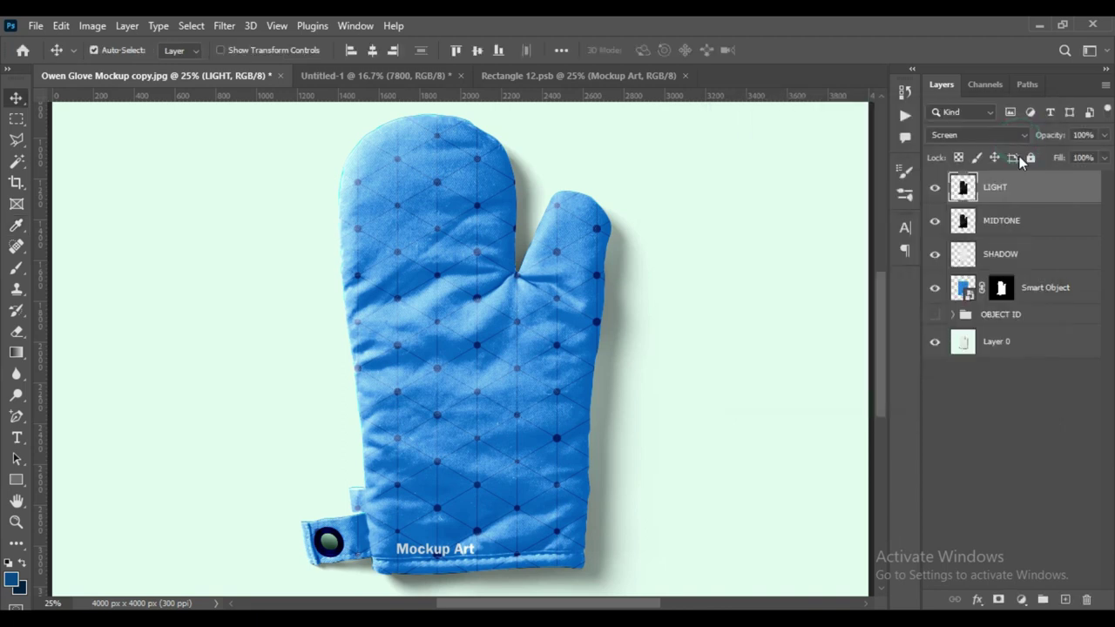
click(935, 188)
Restore MIDTONE and LIGHT visibility and duplicate Layer 0
click(934, 221)
click(935, 188)
click(965, 353)
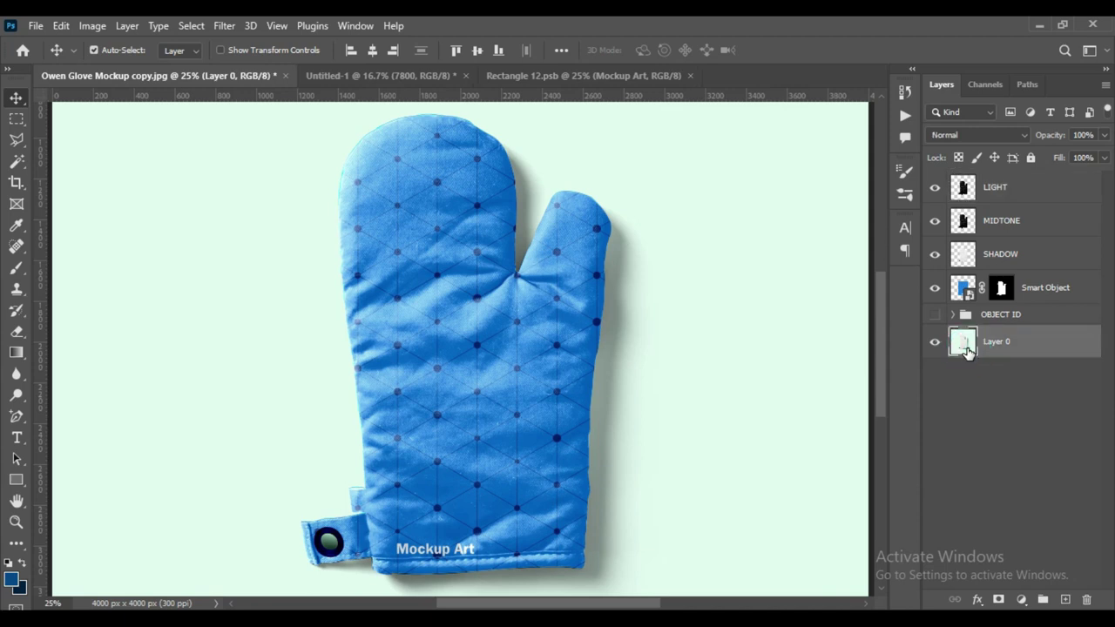
key(ctrl)
key(ctrl+j)
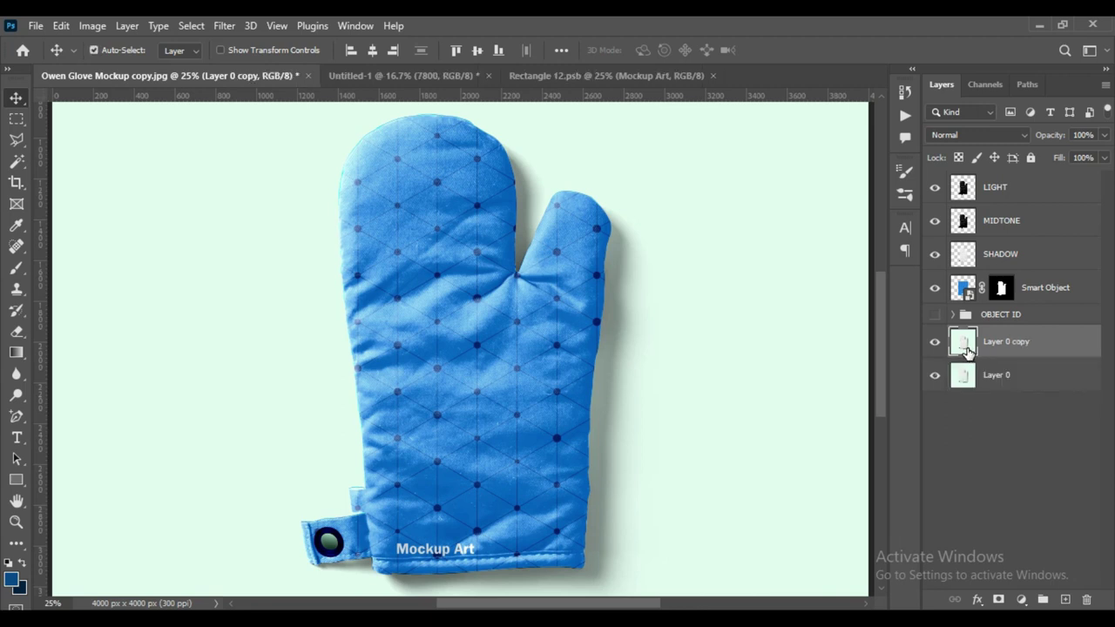
Set the background colour to light blue 79b5f7 sampled from the glove
click(24, 592)
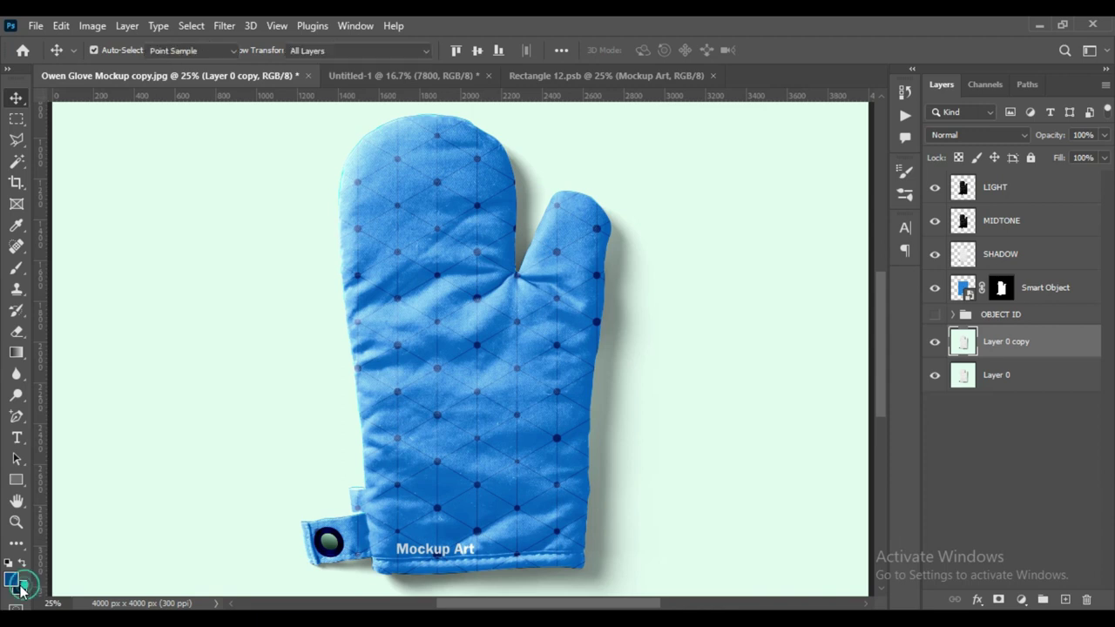
click(573, 268)
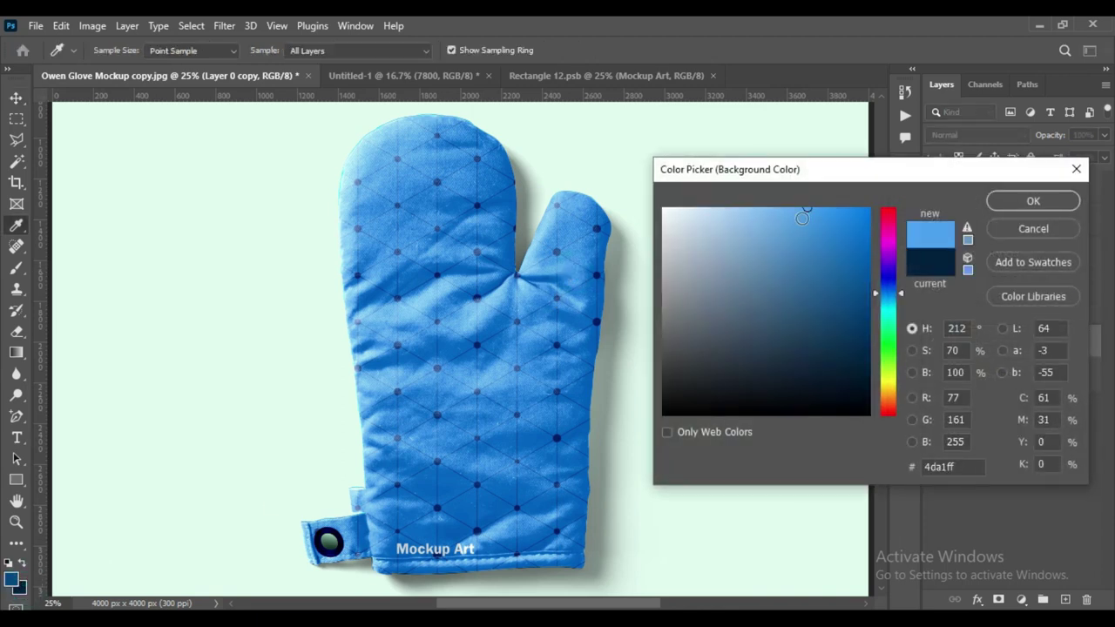
click(769, 213)
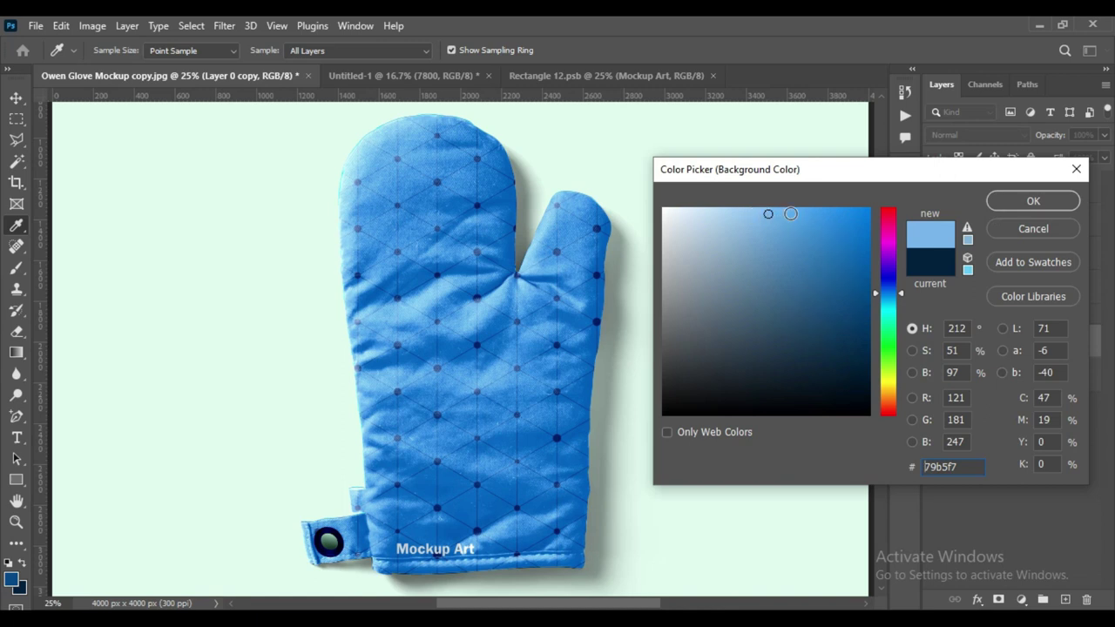
click(1045, 206)
key(v)
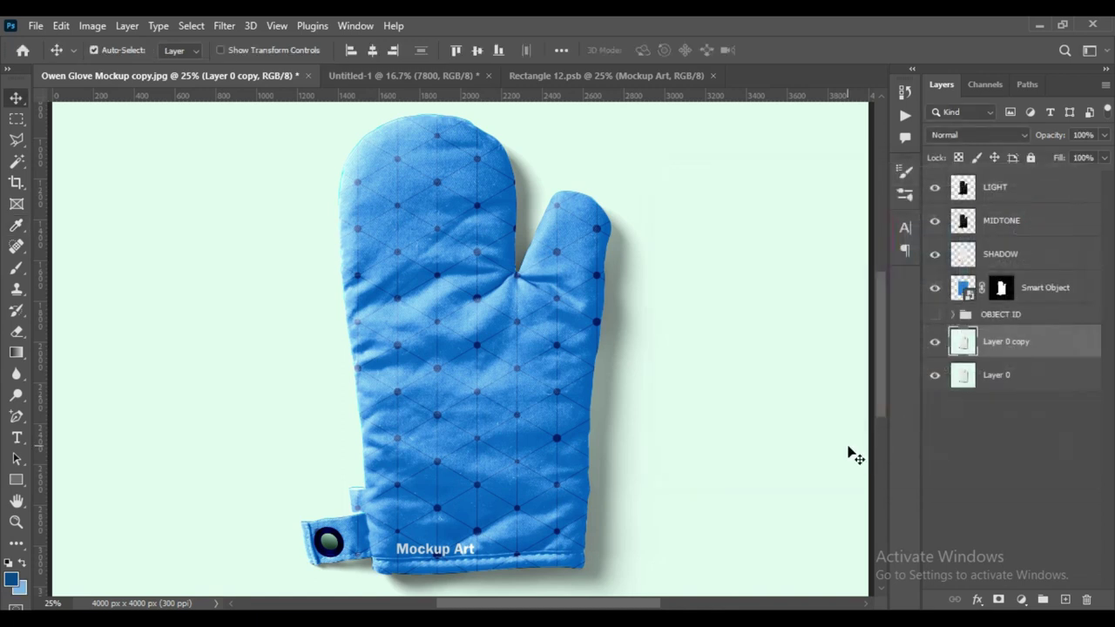
Fill Layer 0 copy with the blue background colour and set it to Multiply
key(alt+BackSpace)
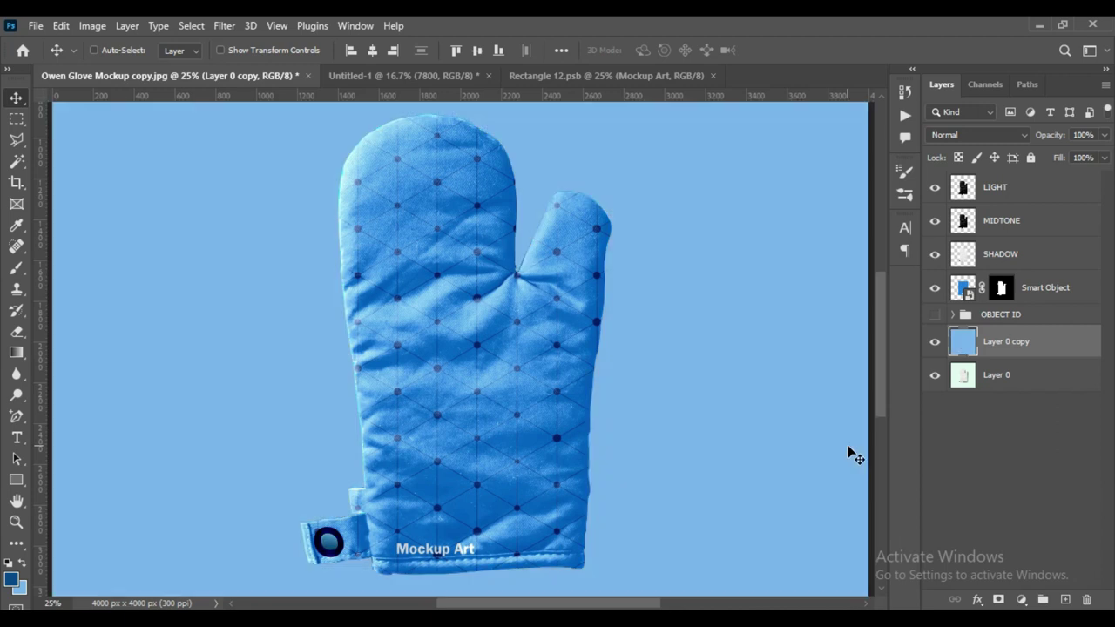
key(shift+alt+m)
key(ctrl+minus)
Set the background colour to light yellow fdf8b0 and refill Layer 0 copy with it
click(24, 594)
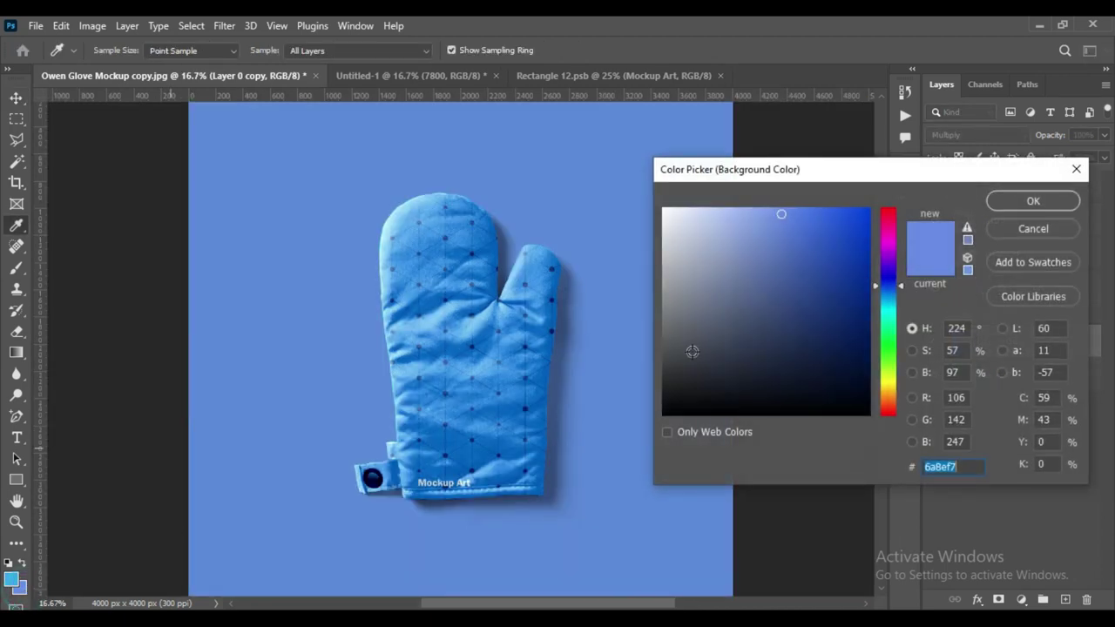
click(887, 383)
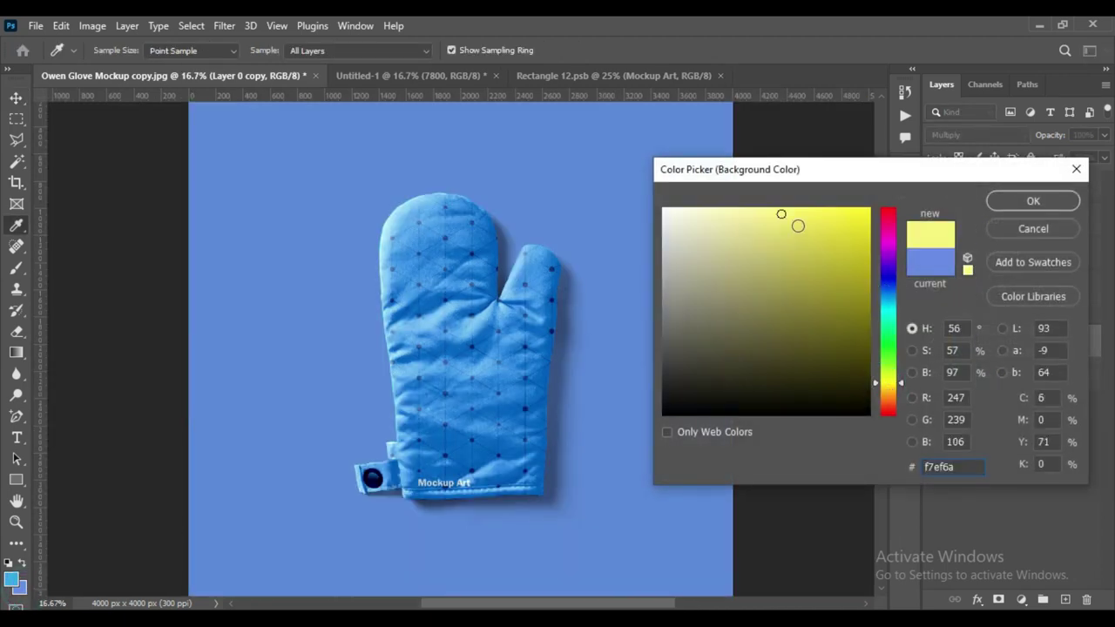
click(752, 217)
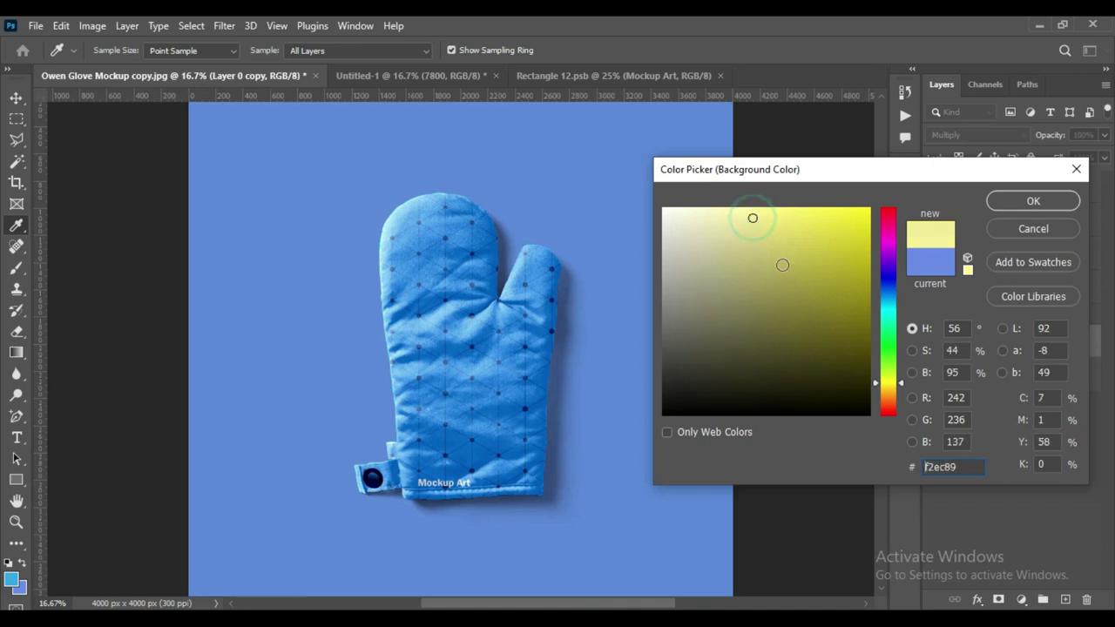
click(843, 365)
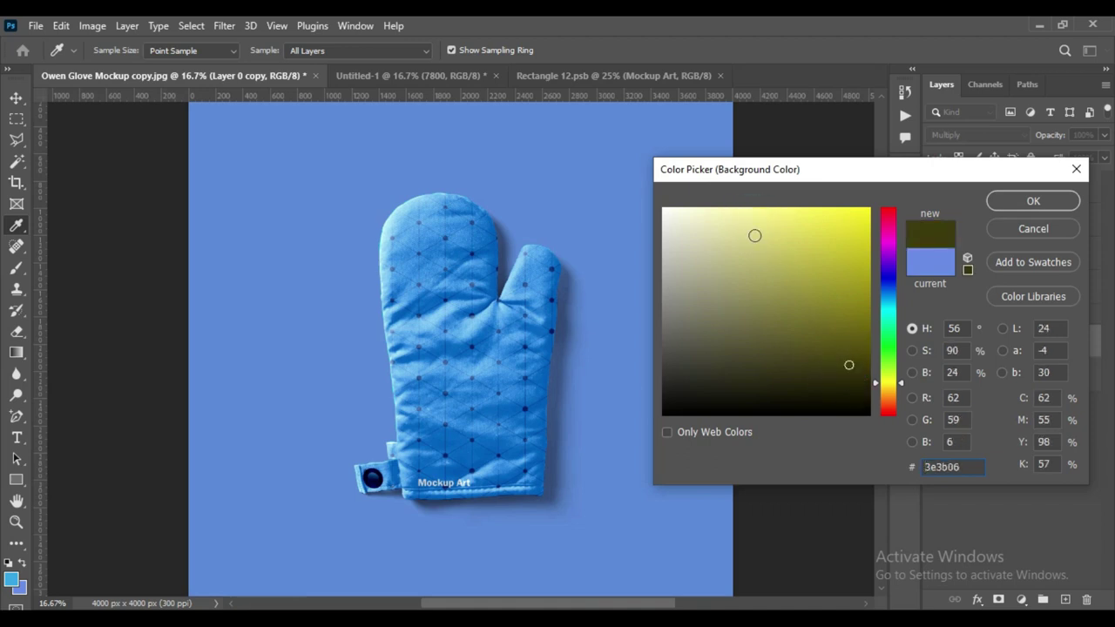
click(748, 214)
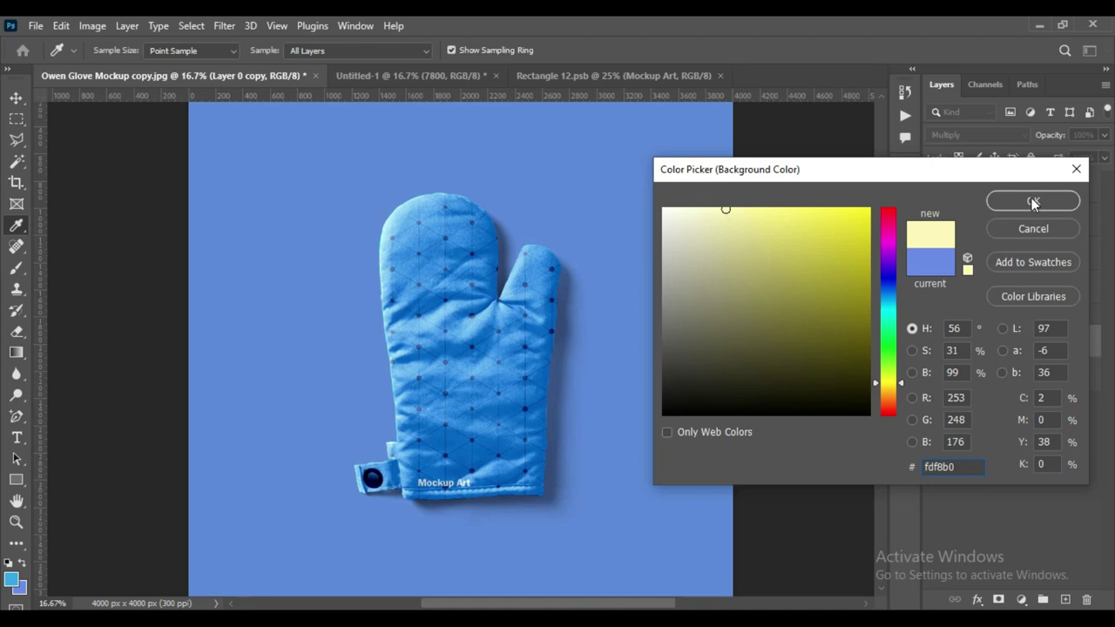
click(1033, 200)
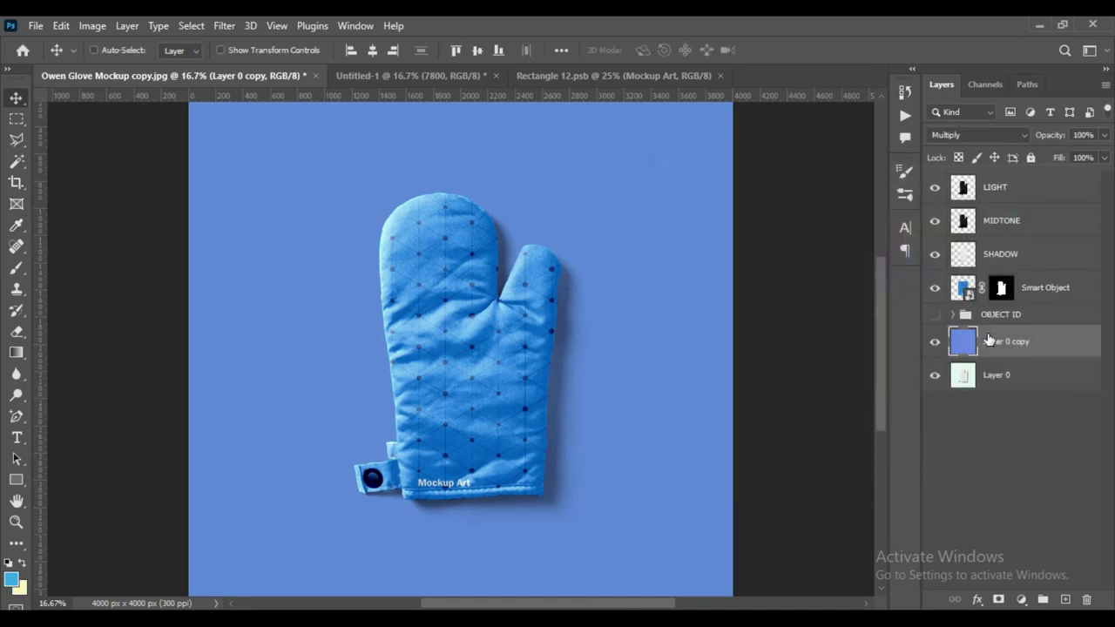
key(ctrl+BackSpace)
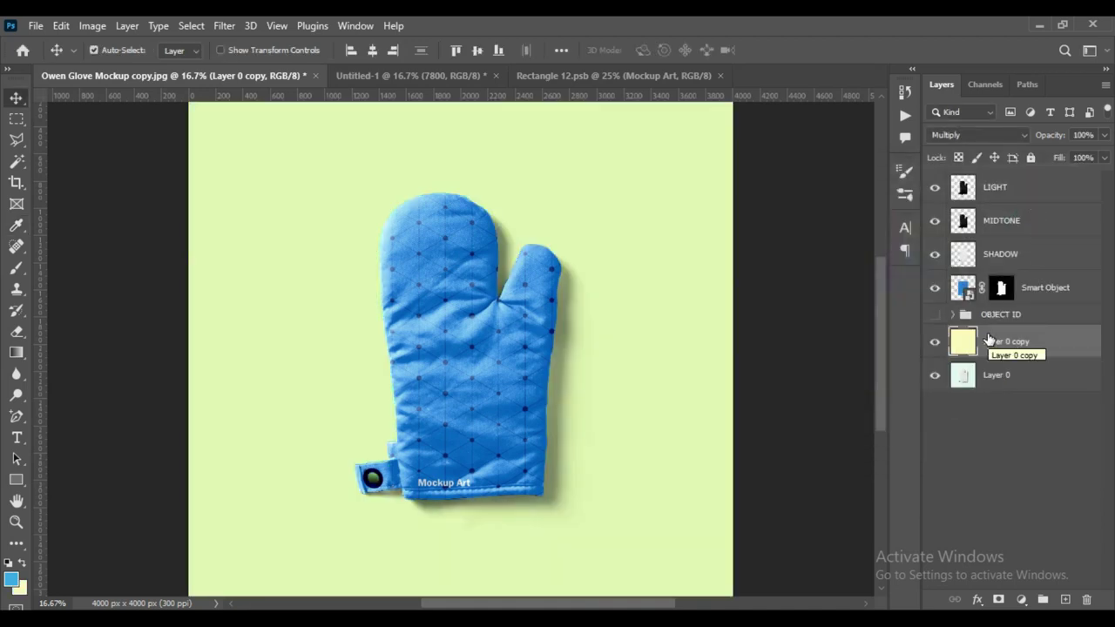